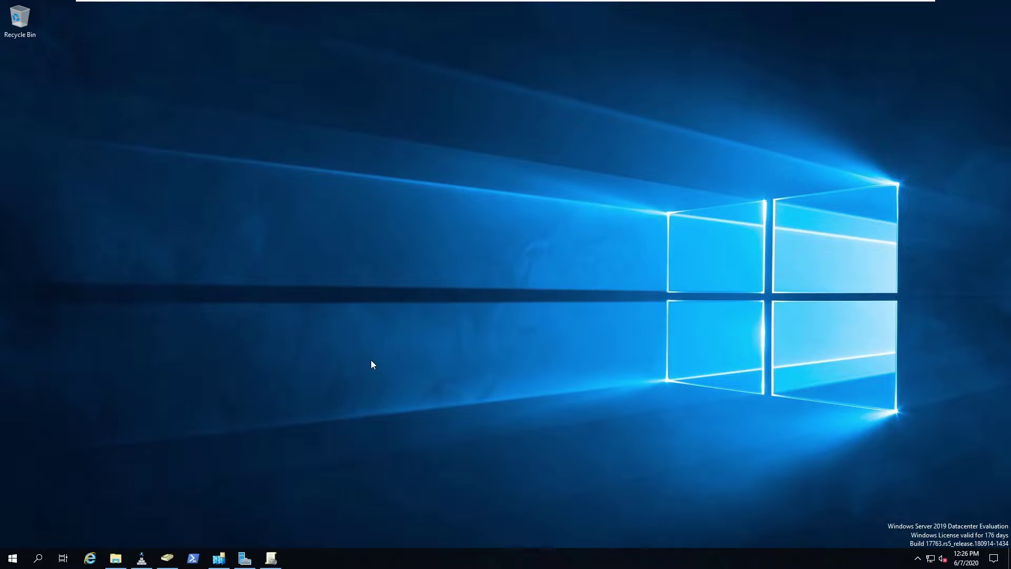
Open File Explorer on This PC and go into Local Disk (C:)
click(116, 558)
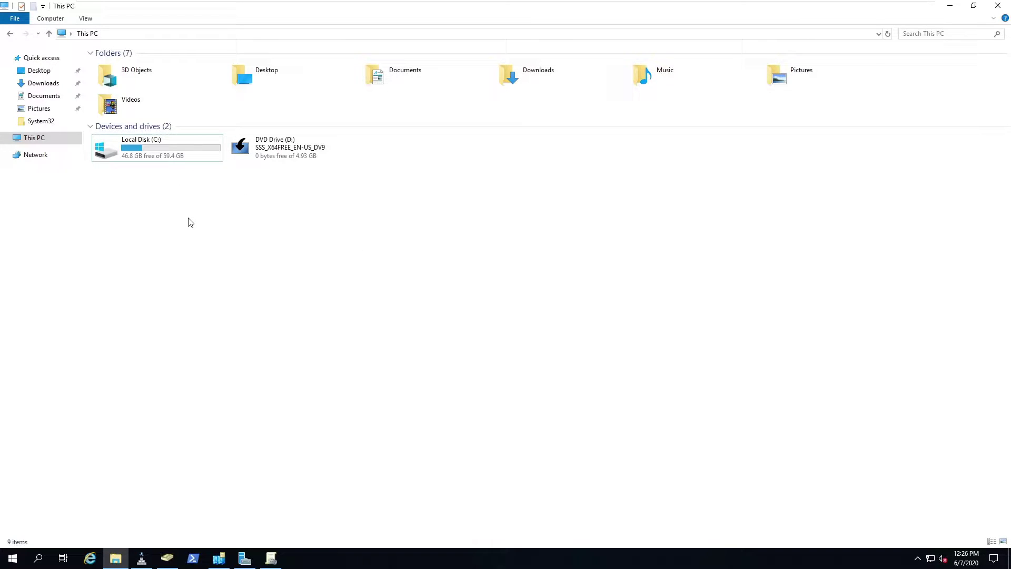
click(158, 157)
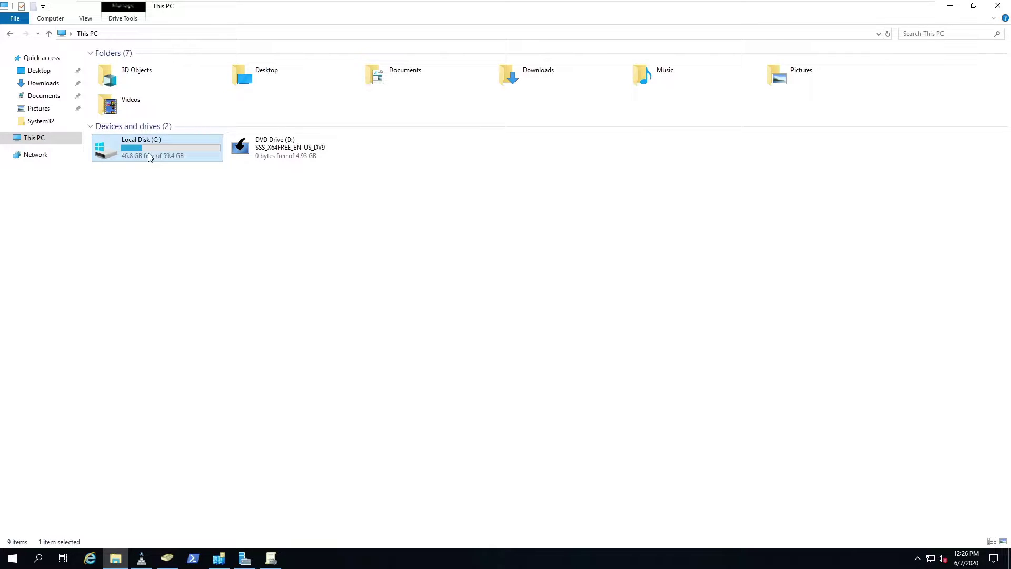
double_click(142, 153)
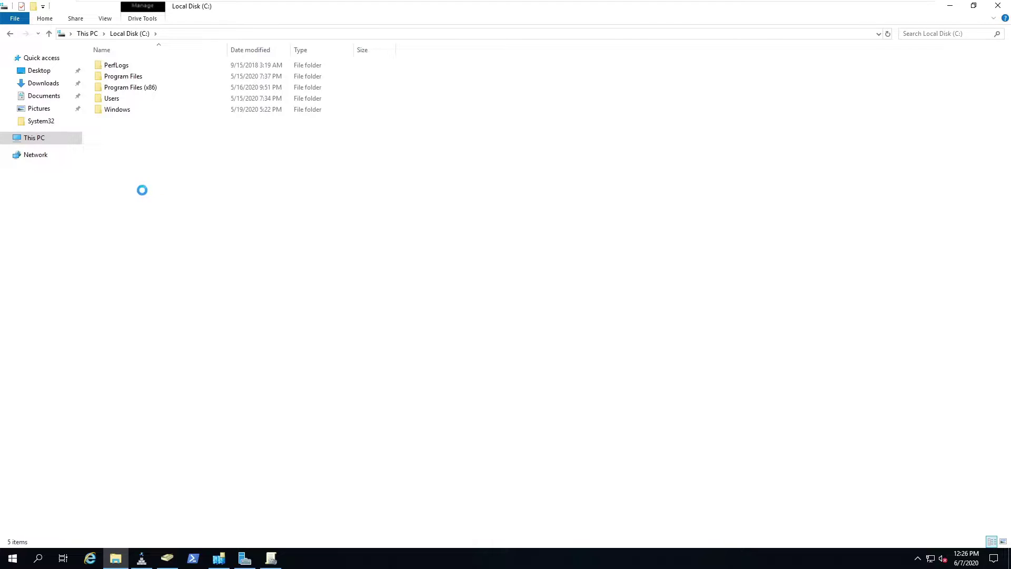
Create a new folder named 'IT Share' at the root of C: and open it
right_click(149, 174)
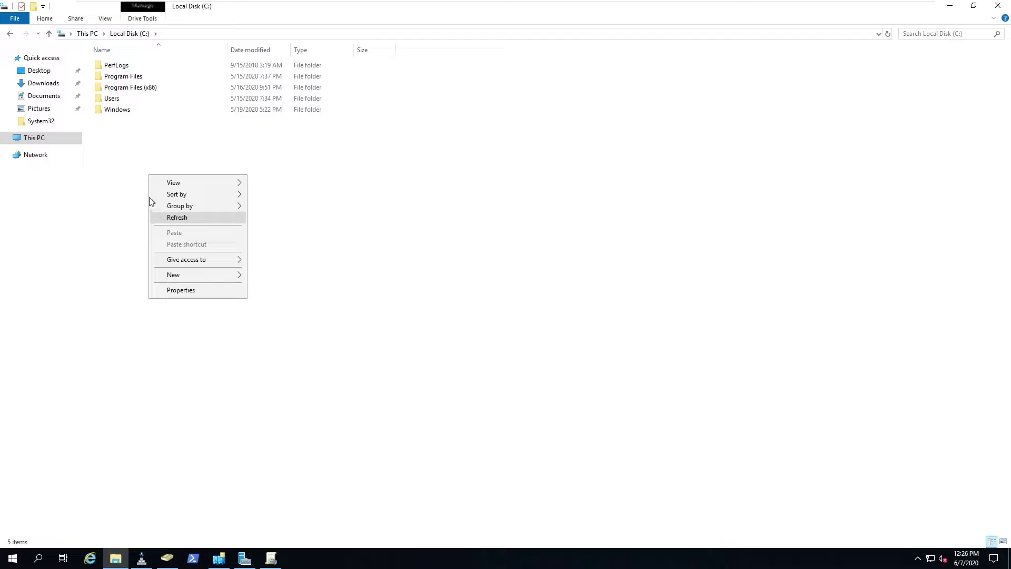
mouse_move(226, 276)
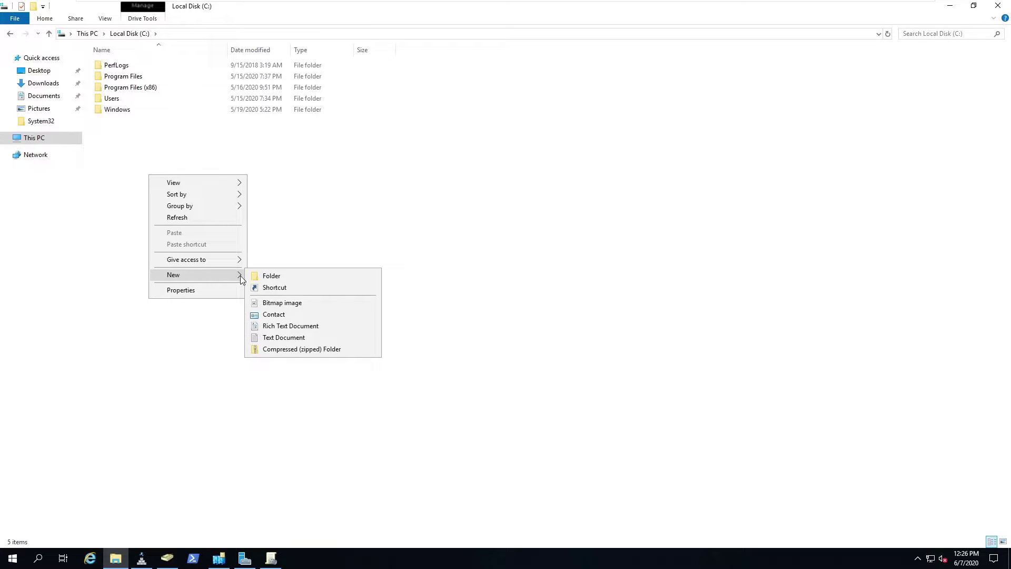
click(268, 278)
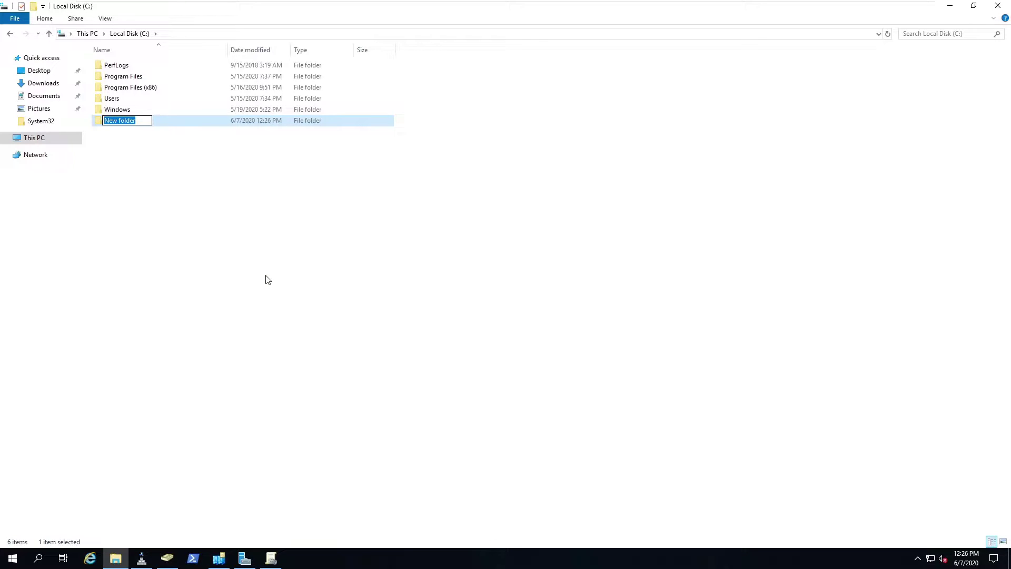
text(IT Share)
key(Return)
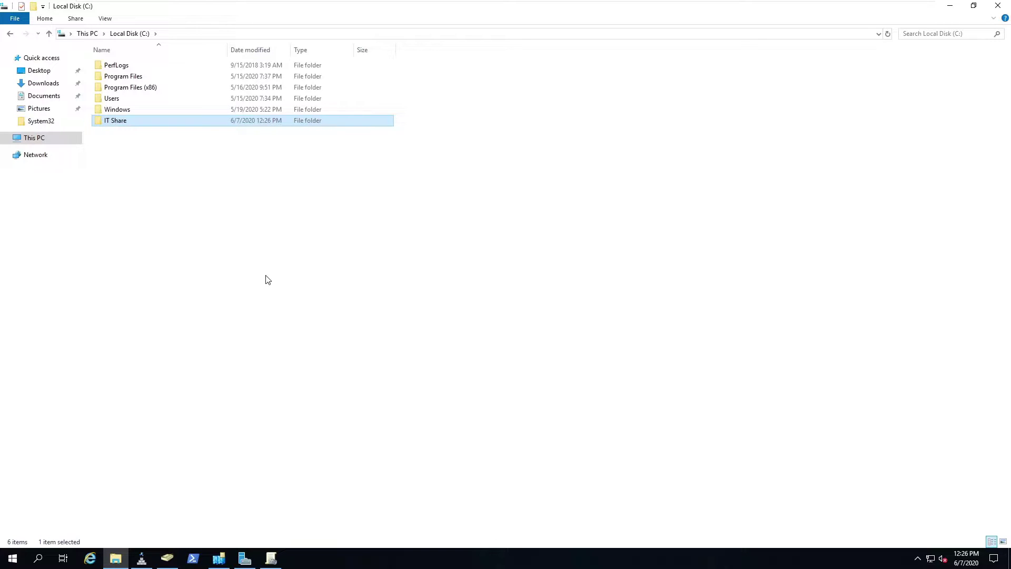
key(Return)
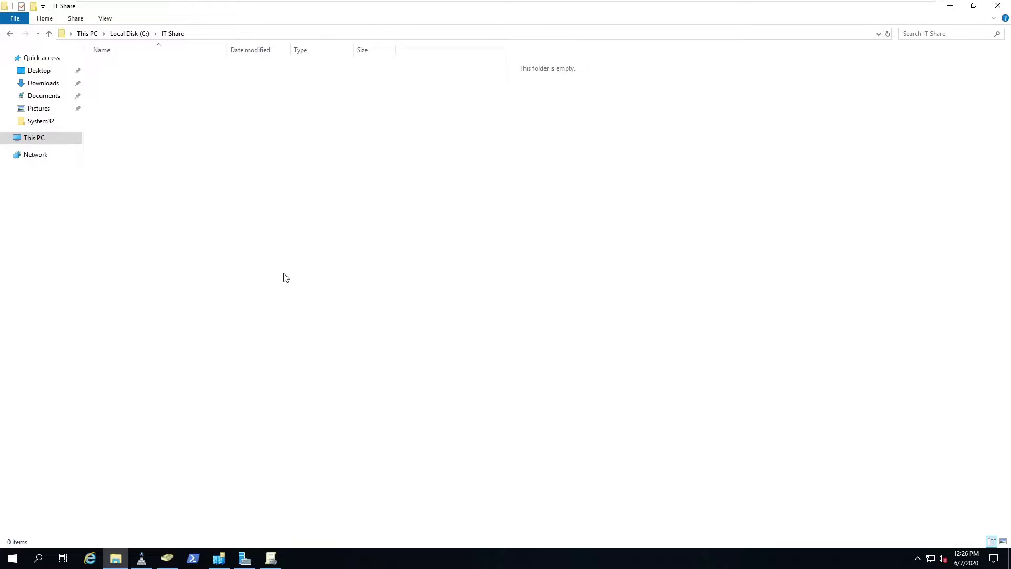
Create a new text document named Doc1 inside IT Share
right_click(284, 272)
mouse_move(276, 271)
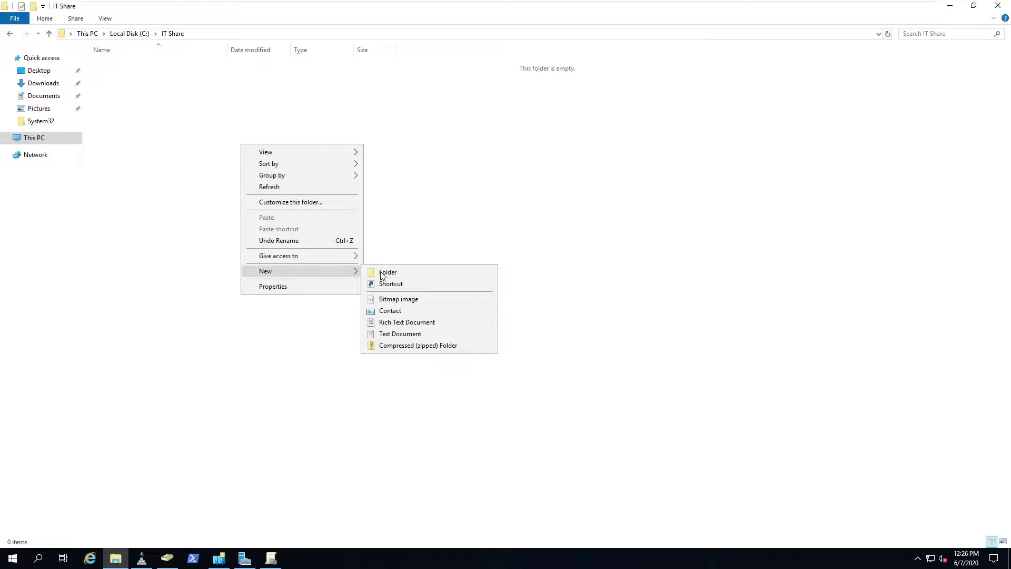
click(385, 333)
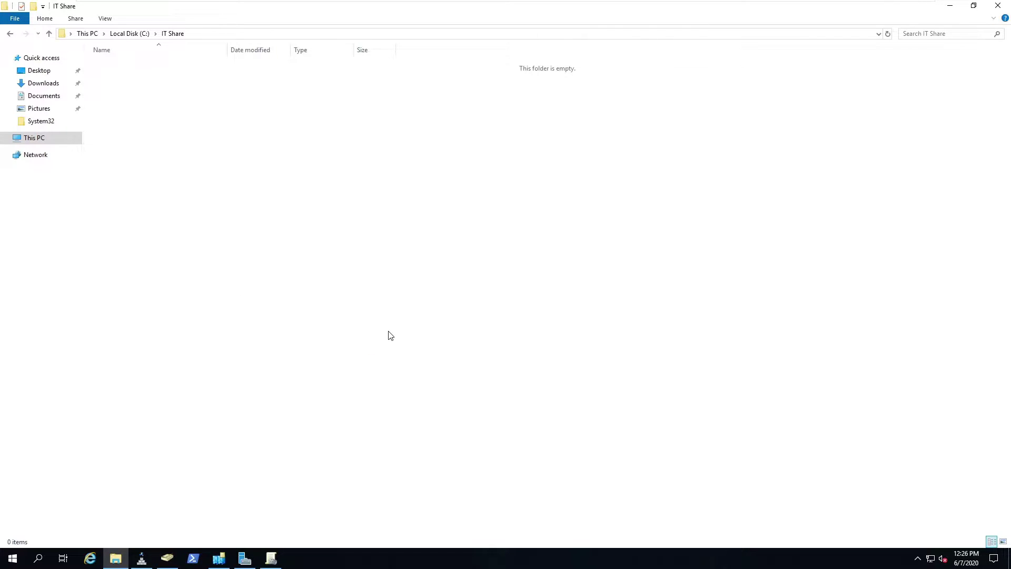
text(Doc1)
key(Return)
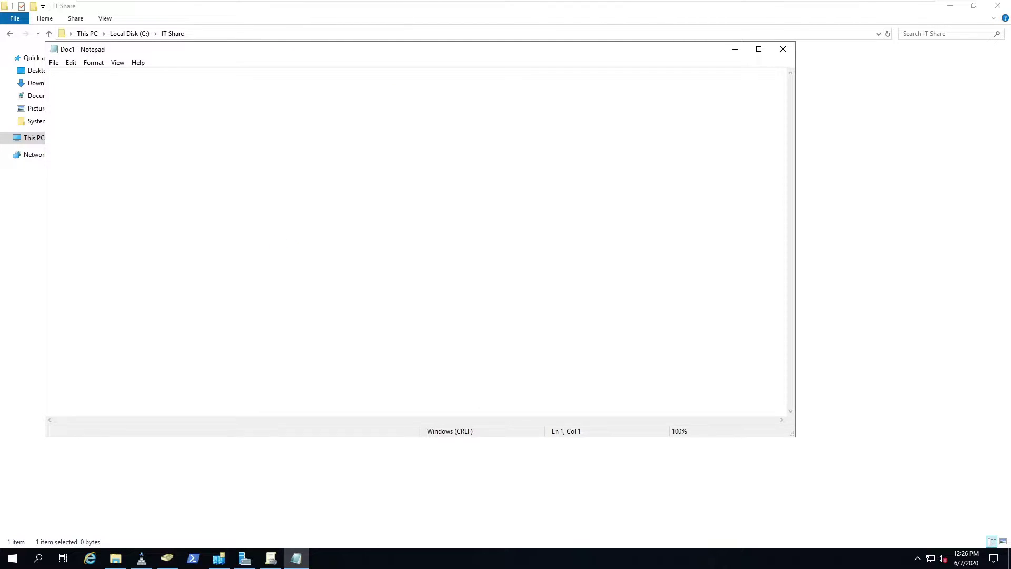
Write 'this is doc 1' in Doc1 and save the changes when closing Notepad
text(this is doc)
click(783, 49)
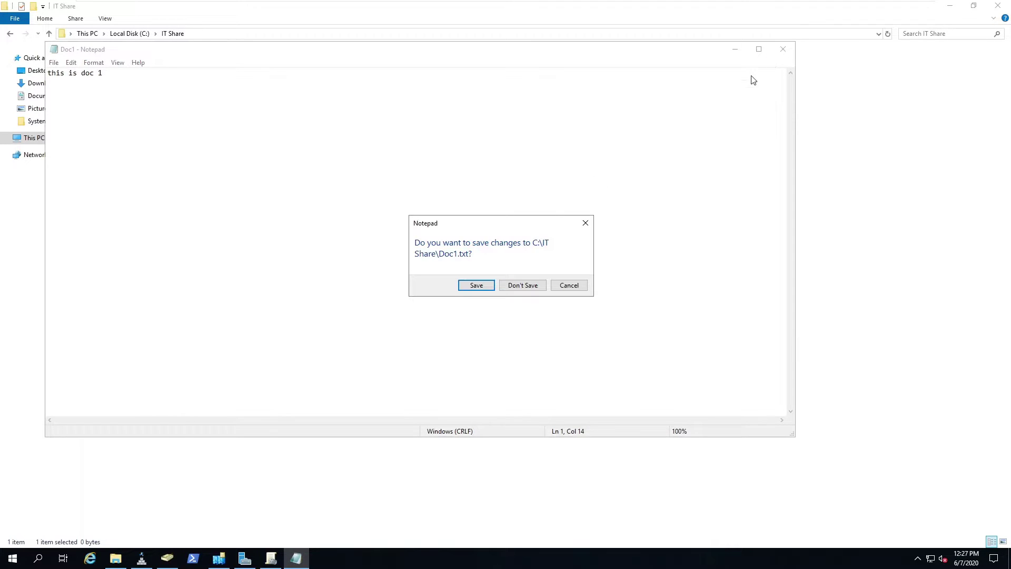
click(476, 284)
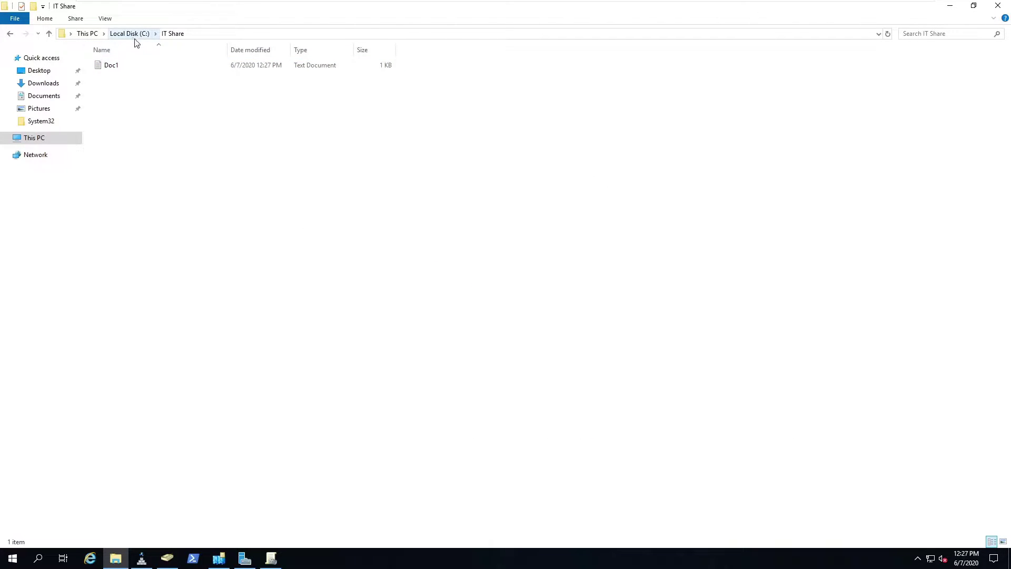
Return to the C: listing and launch an administrator Command Prompt from the Run box
key(alt+Up)
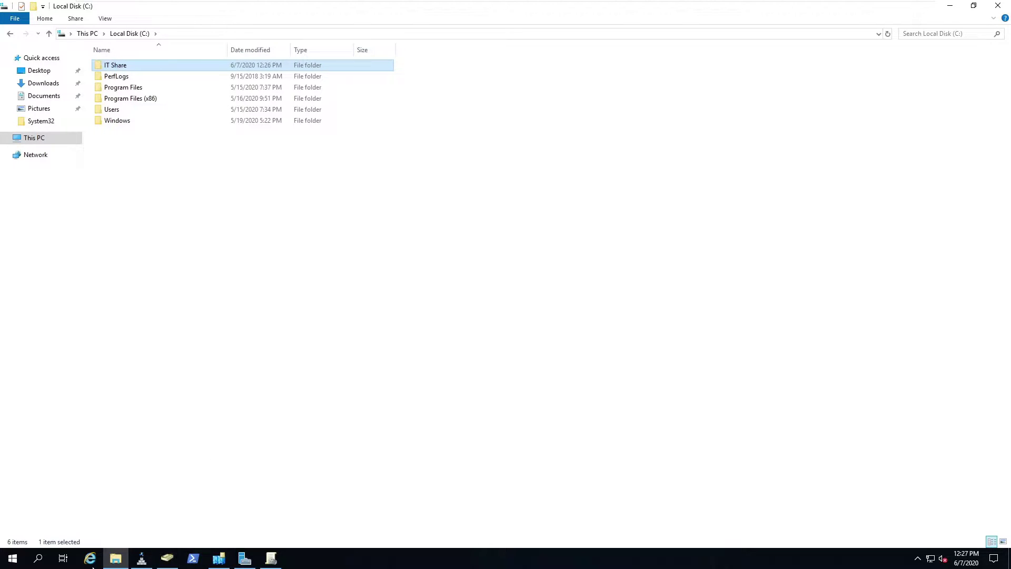
click(10, 559)
click(11, 560)
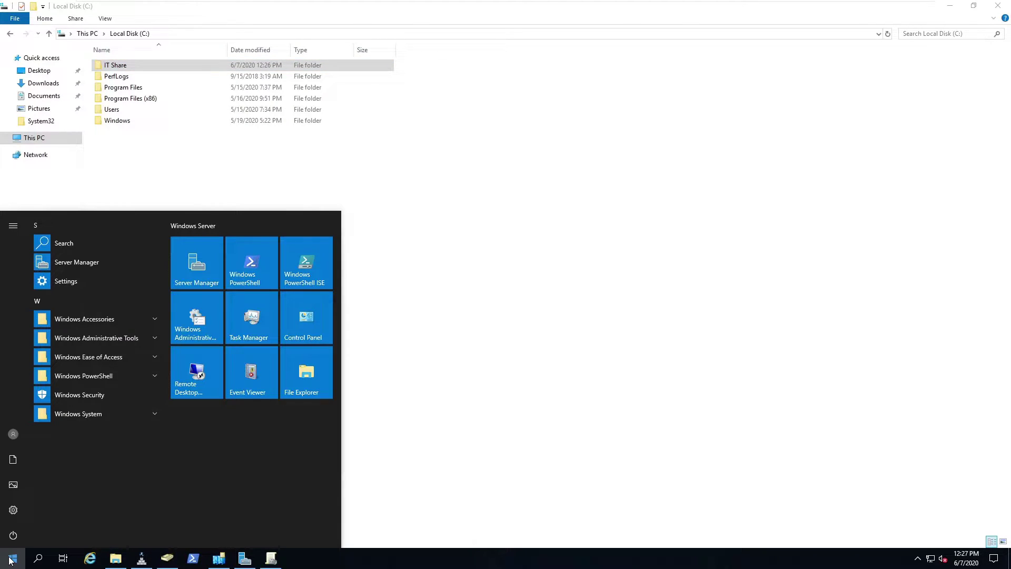
right_click(11, 559)
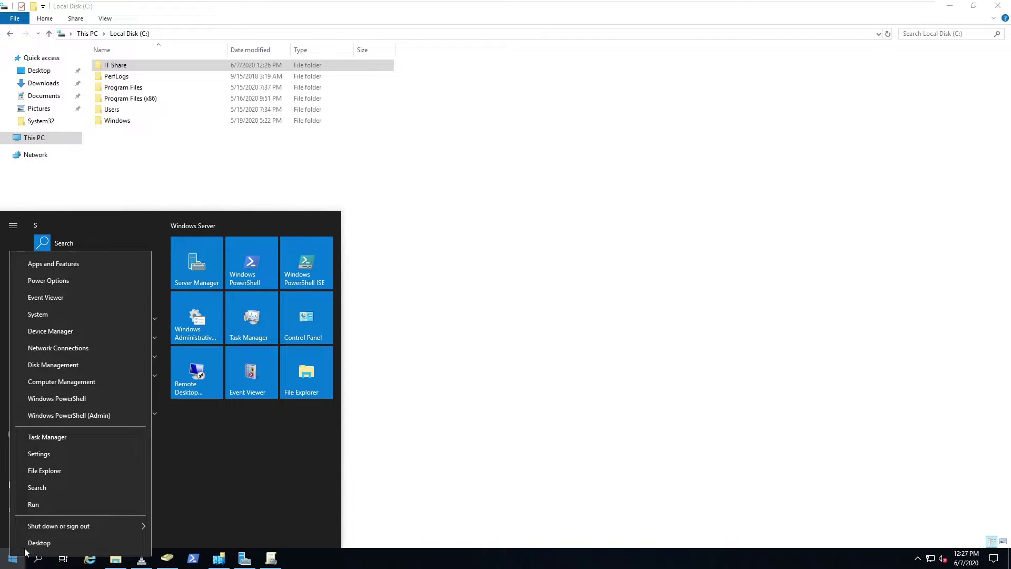
click(62, 504)
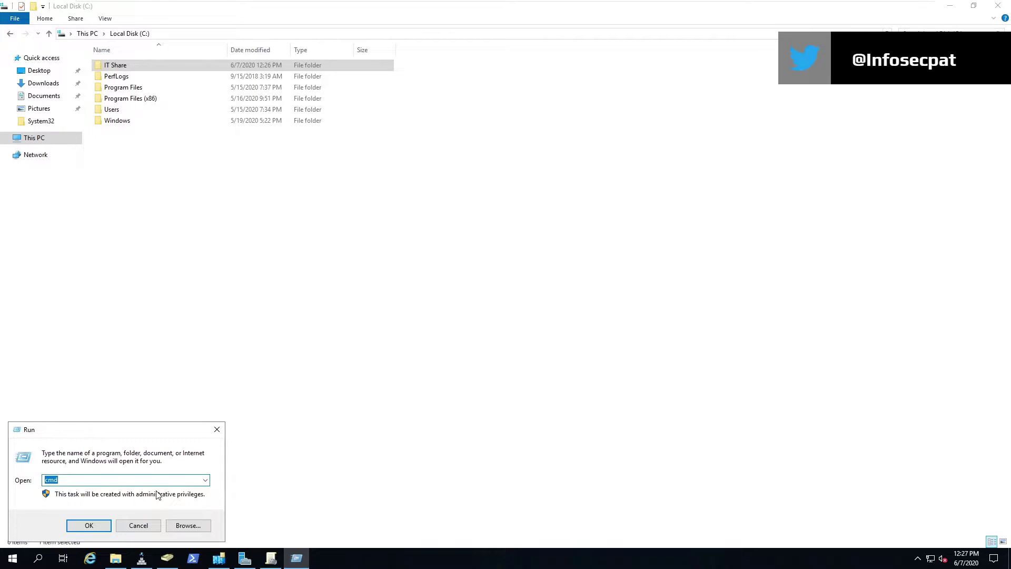
key(Return)
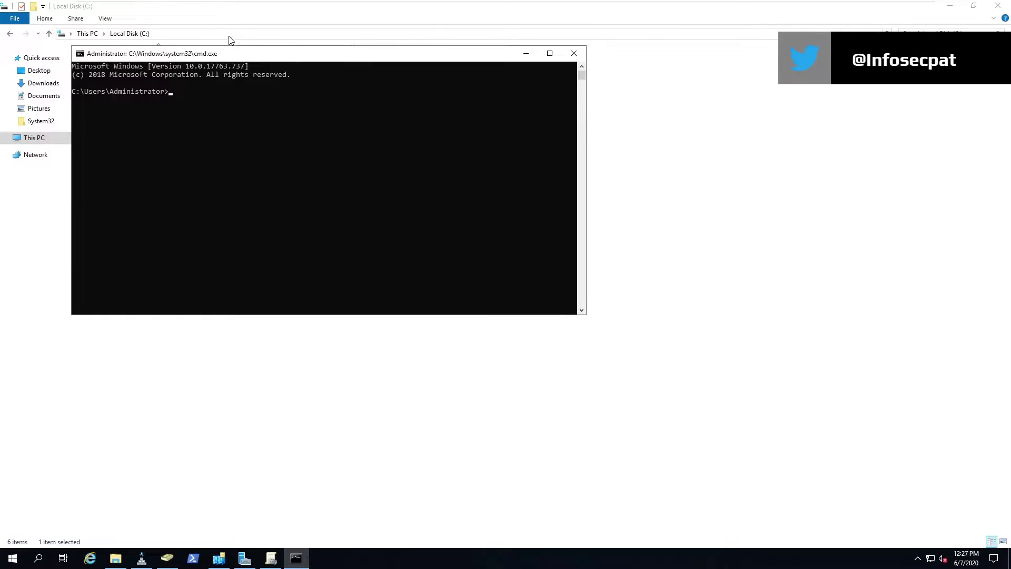
key(alt+Tab)
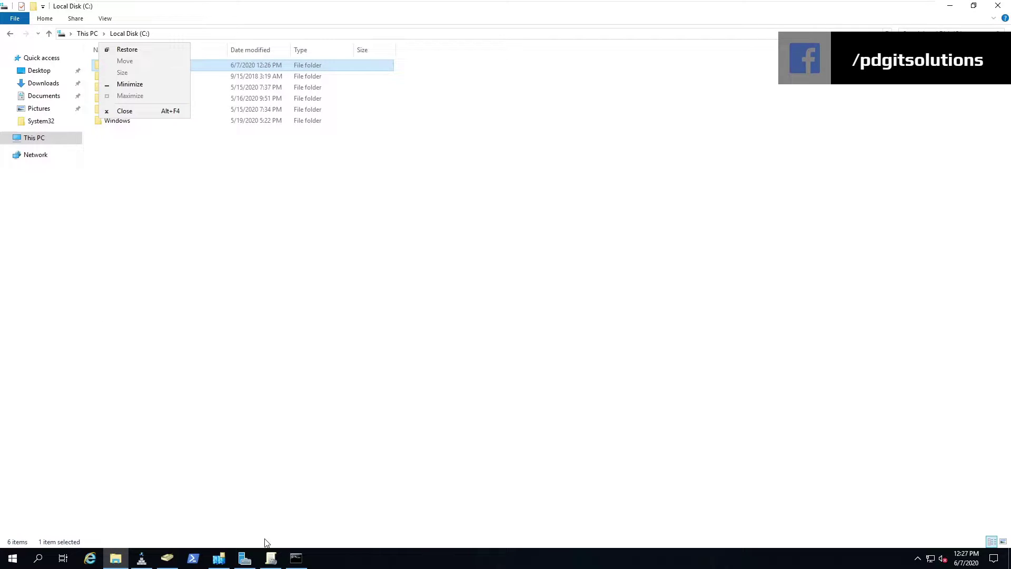
click(296, 558)
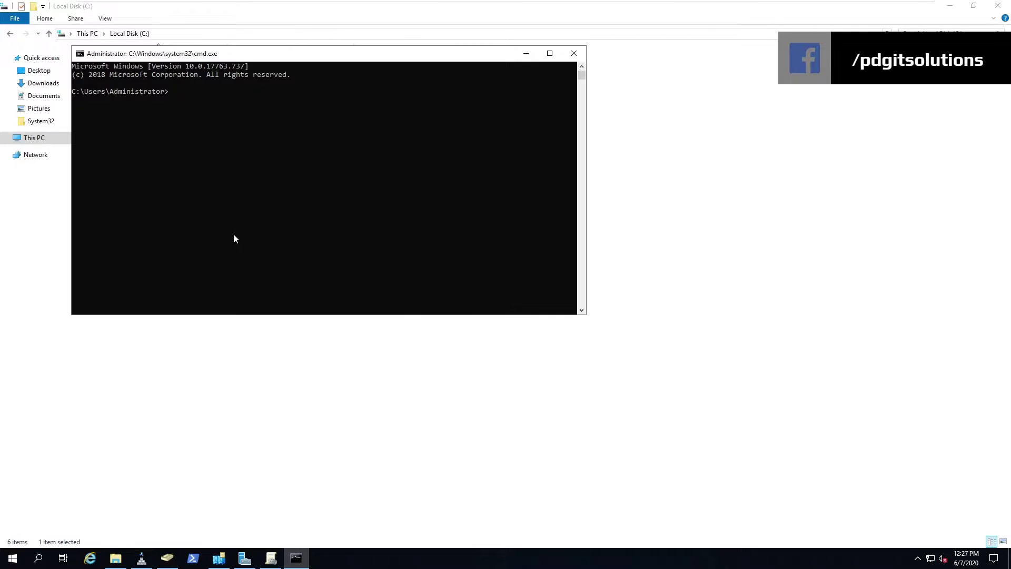
Set the console font size to 28 in Command Prompt properties
right_click(125, 57)
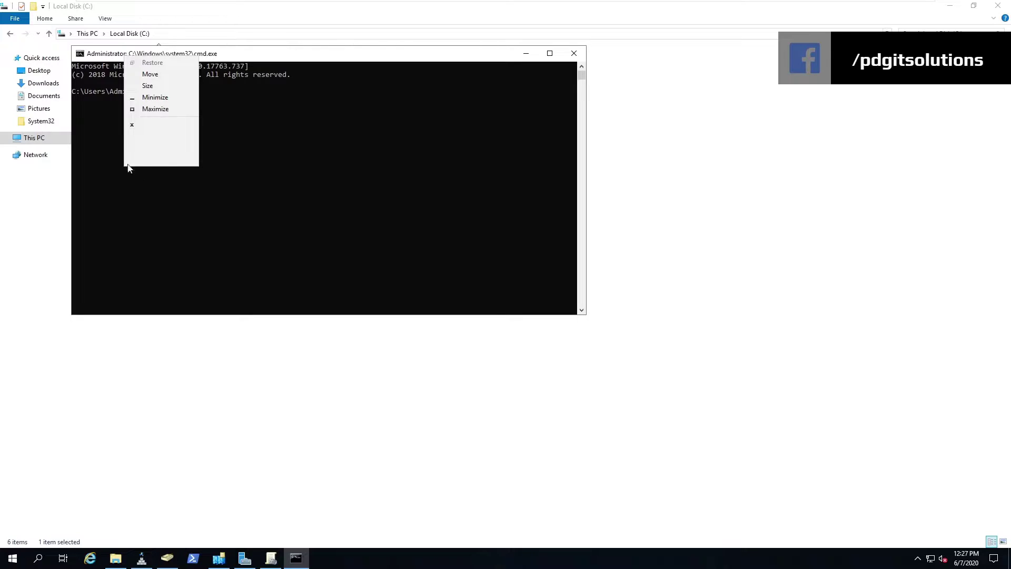
click(154, 157)
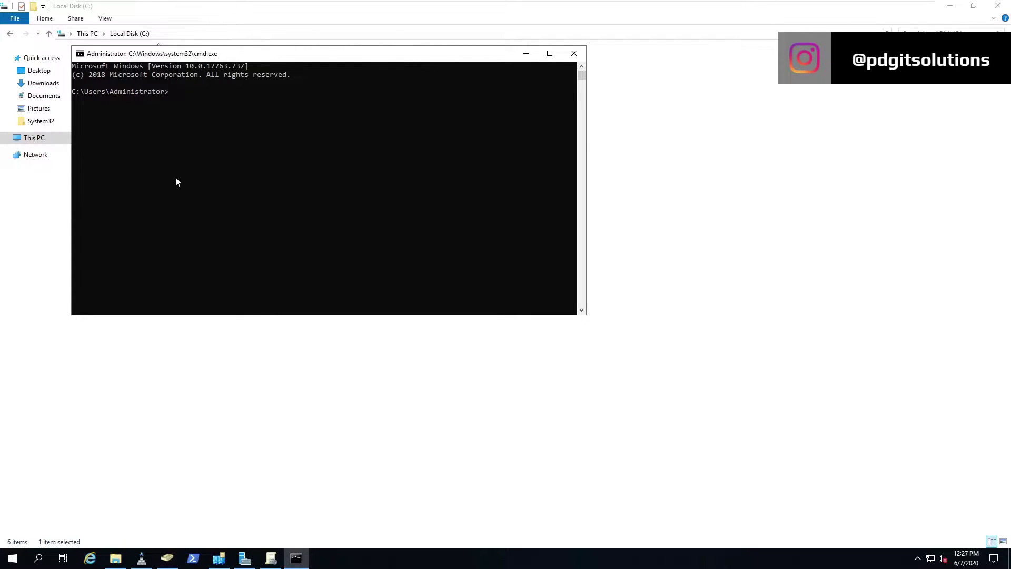
key(ctrl+Tab)
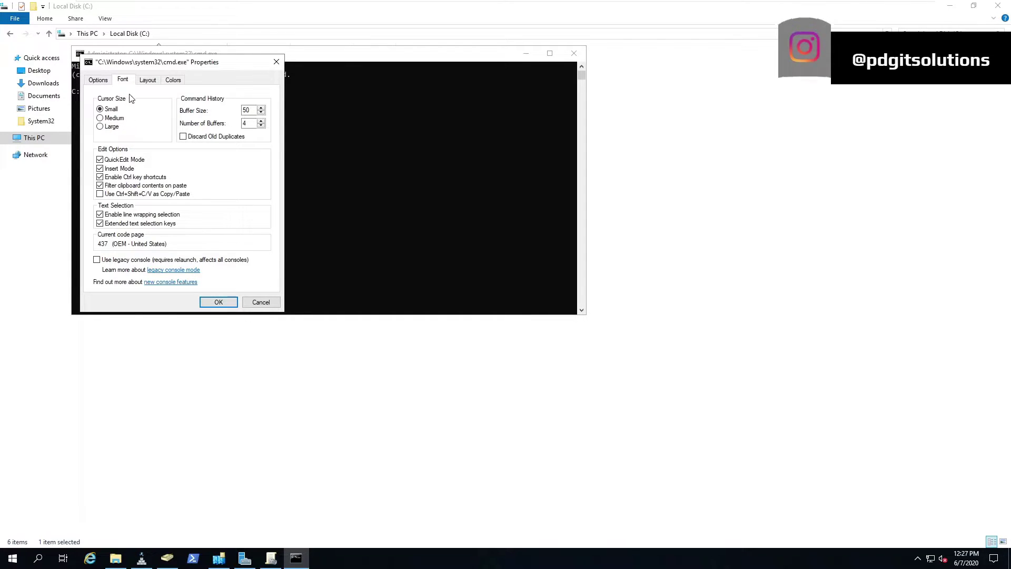
click(123, 79)
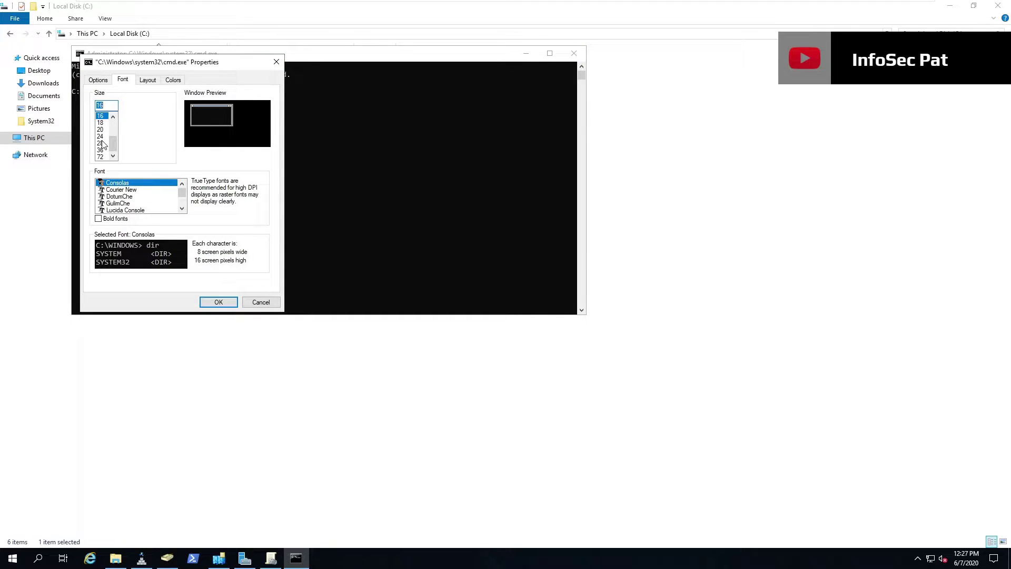
click(102, 143)
click(216, 301)
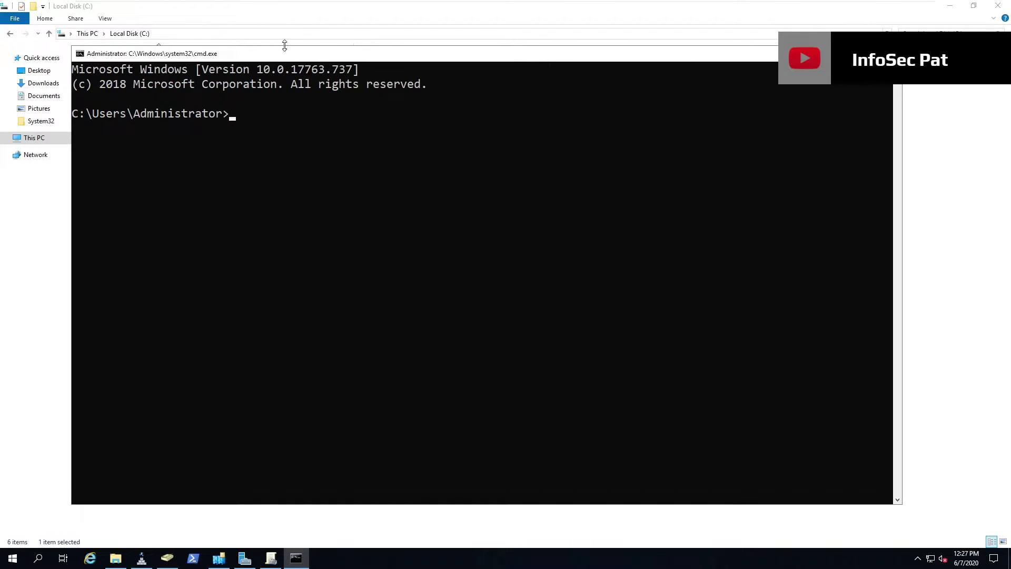
Run net share to list the default shares C$, IPC$, ADMIN$, NETLOGON and SYSVOL
click(254, 135)
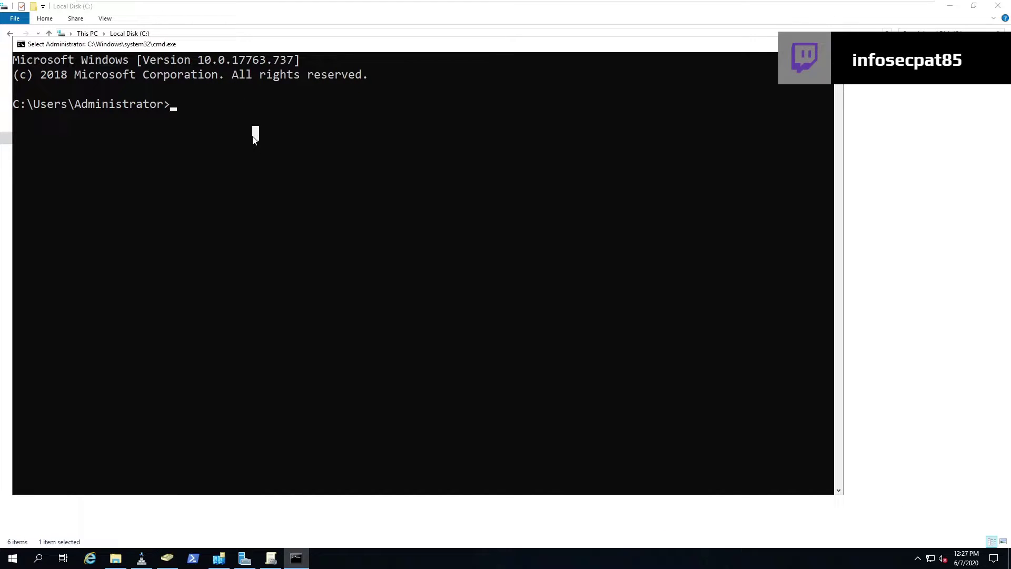
key(Escape)
text(net share)
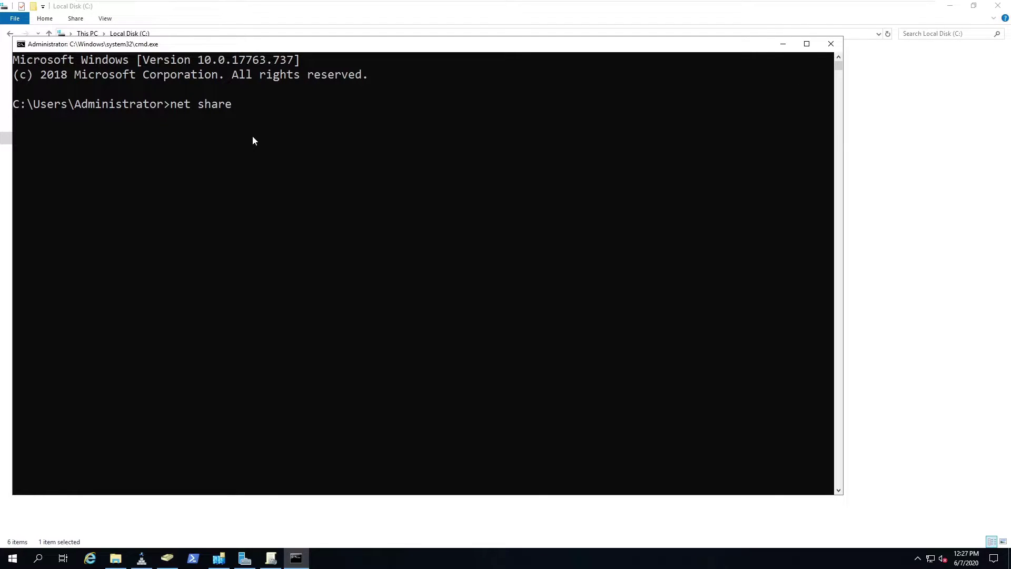
key(Return)
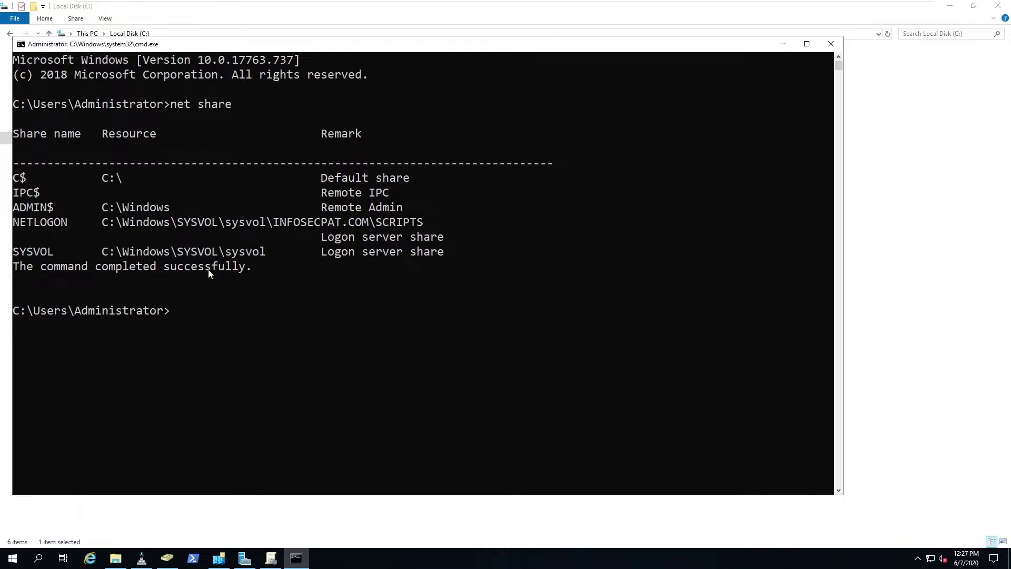
click(112, 560)
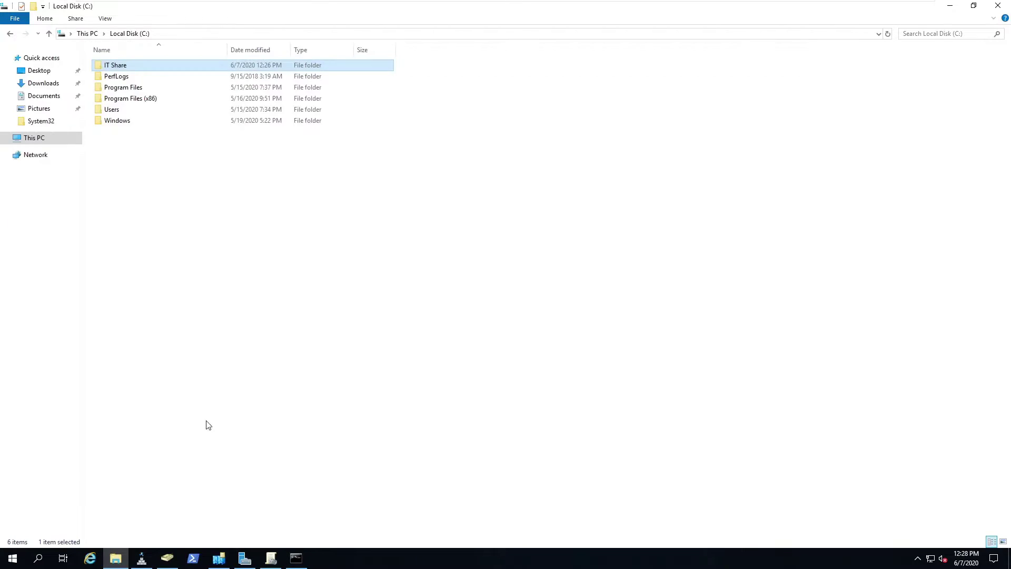
Open IT Share's Properties, go to Sharing, and launch the Network access dialog
right_click(118, 67)
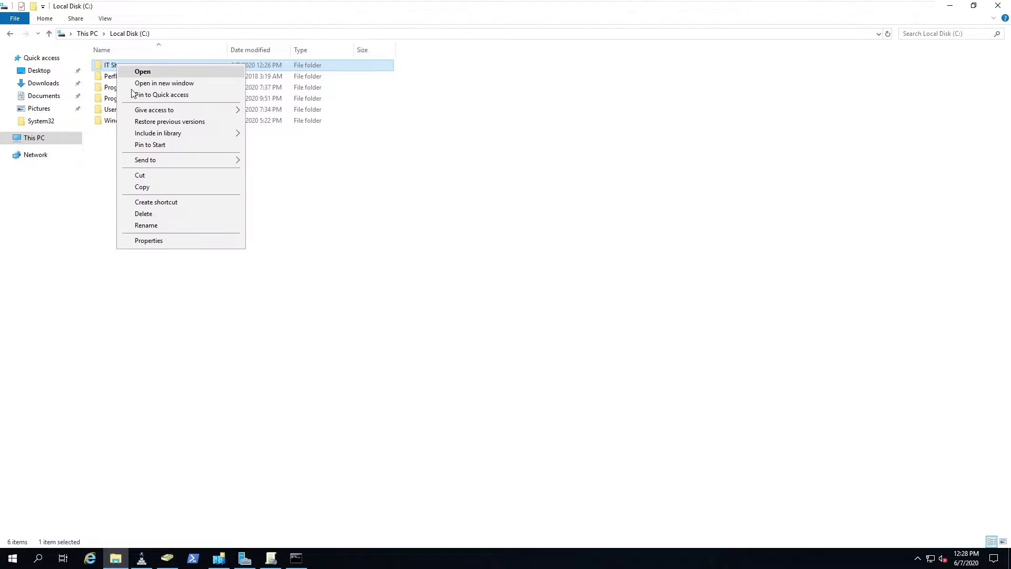
click(153, 240)
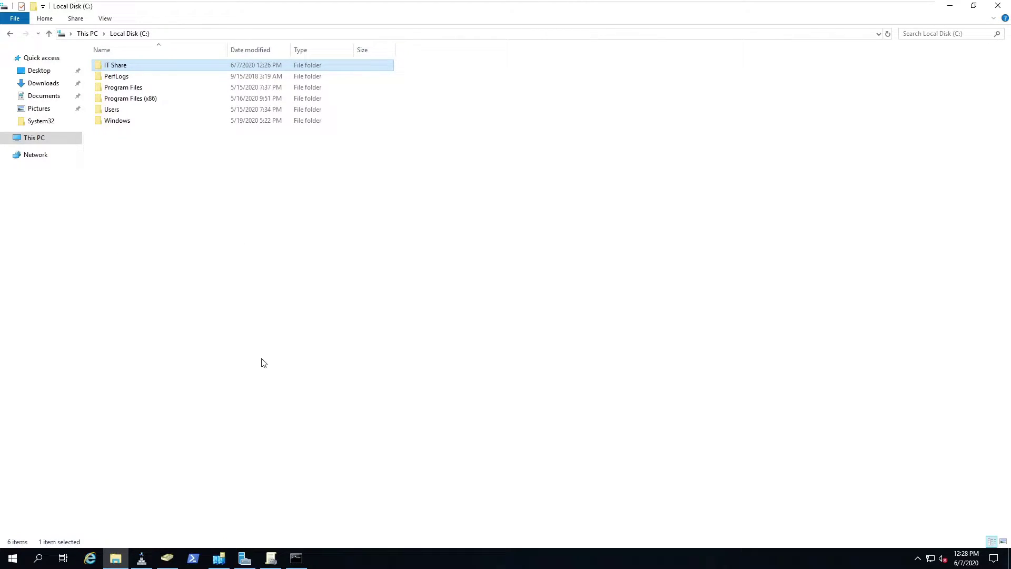
drag(179, 72, 198, 135)
click(180, 153)
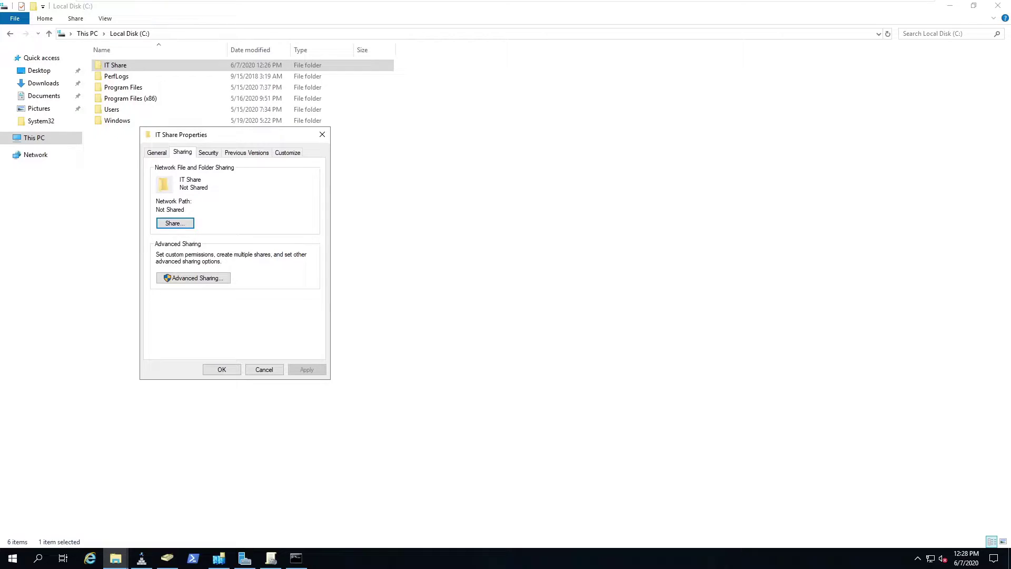
click(175, 223)
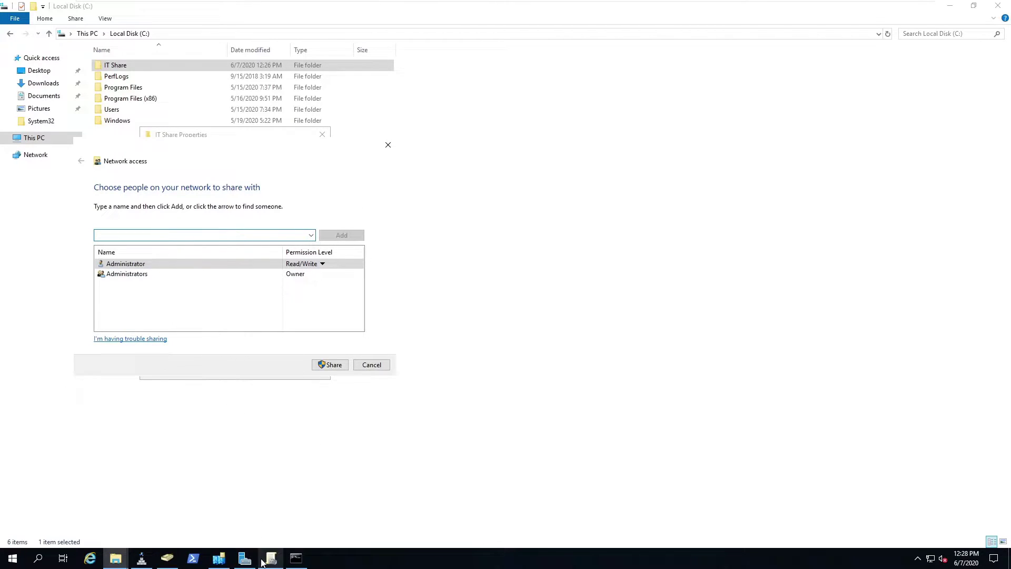
click(167, 558)
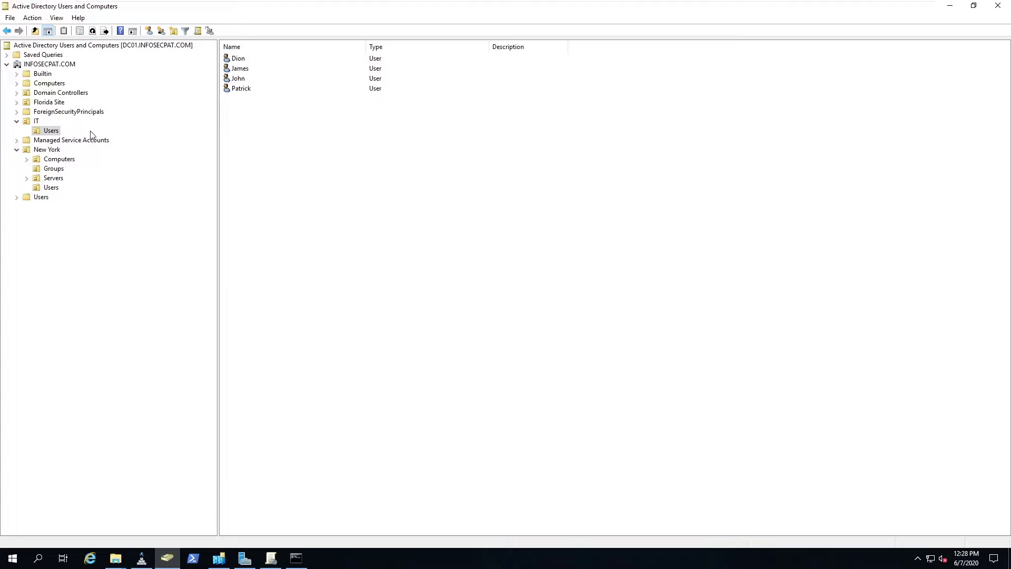
click(54, 189)
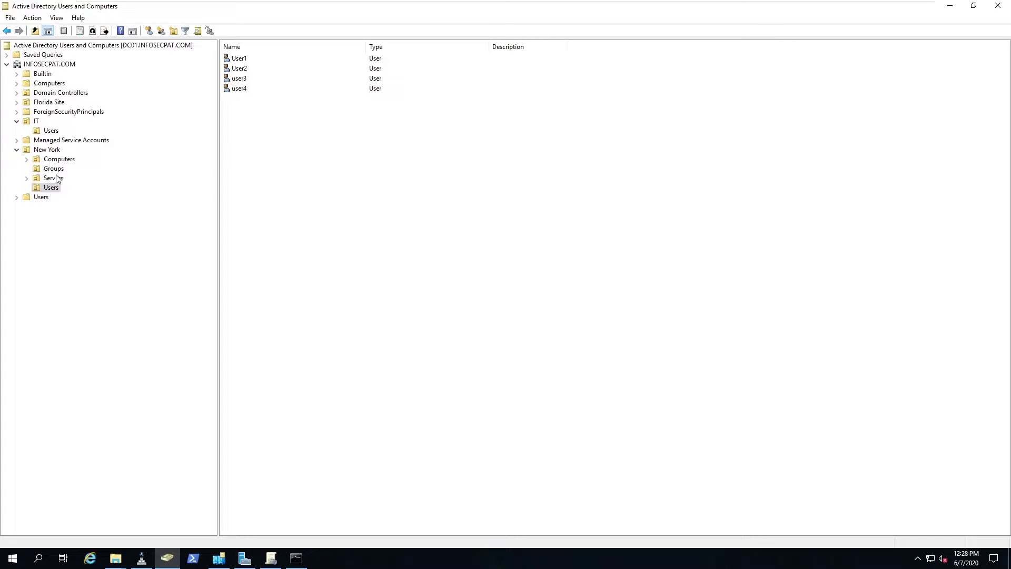
click(55, 170)
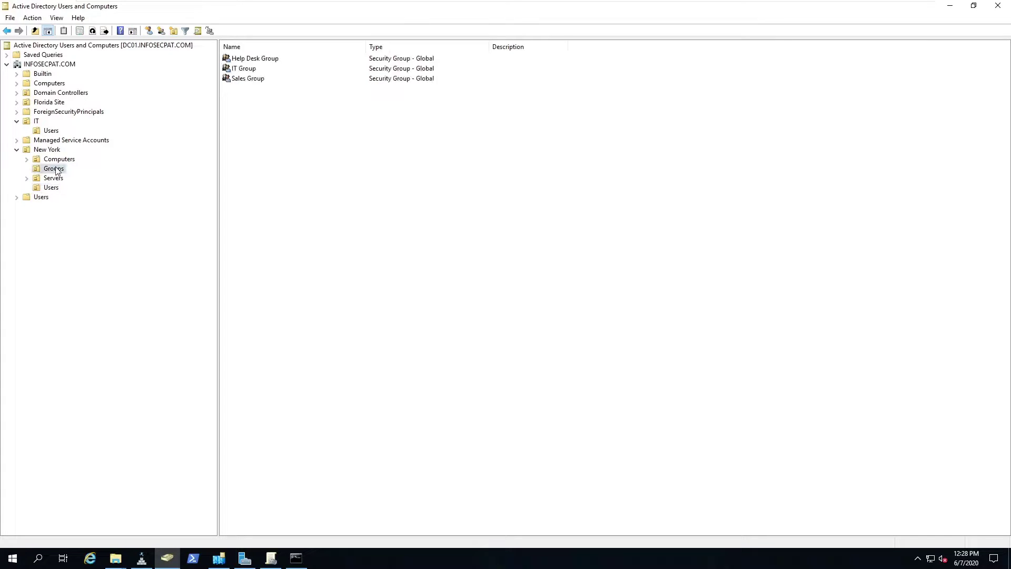
double_click(255, 68)
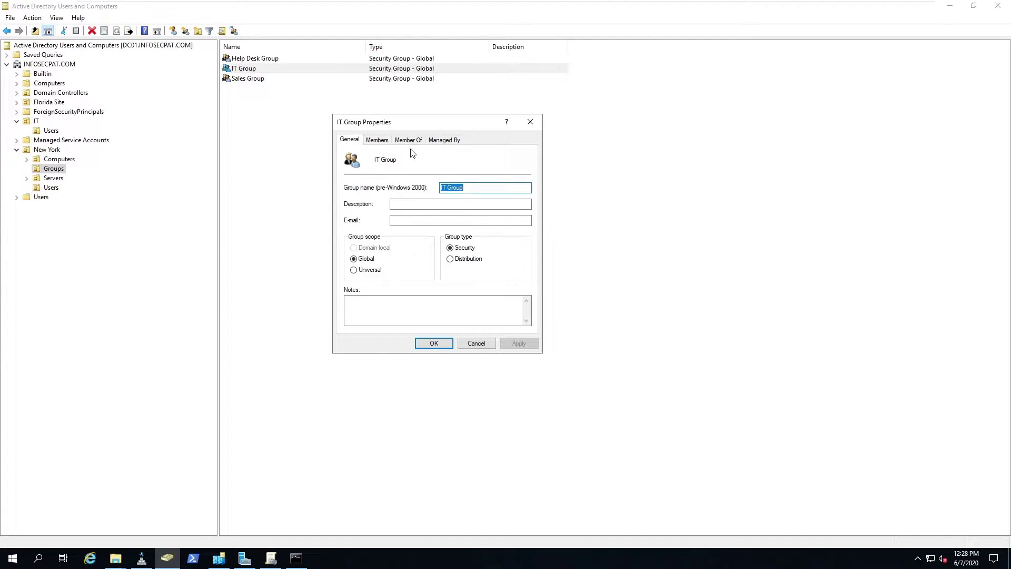
click(377, 140)
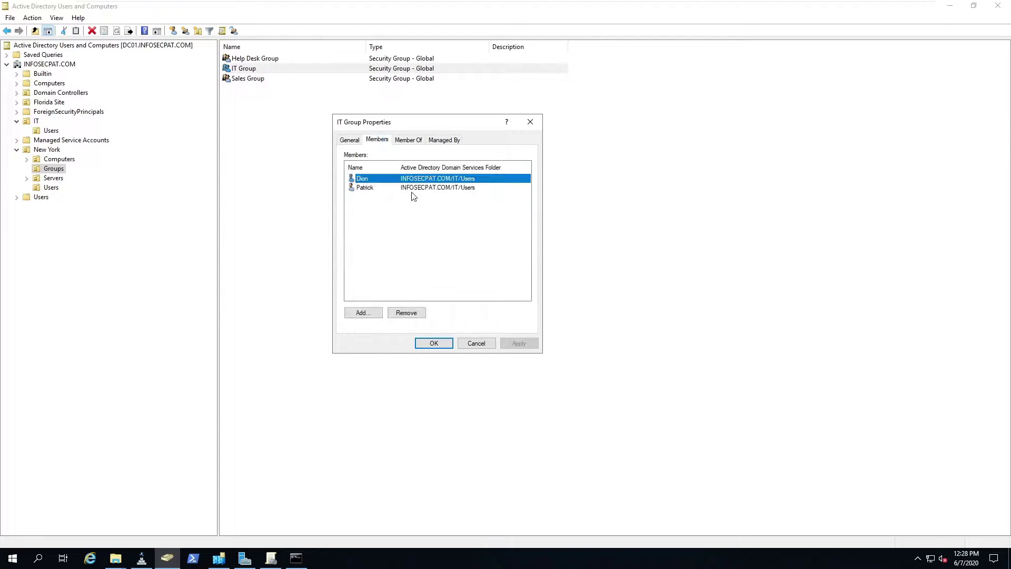
click(376, 188)
click(372, 179)
click(477, 343)
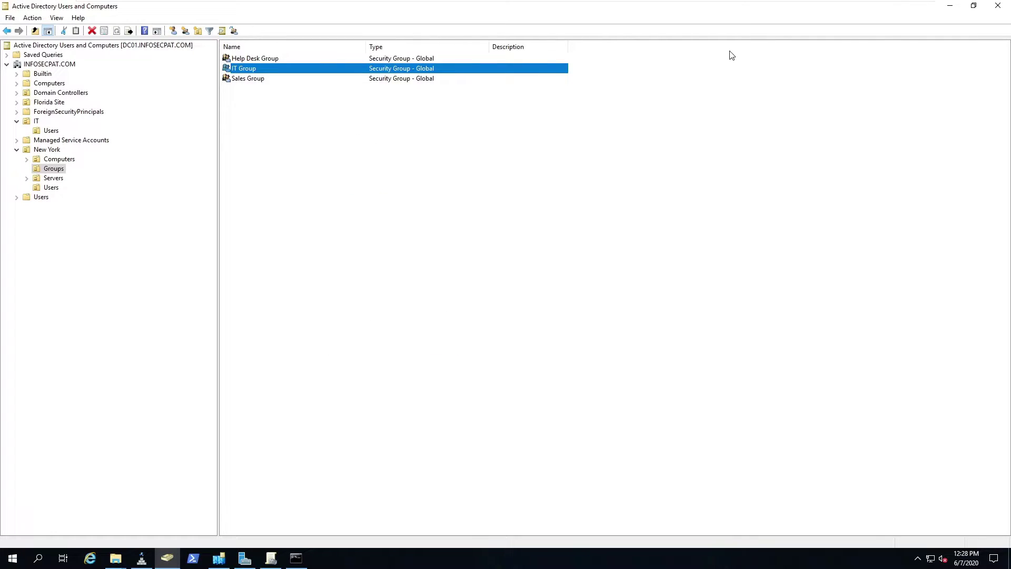
click(950, 7)
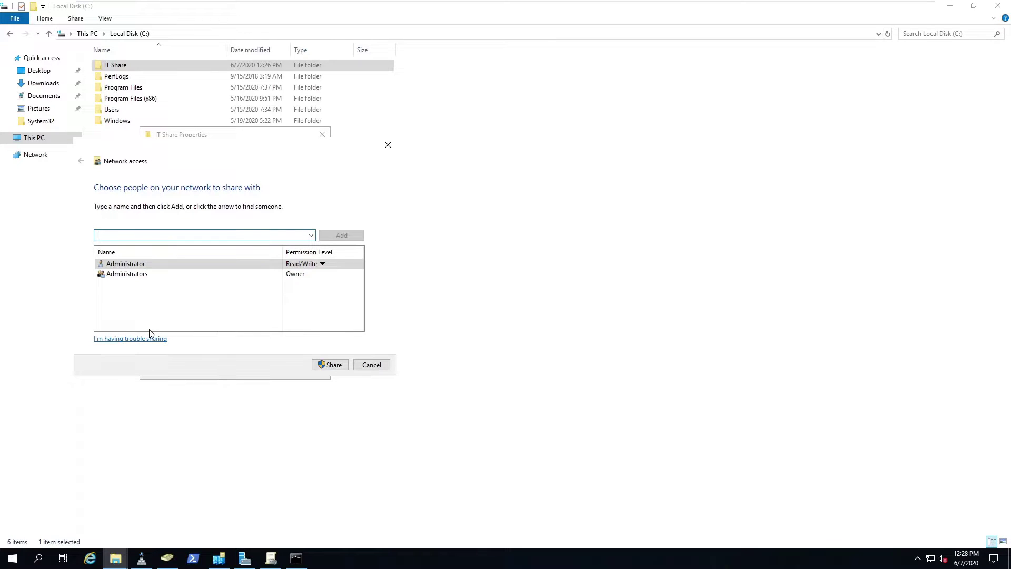
Find IT Group through the directory search and add it to the share list
click(310, 235)
click(144, 254)
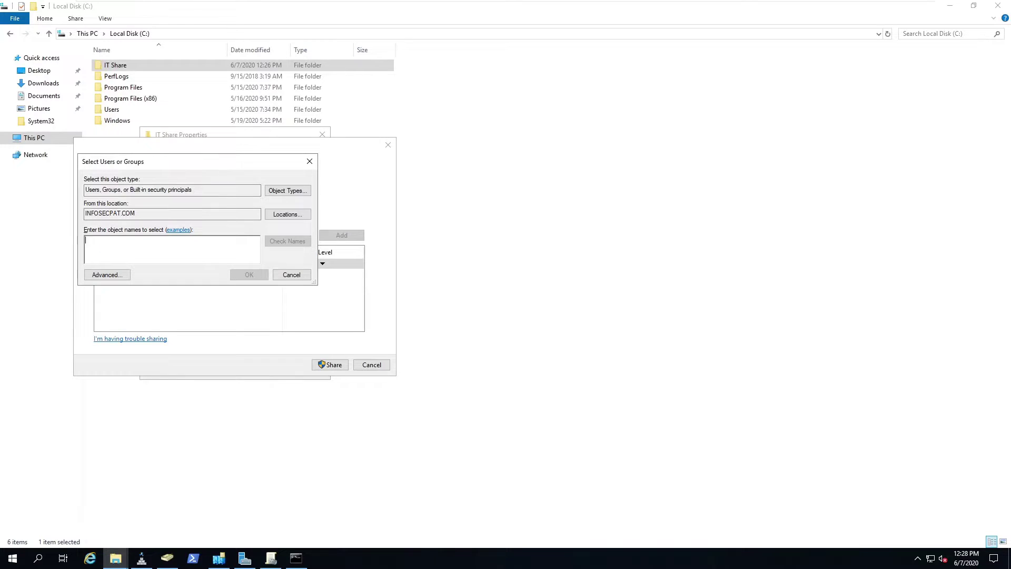
key(alt+a)
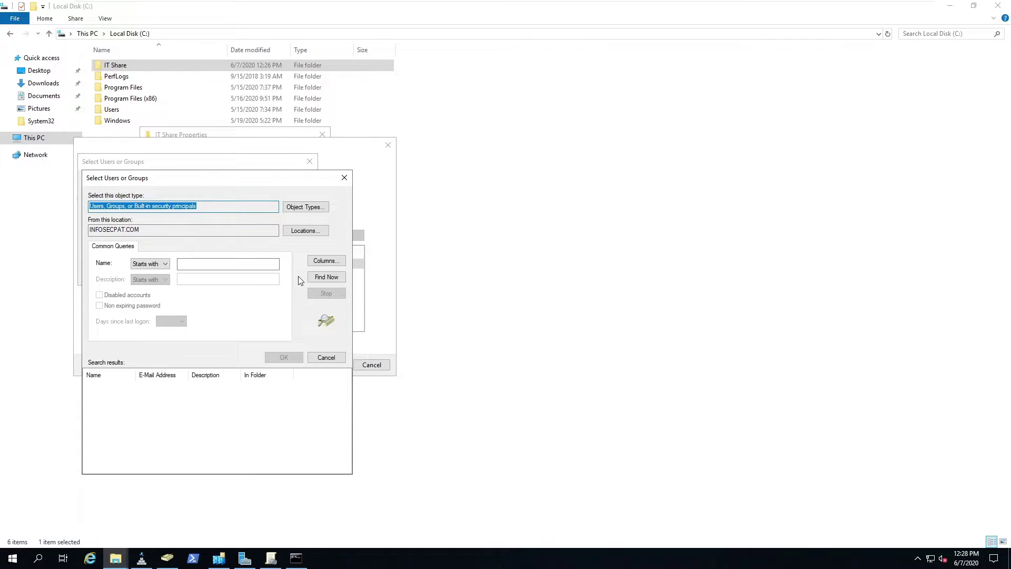
click(326, 277)
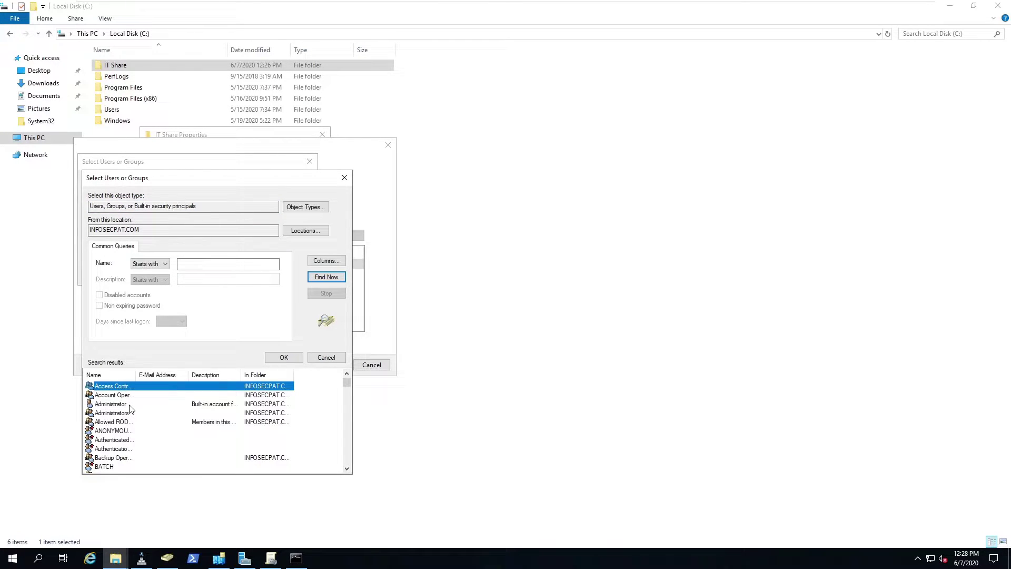
key(i)
key(t)
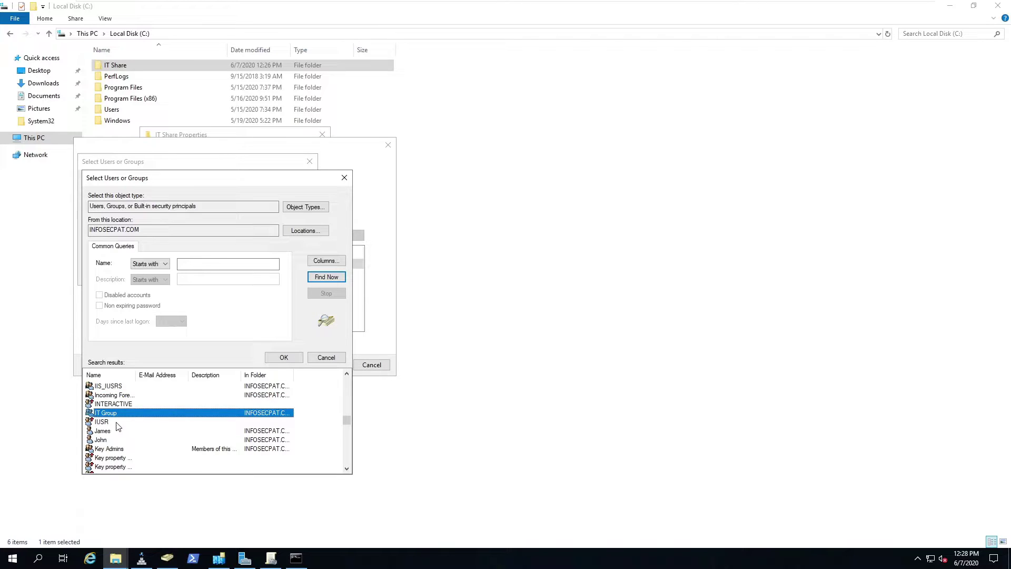
double_click(113, 414)
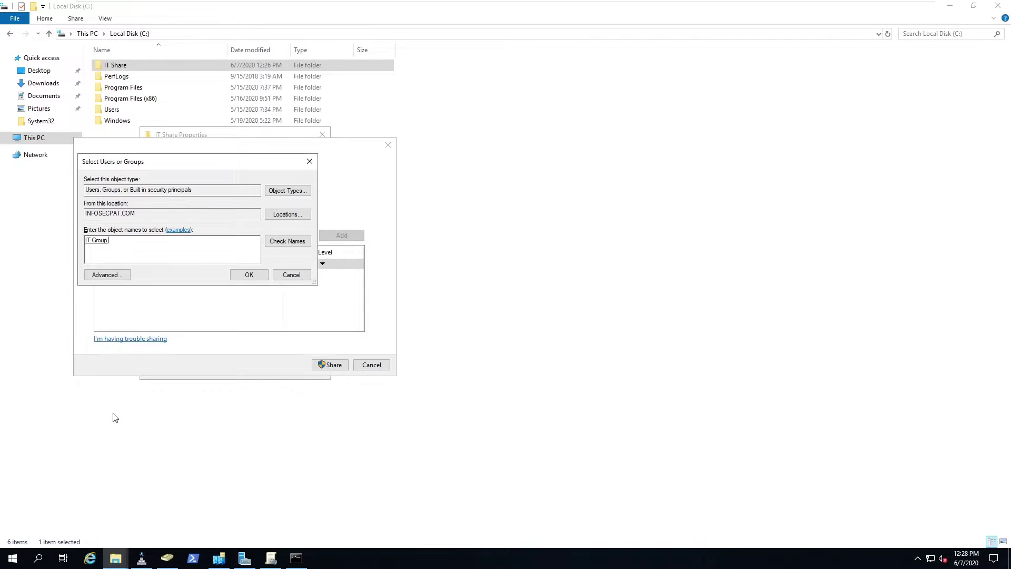
click(249, 274)
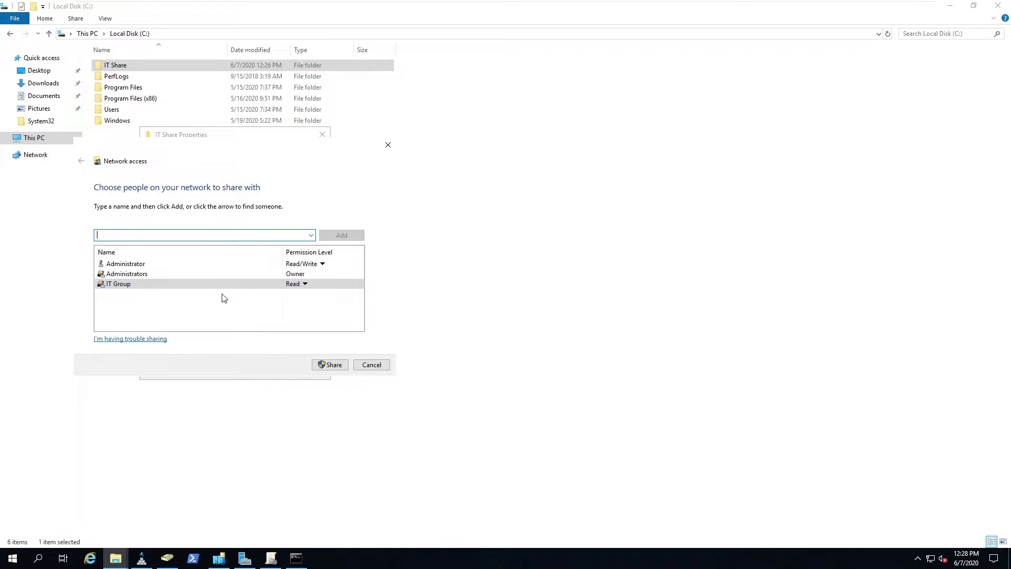
Give IT Group Read/Write access and share the folder as \\DC01\IT Share
click(305, 285)
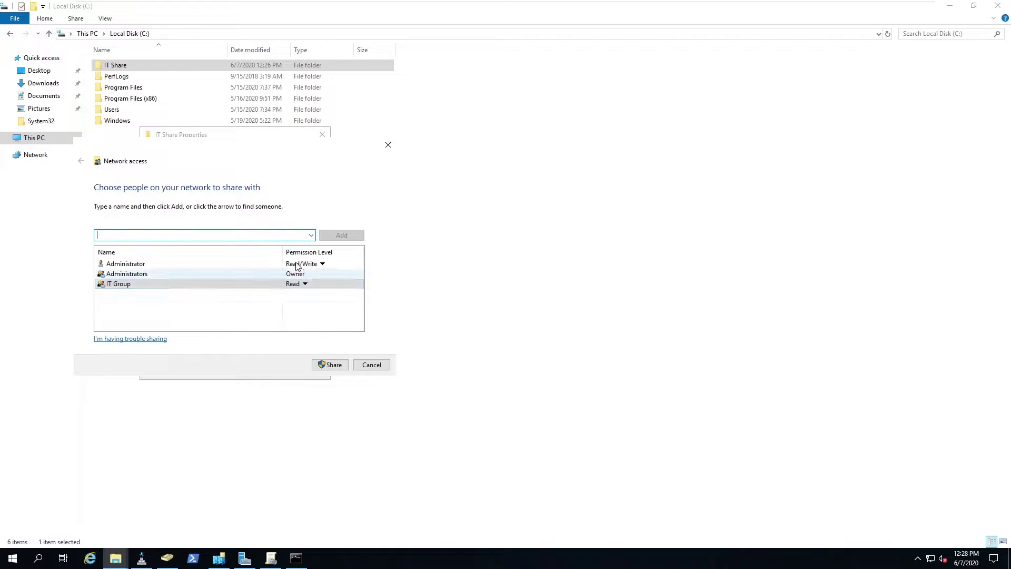
click(305, 259)
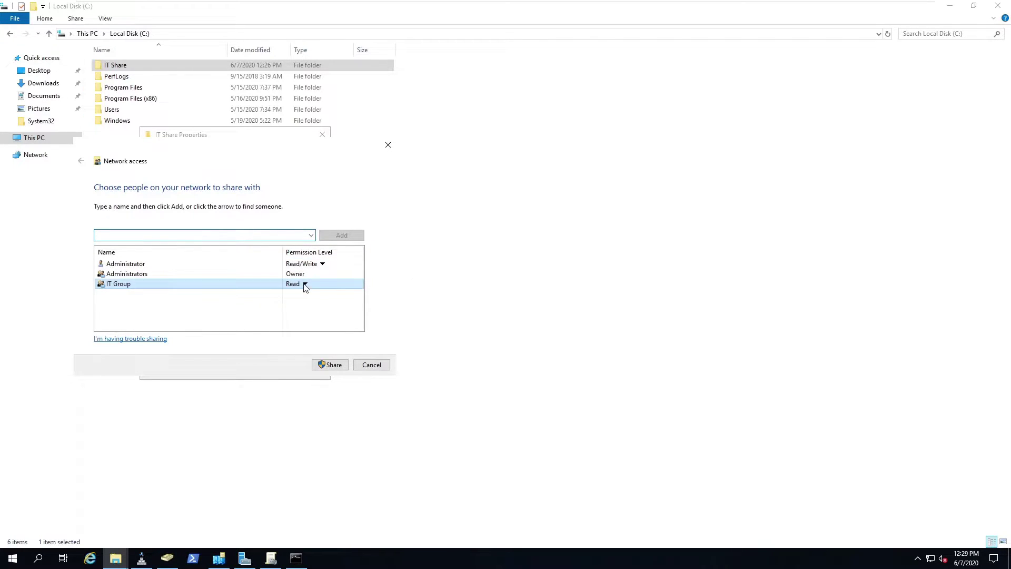
click(303, 285)
click(341, 298)
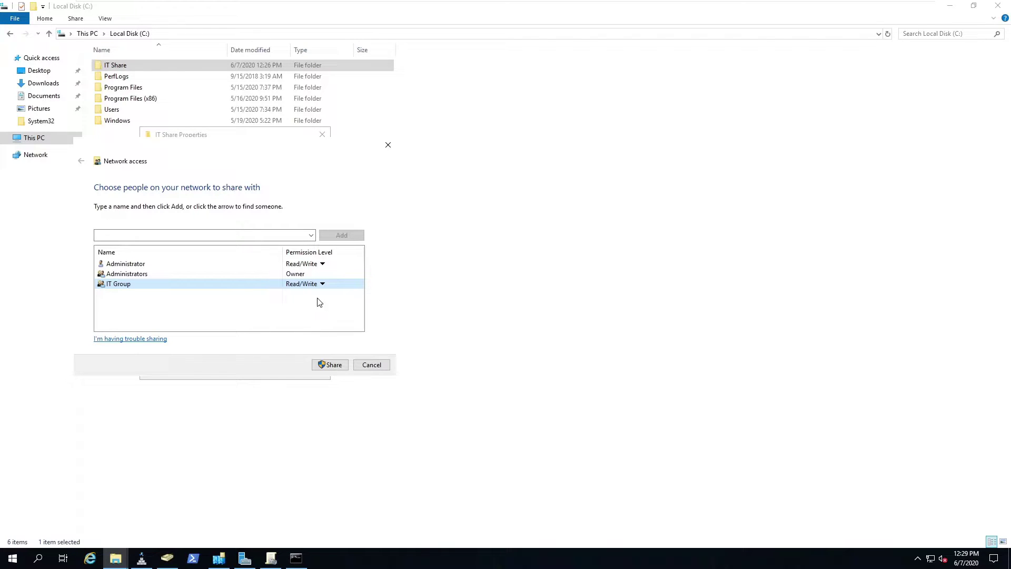
click(314, 363)
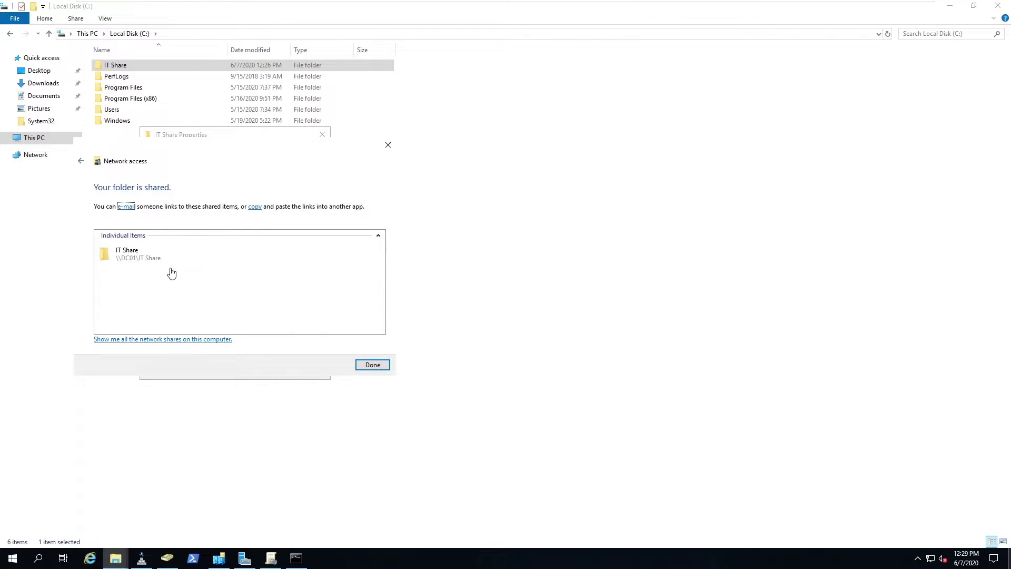
click(374, 365)
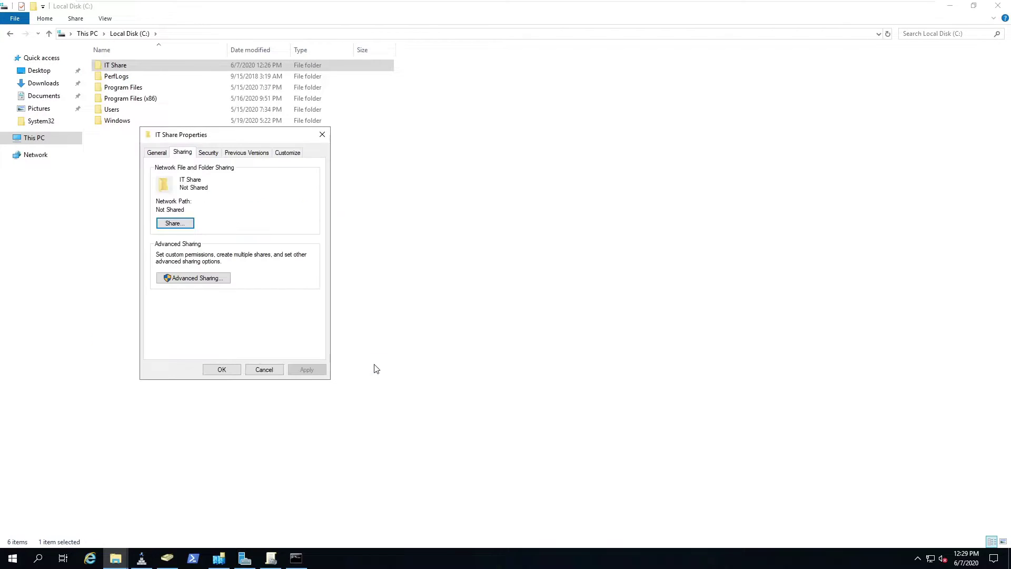
Add IT Group to IT Share's permission list under Advanced Sharing
click(196, 278)
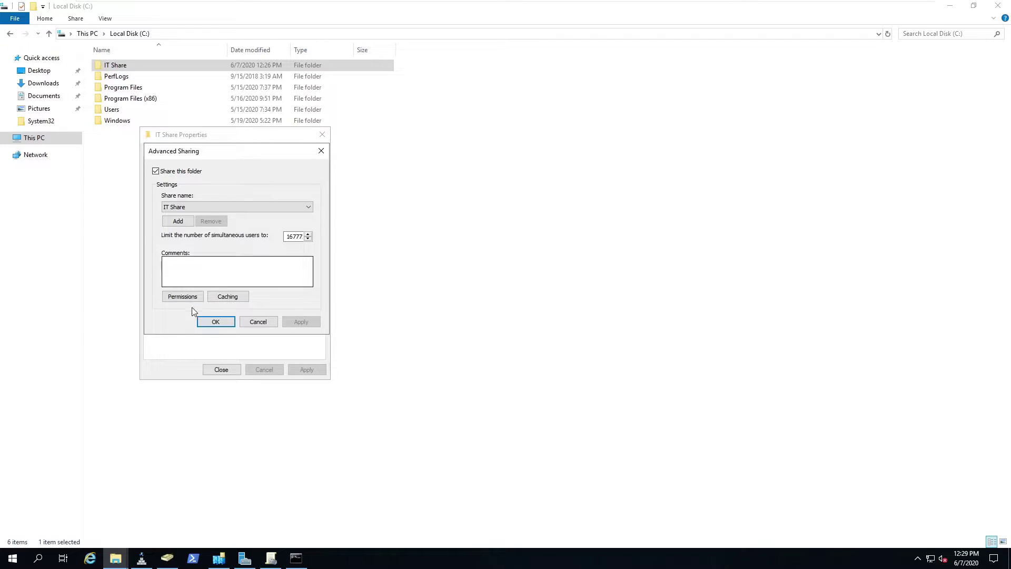
click(183, 298)
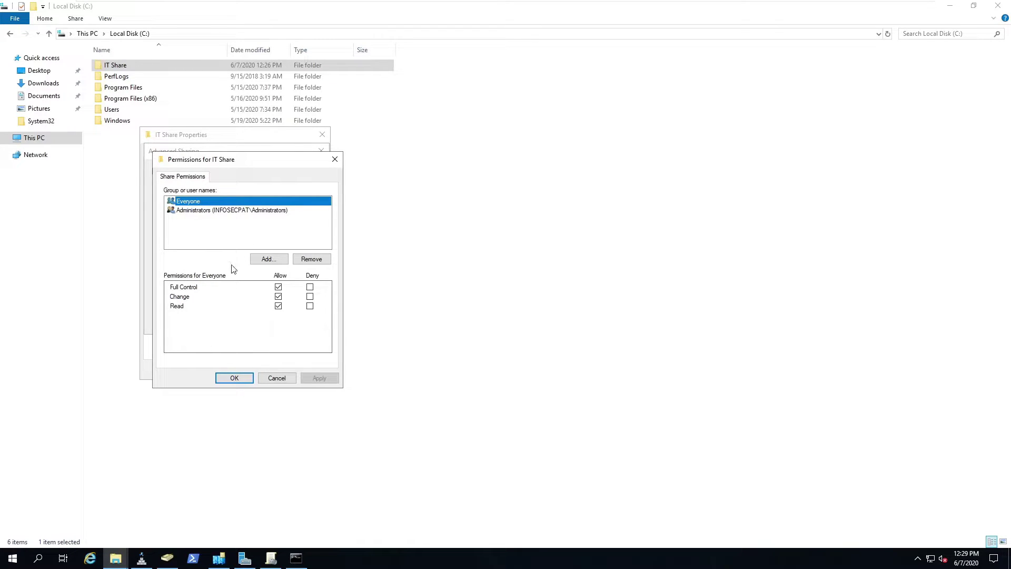
click(268, 259)
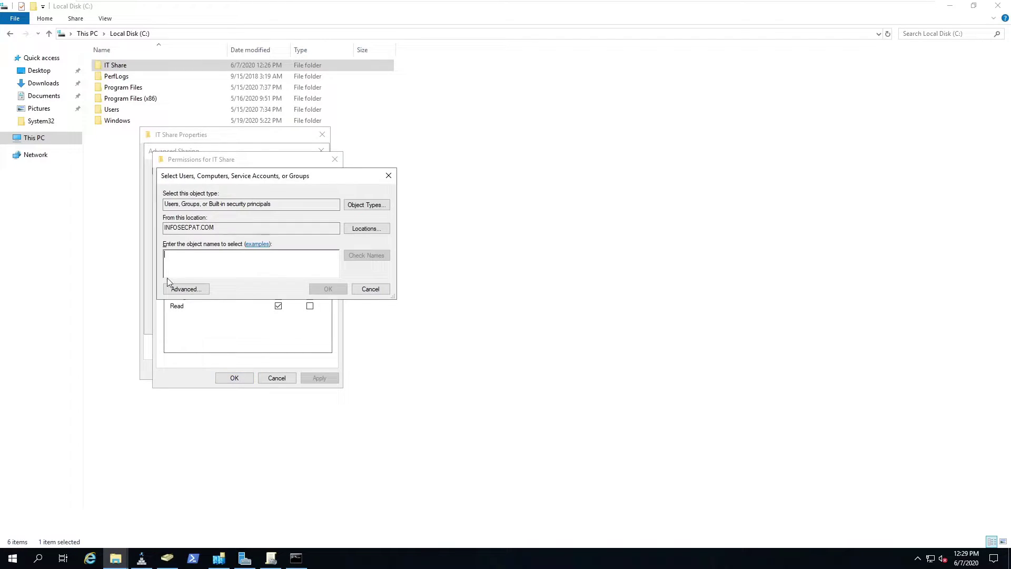
click(206, 291)
click(406, 291)
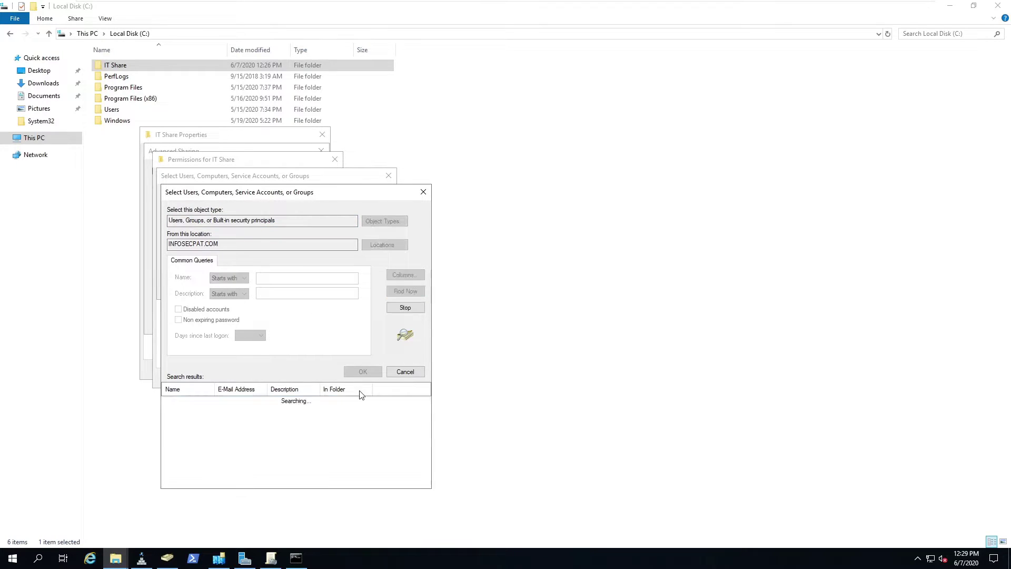
scroll(215, 436, down, 12)
click(253, 427)
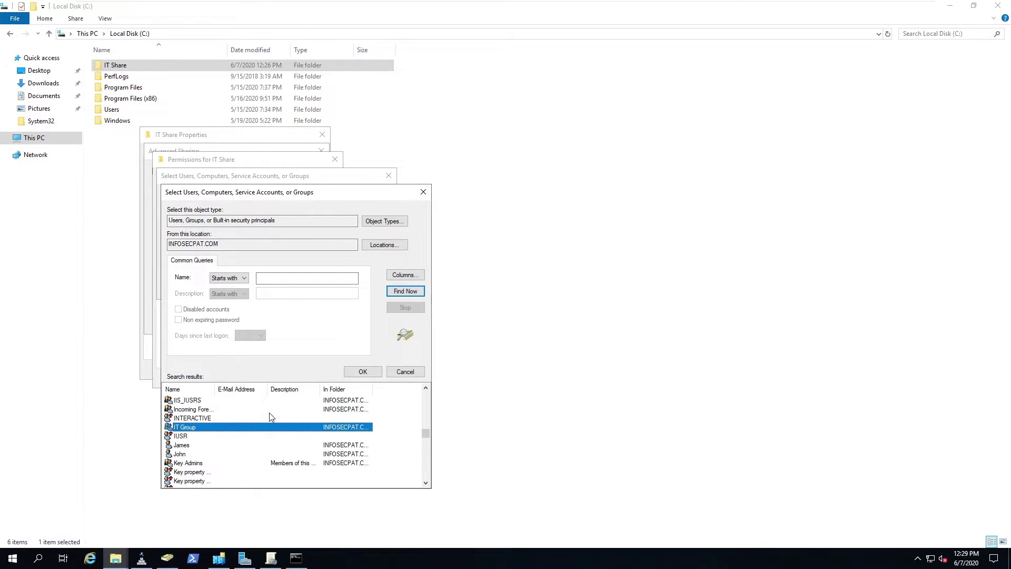
click(363, 371)
click(315, 290)
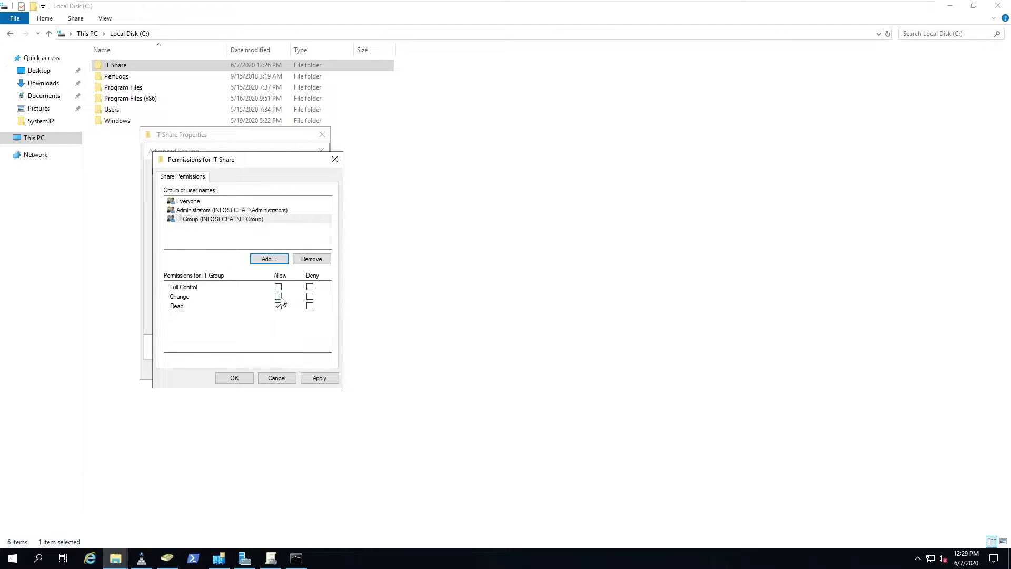
Allow IT Group Full Control, Change and Read, then apply and save the share permissions
click(278, 297)
click(278, 287)
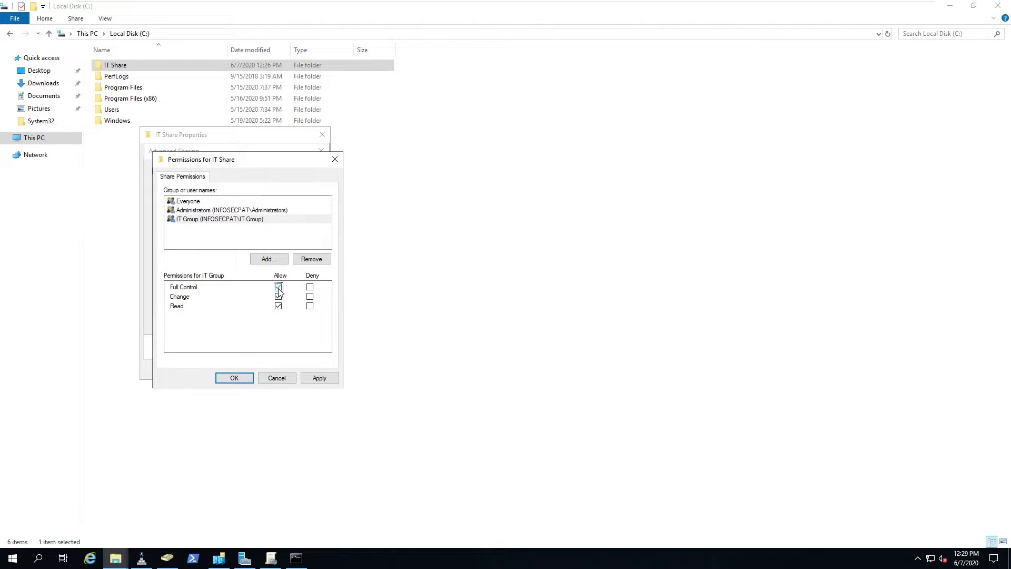
click(319, 379)
click(241, 380)
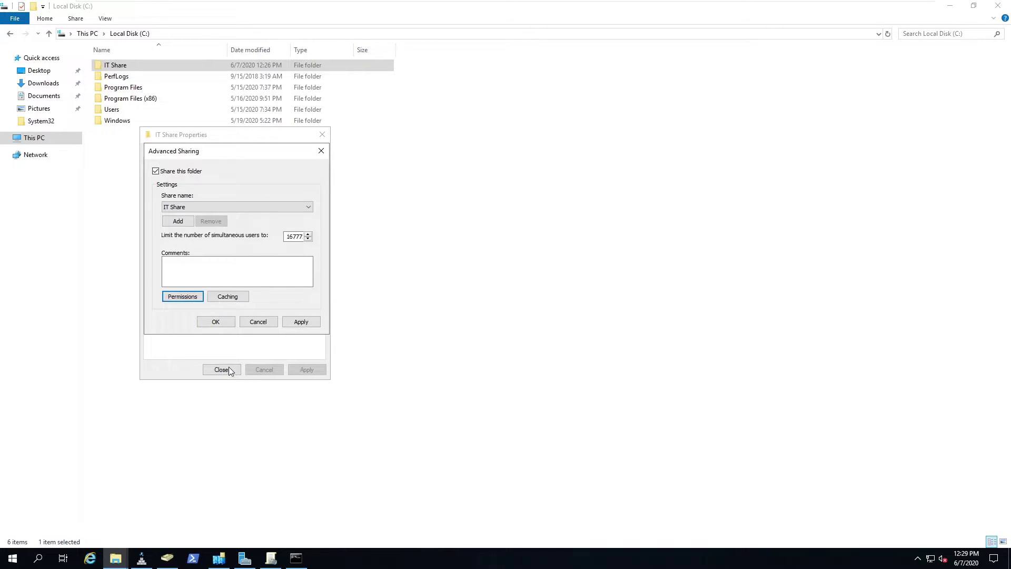
click(216, 322)
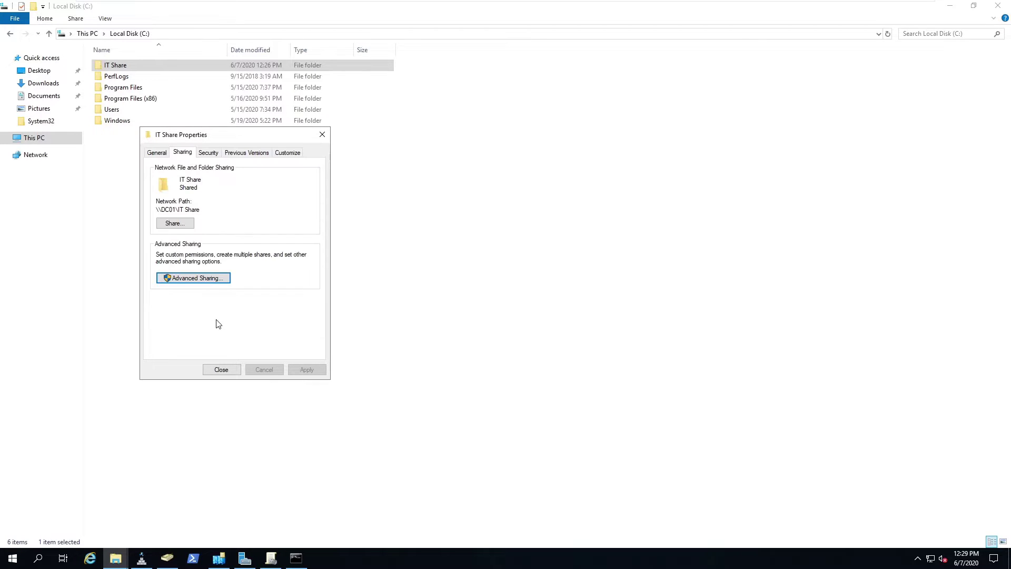
Check IT Group's permissions on the Security tab, then close IT Share Properties
click(211, 154)
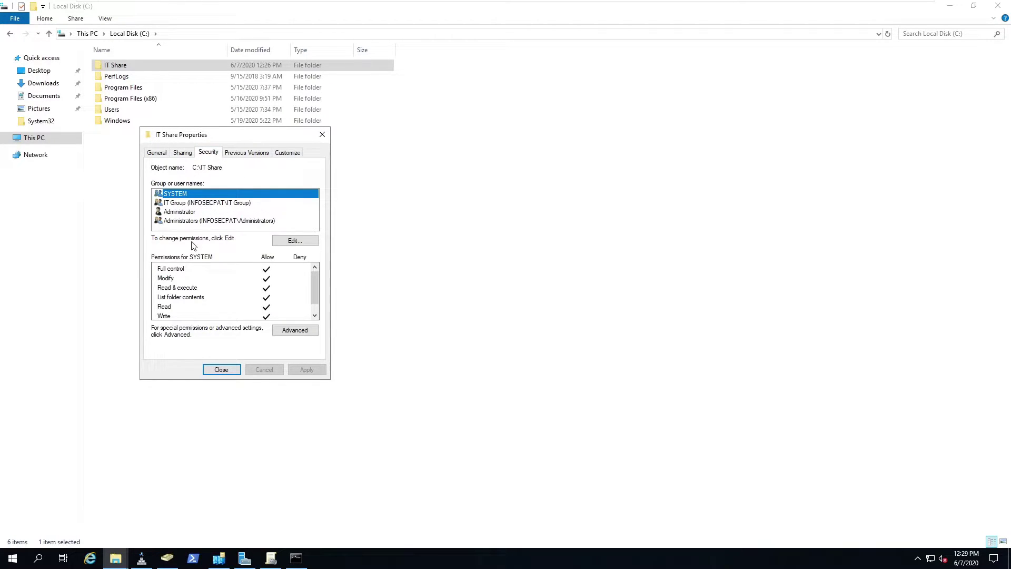
click(205, 203)
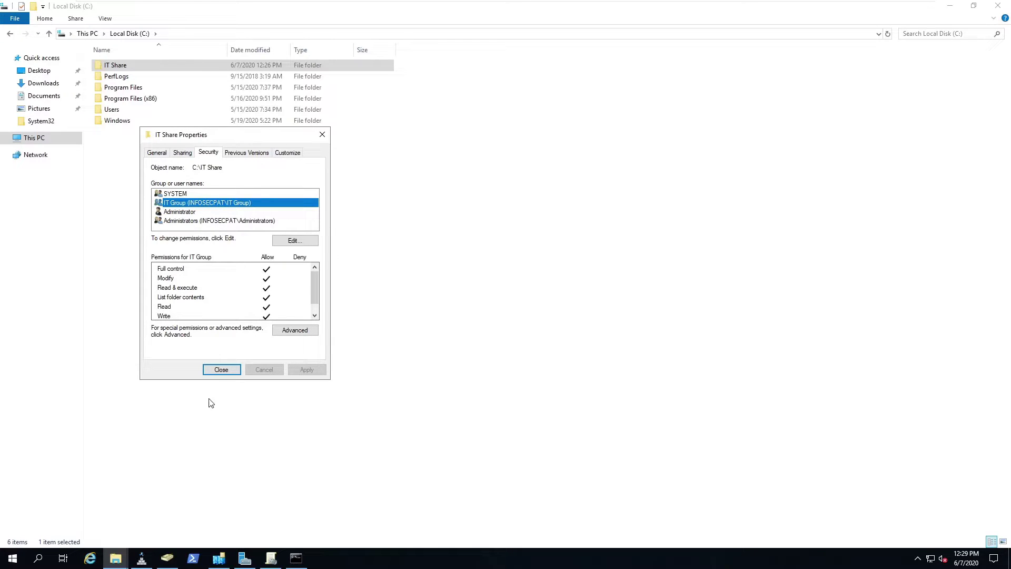
click(219, 370)
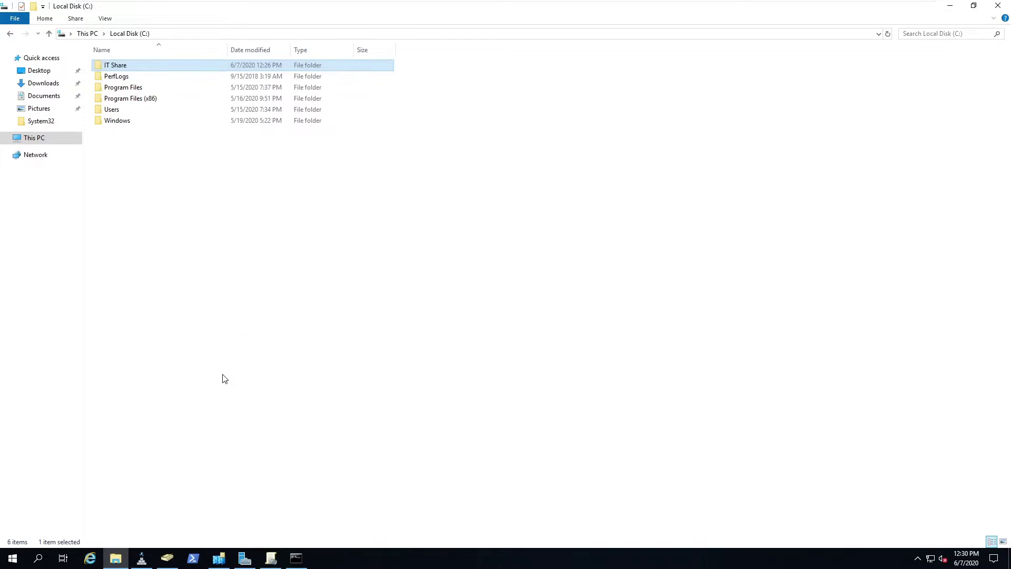
click(190, 232)
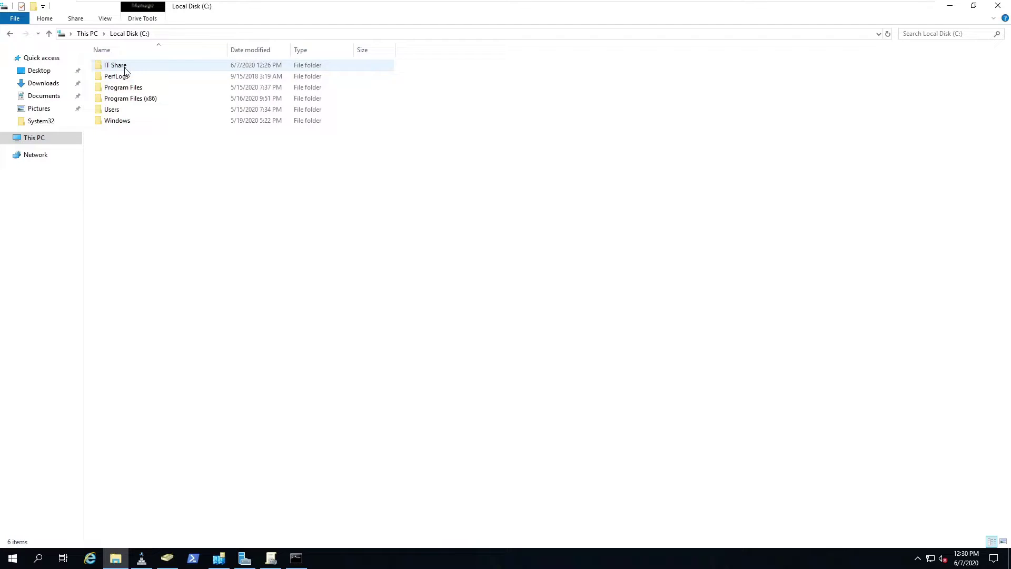
Rerun net share, highlight the C:\IT Share entry, and switch to the Windows 10 VM
click(296, 558)
click(255, 368)
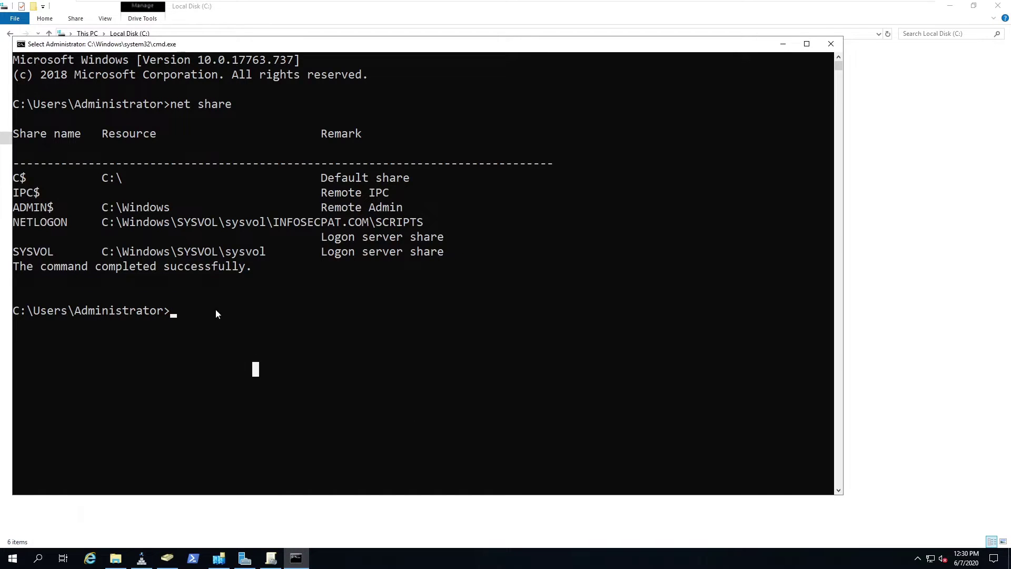
drag(515, 270, 4, 181)
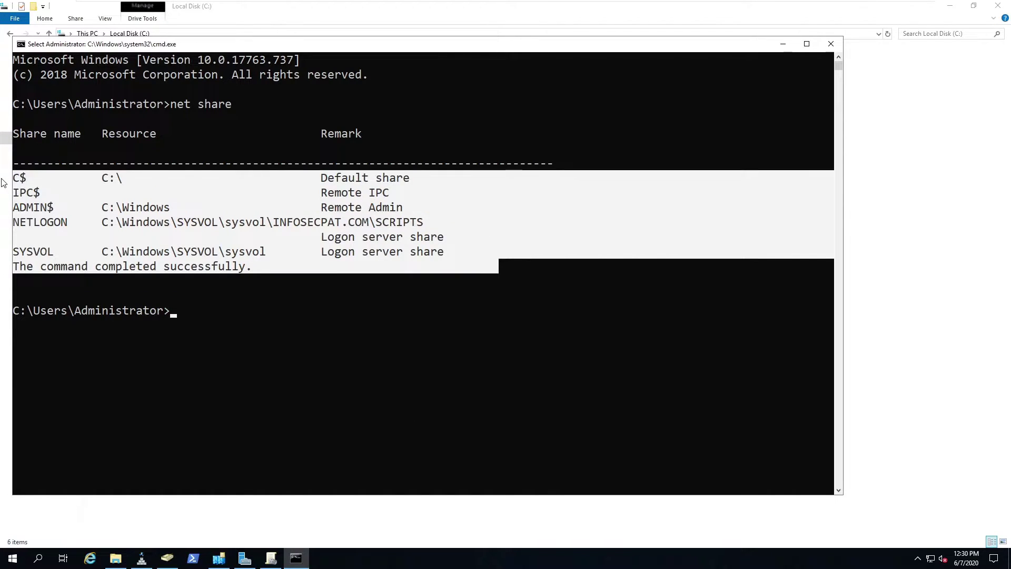
click(363, 352)
text(net share)
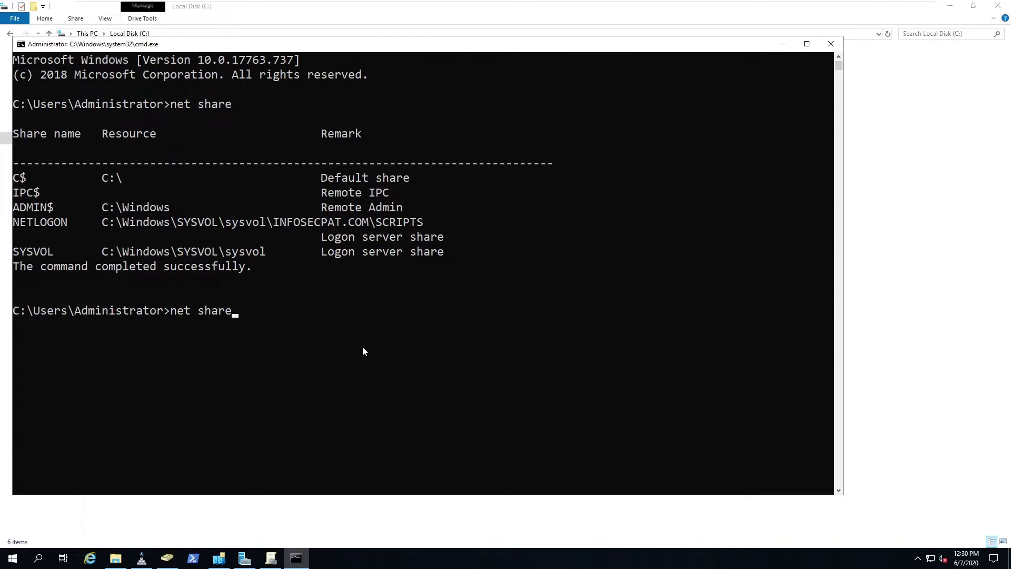
key(Return)
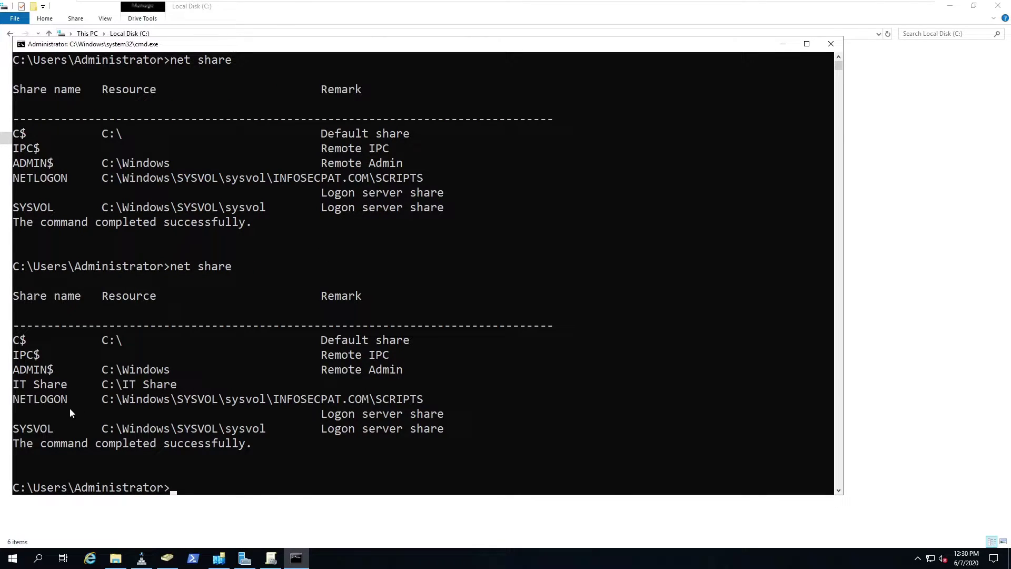
drag(80, 387, 208, 387)
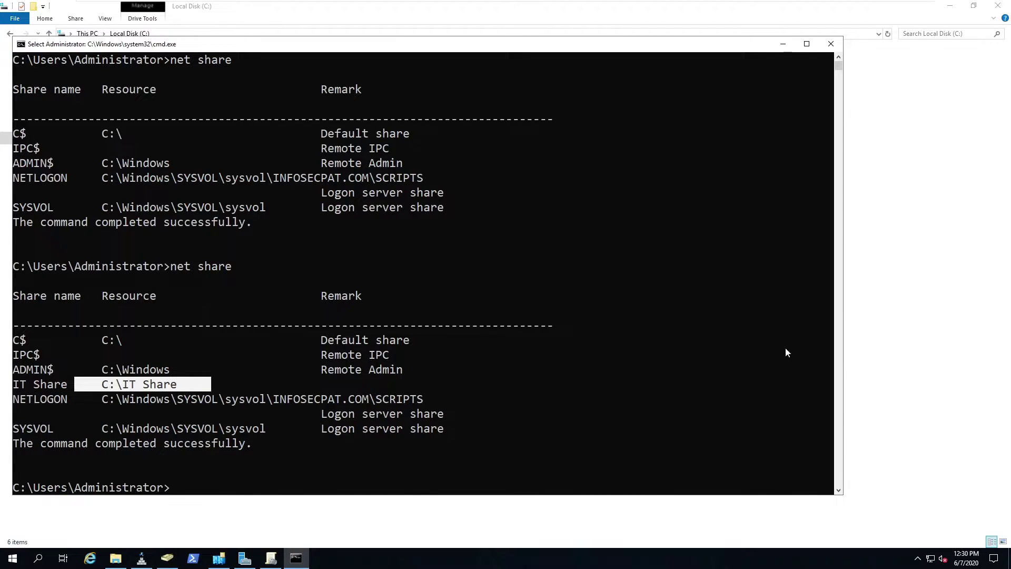
click(532, 8)
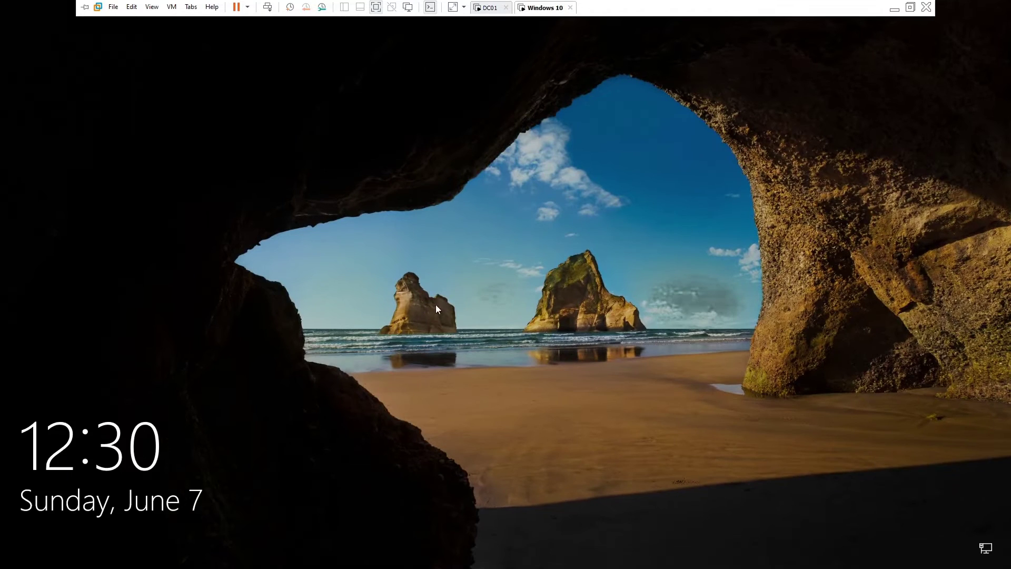
Sign in to the Windows 10 VM with the account password
click(435, 305)
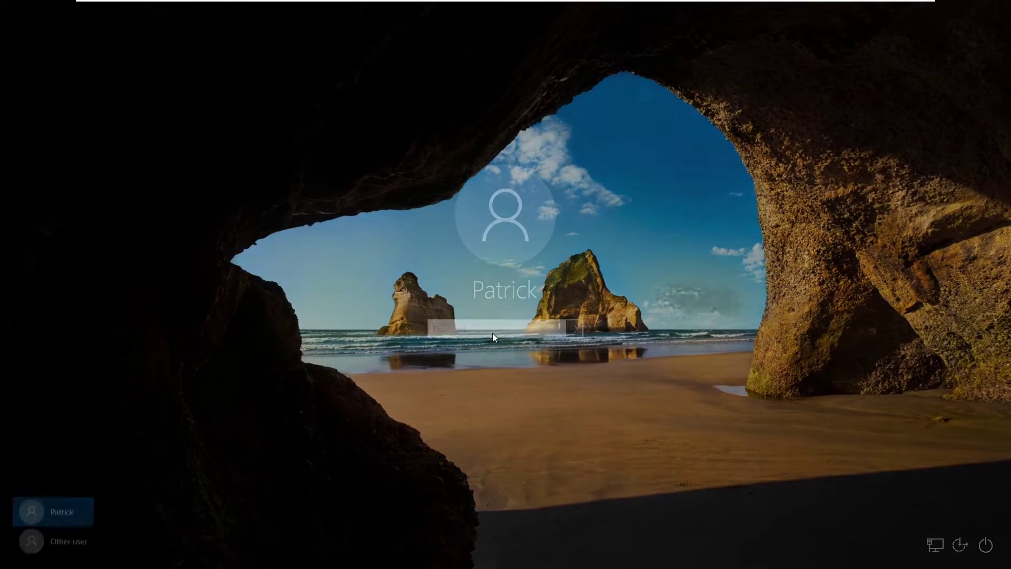
text(P)
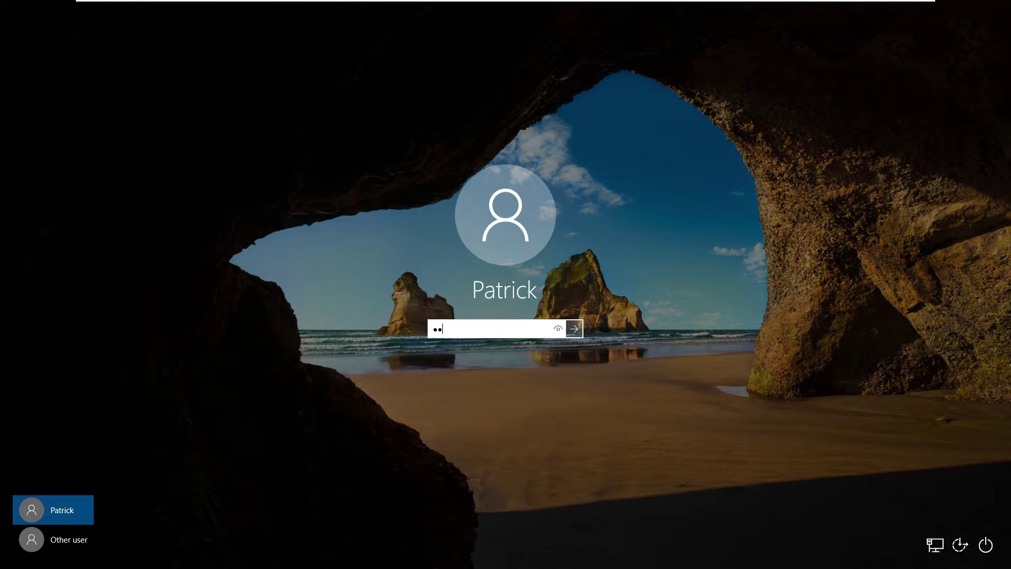
key(Return)
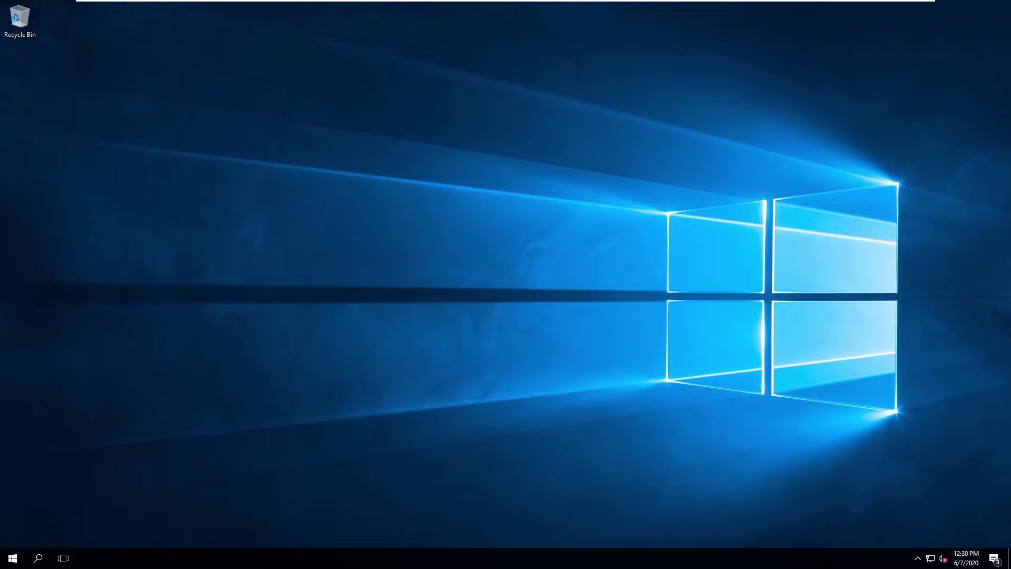
Launch File Explorer from the Start button's quick-link menu
click(14, 559)
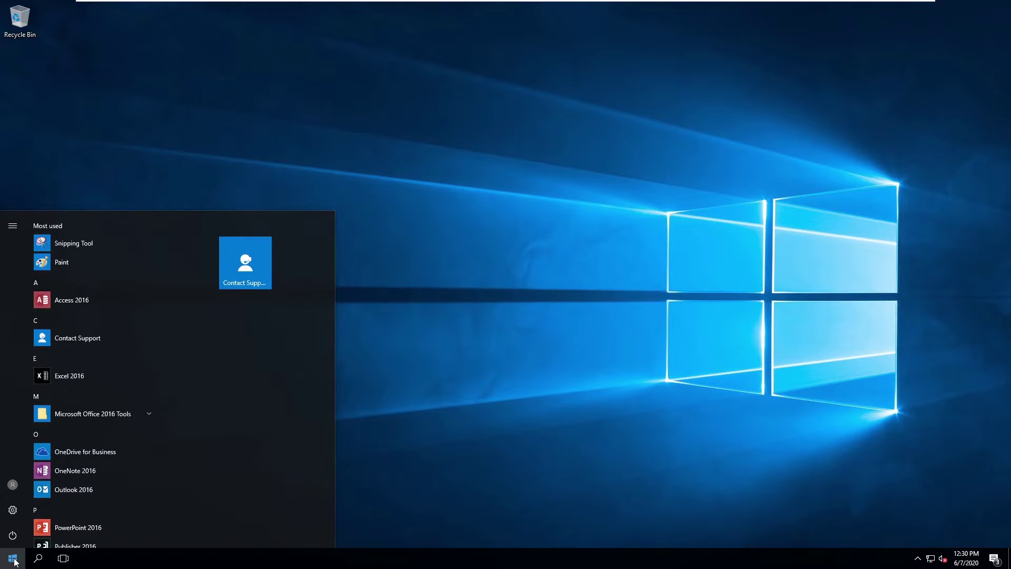
right_click(14, 559)
click(46, 475)
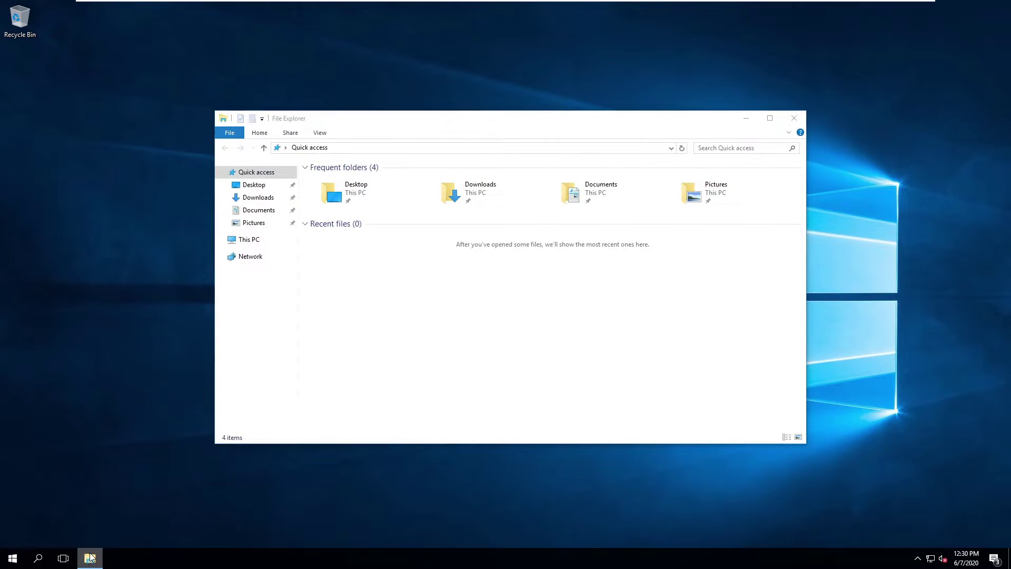
right_click(91, 556)
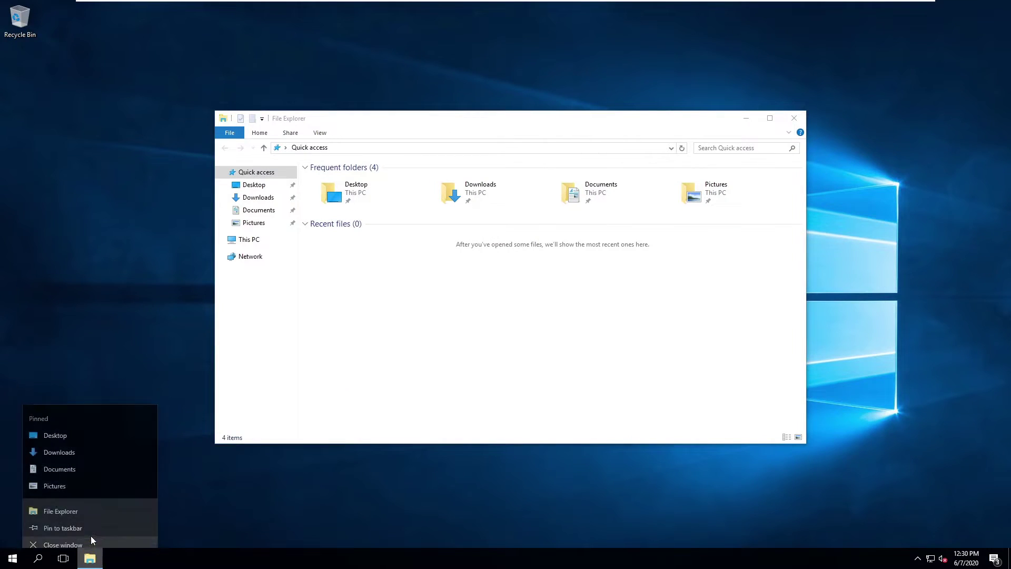
Pin File Explorer to the taskbar and map drive P: to \\DC01\IT Share from This PC
click(83, 515)
click(249, 239)
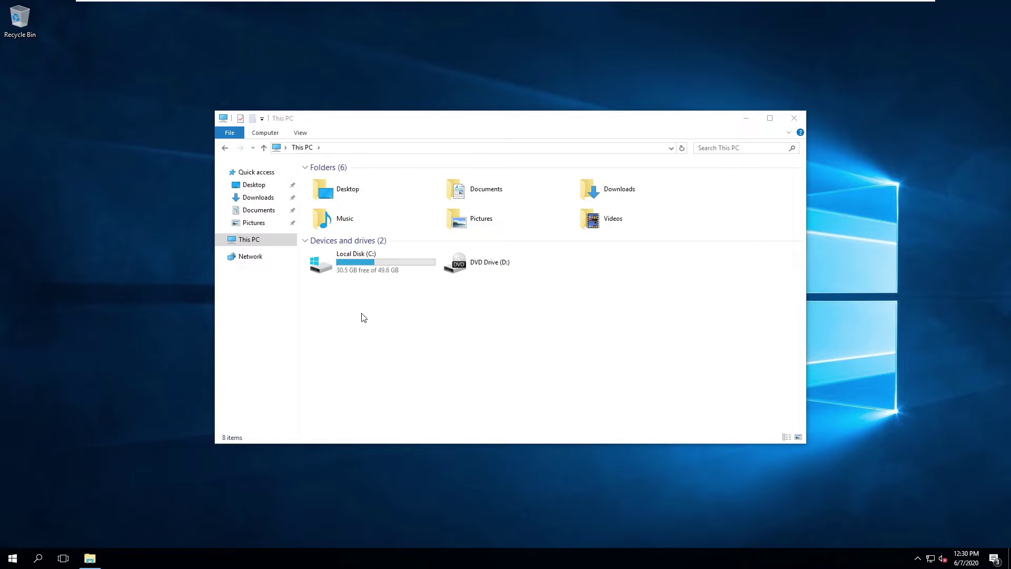
right_click(251, 242)
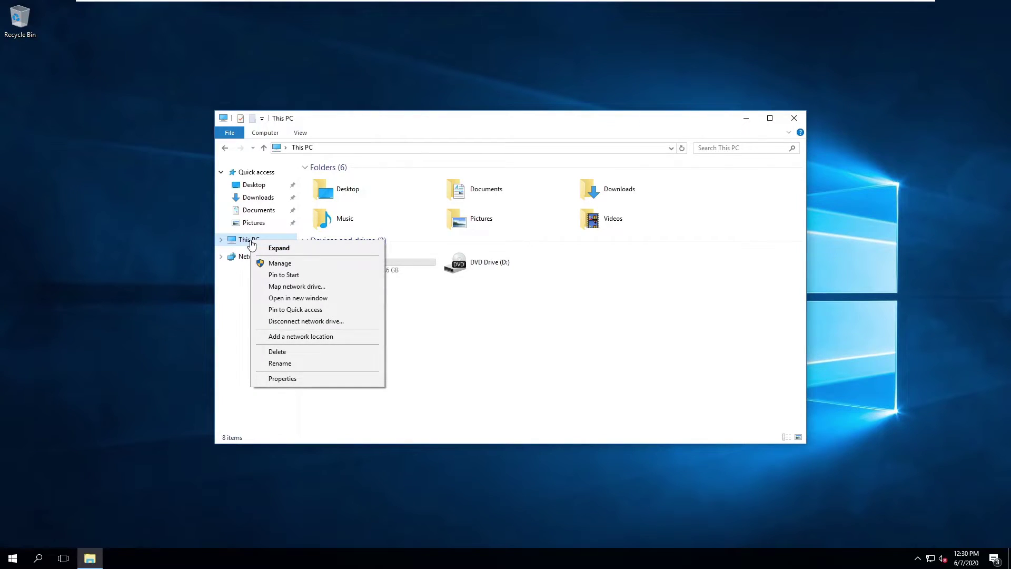
click(300, 286)
click(472, 245)
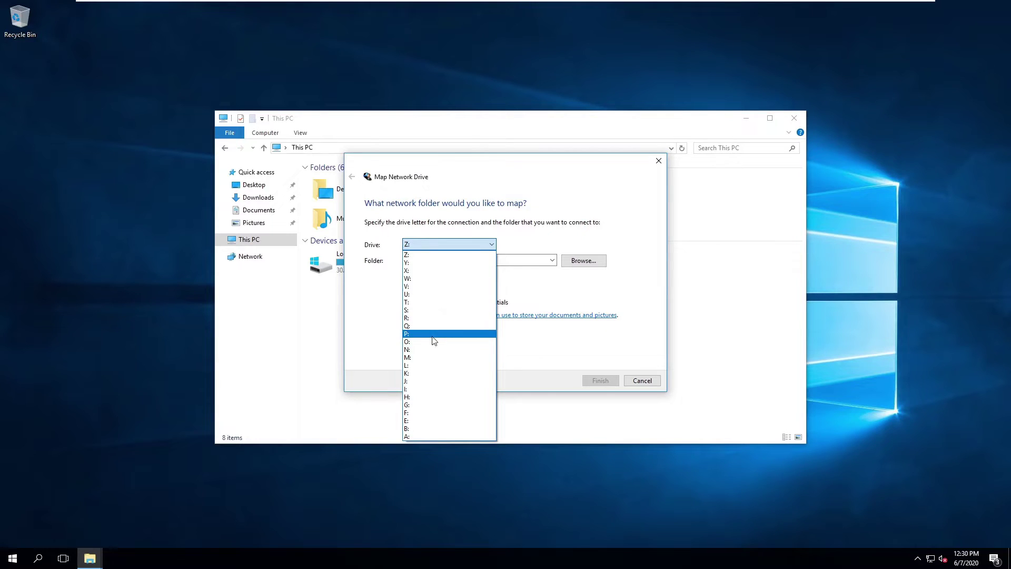
click(433, 333)
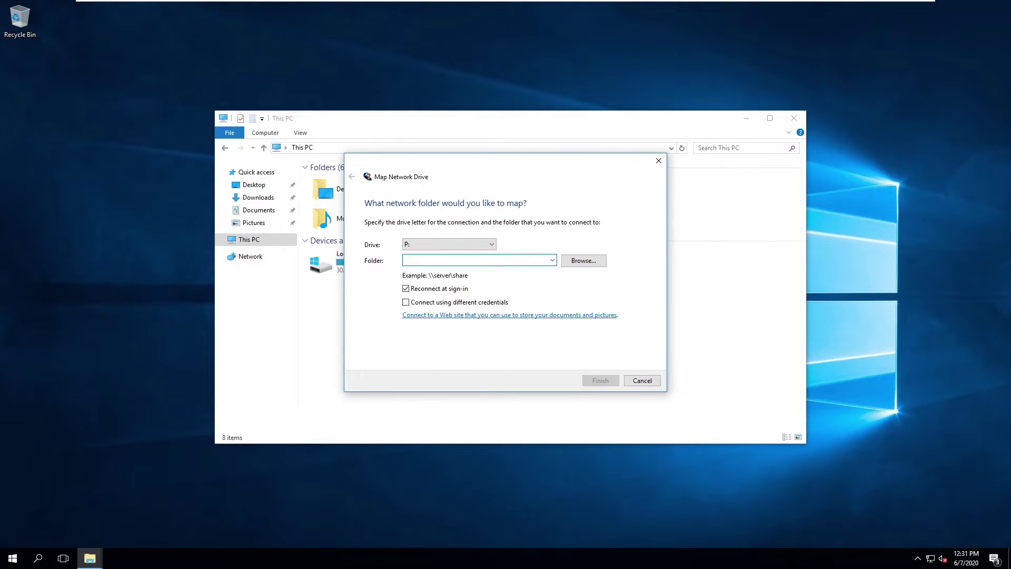
text(\\DC01\IT Share)
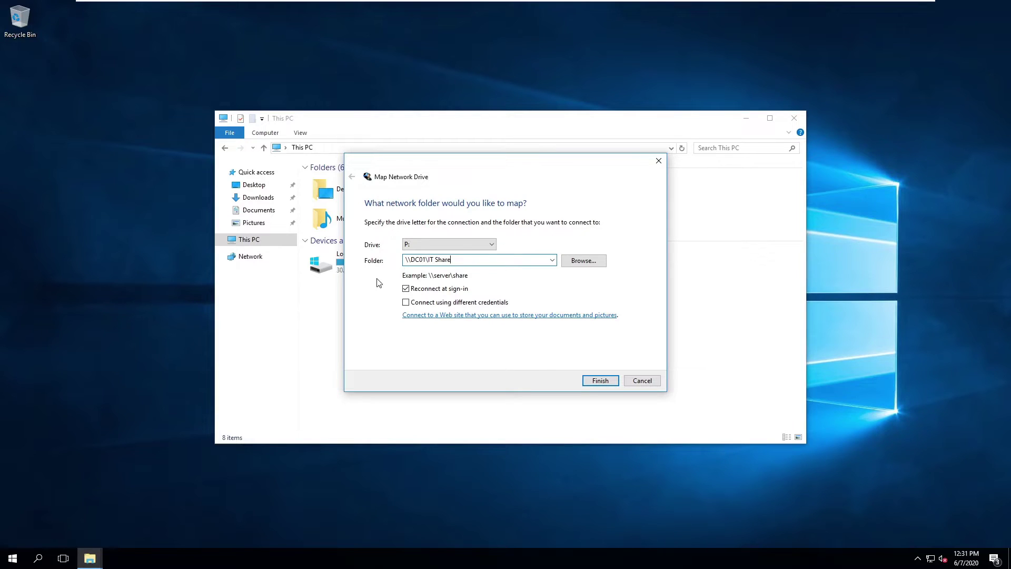
click(589, 380)
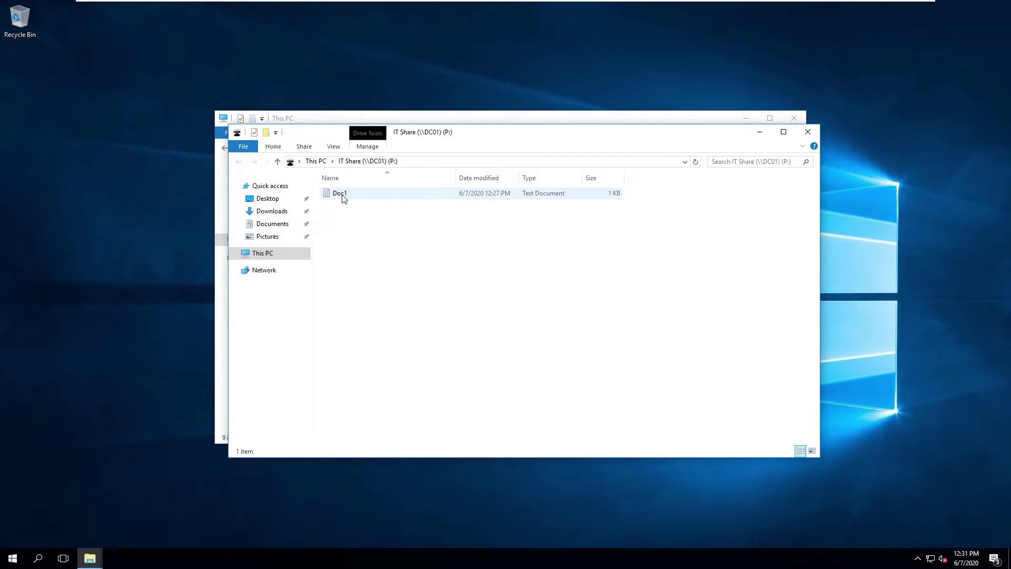
Create a new empty text document named Doc2 on the mapped P: drive
key(alt+d)
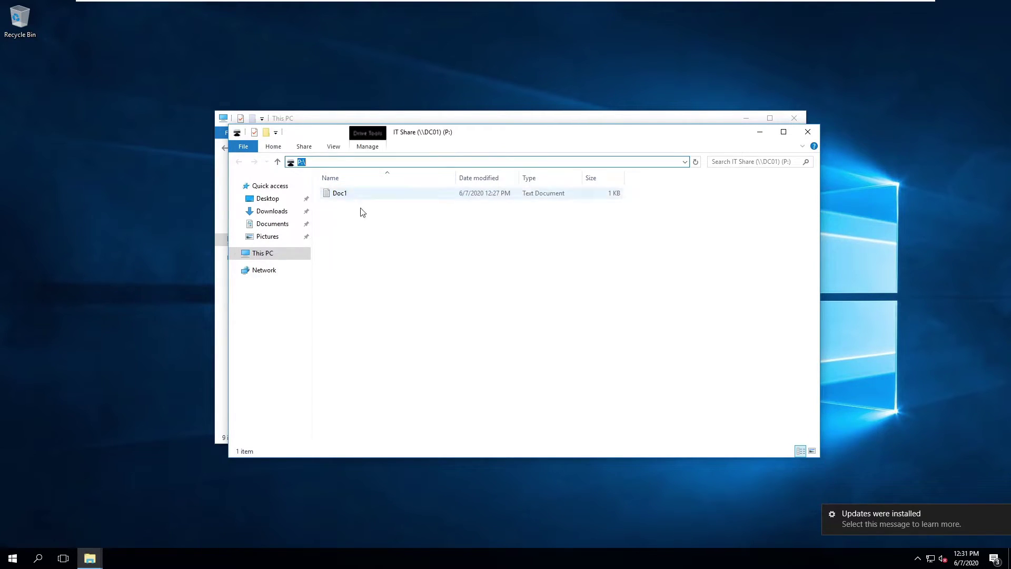
right_click(361, 262)
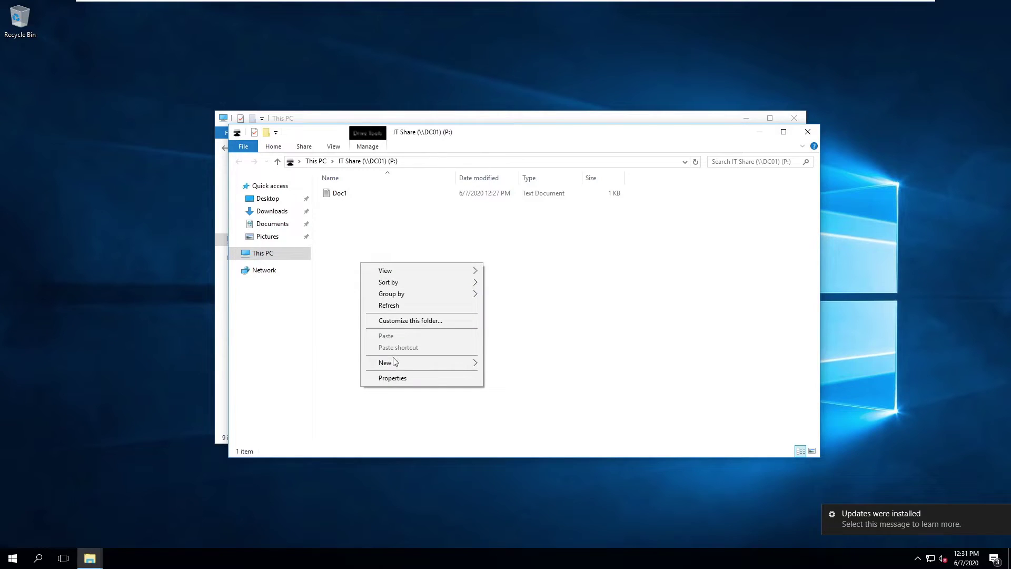
mouse_move(479, 362)
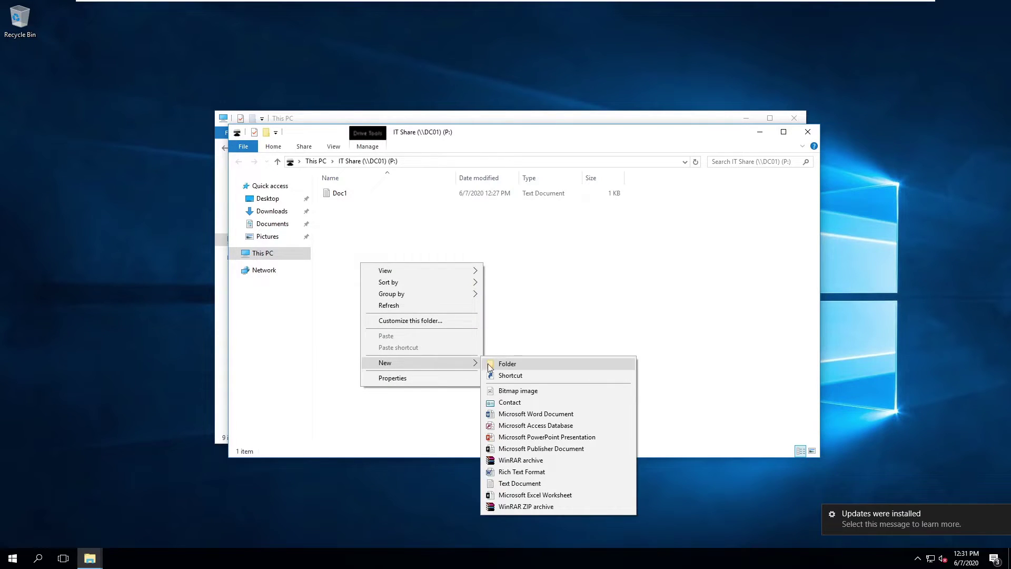
click(513, 483)
text(Doc)
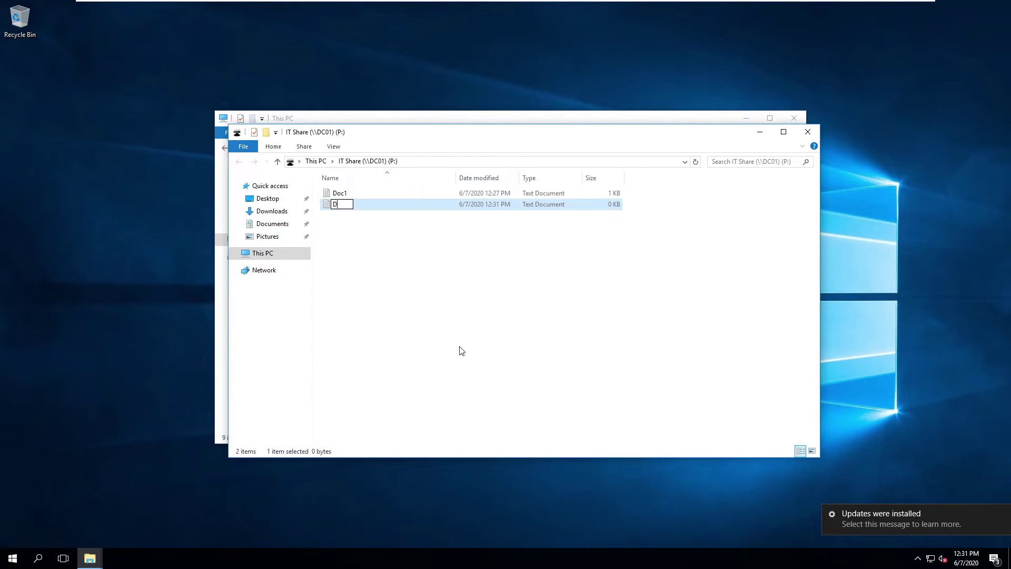
key(Return)
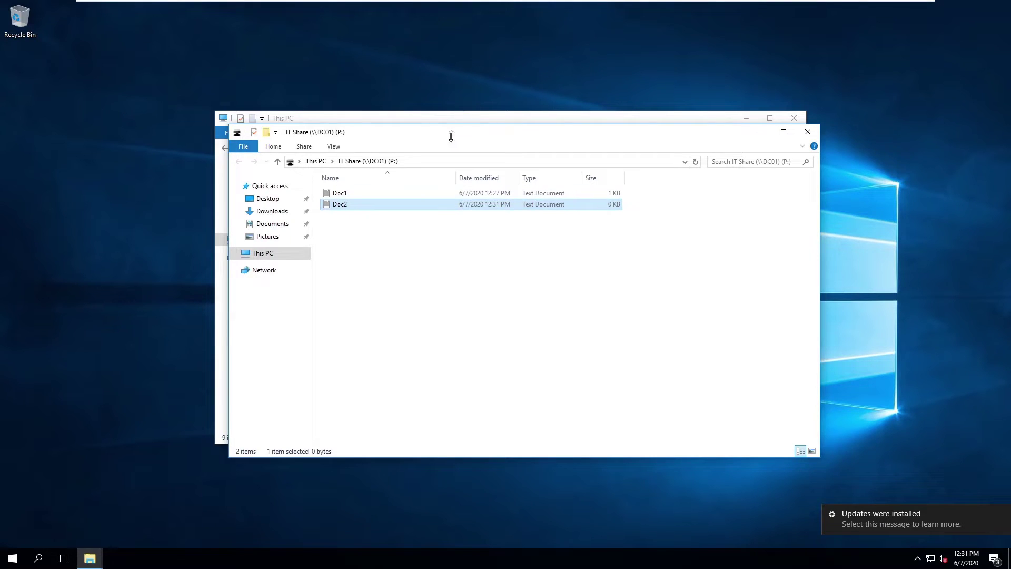
Clear the file selection and switch to the DC01 server virtual machine
click(401, 283)
mouse_move(729, 2)
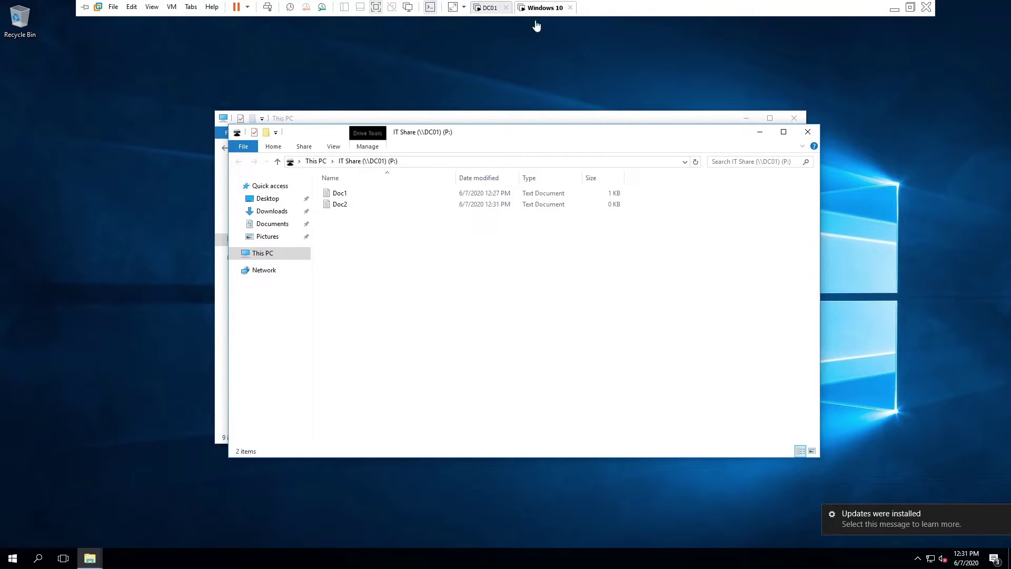
click(486, 12)
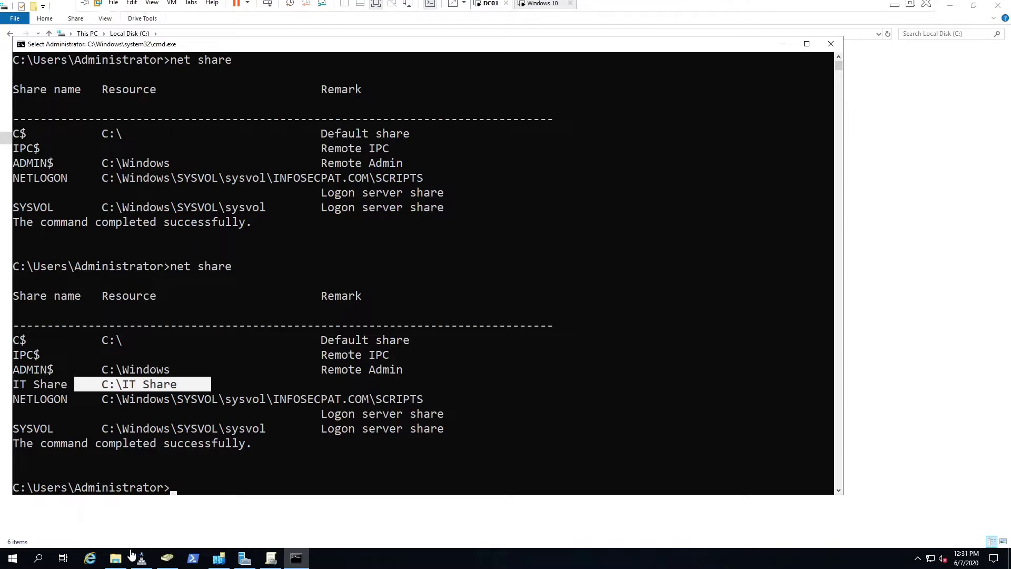
Open the server's IT Share folder to confirm Doc2 sits beside Doc1, then minimize Explorer and Command Prompt
click(116, 559)
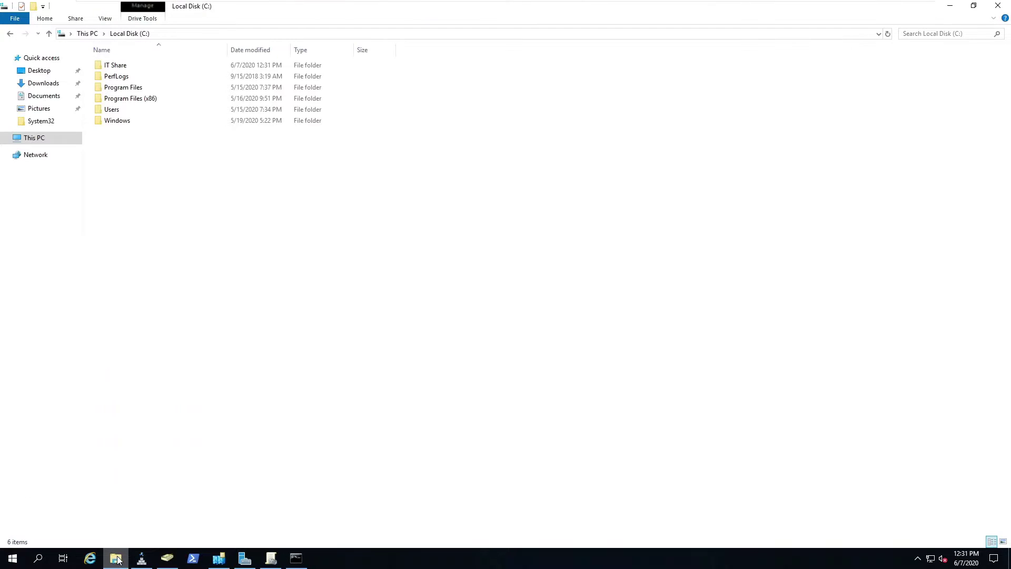
click(131, 65)
double_click(131, 65)
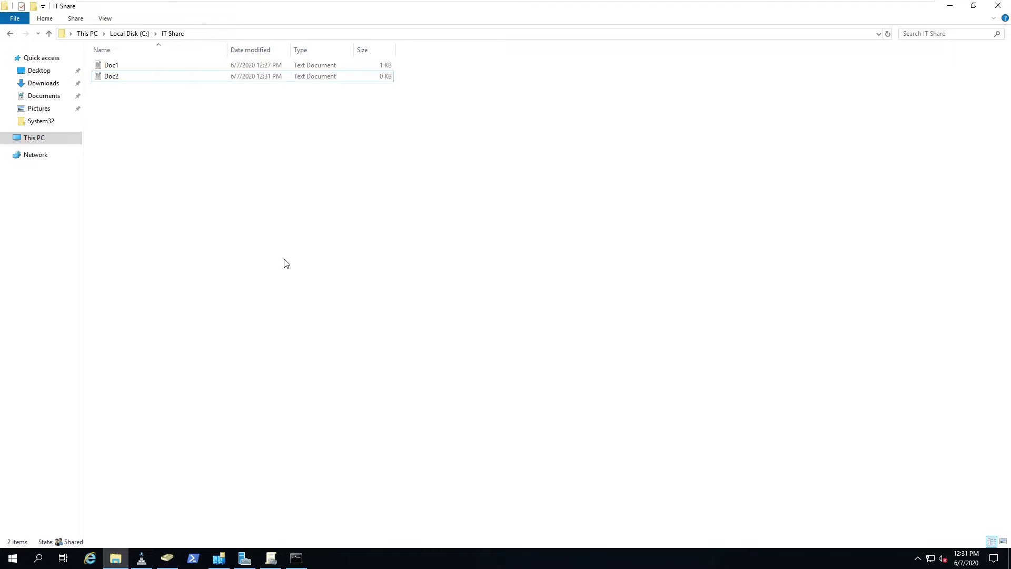
click(949, 5)
click(779, 49)
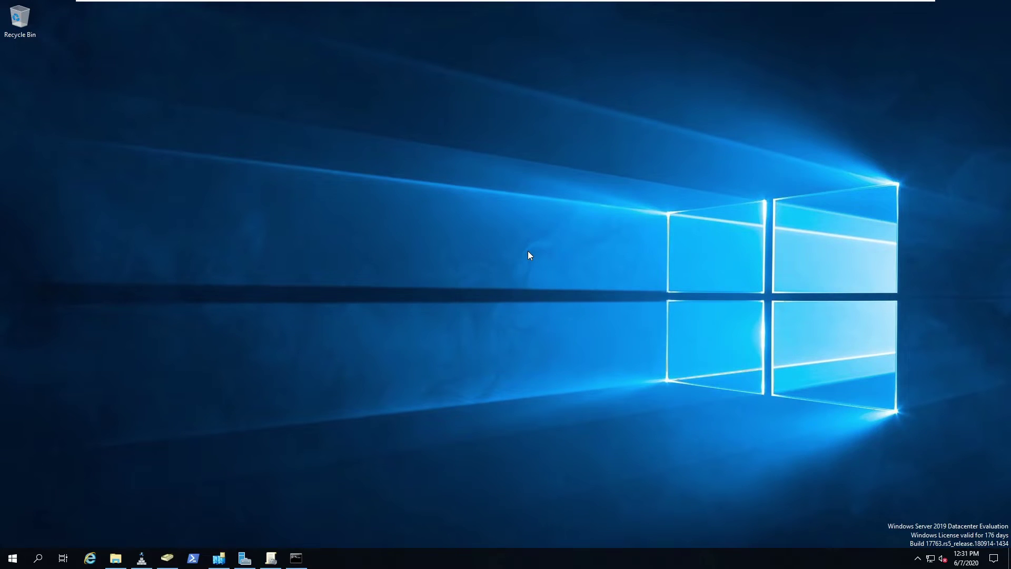
On the Windows 10 client, disconnect the mapped IT Share (P:) drive, then return to DC01
click(533, 7)
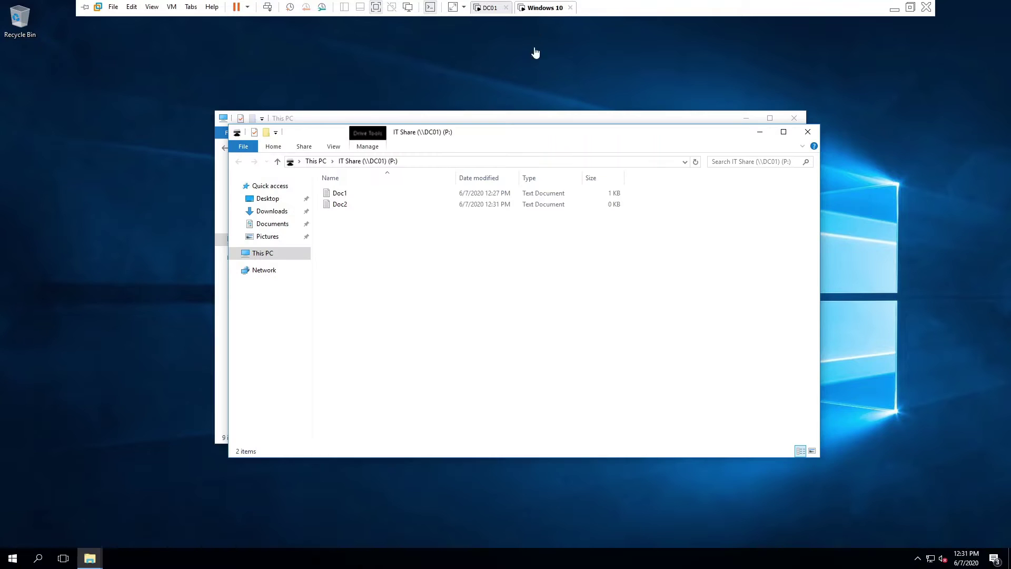
click(810, 138)
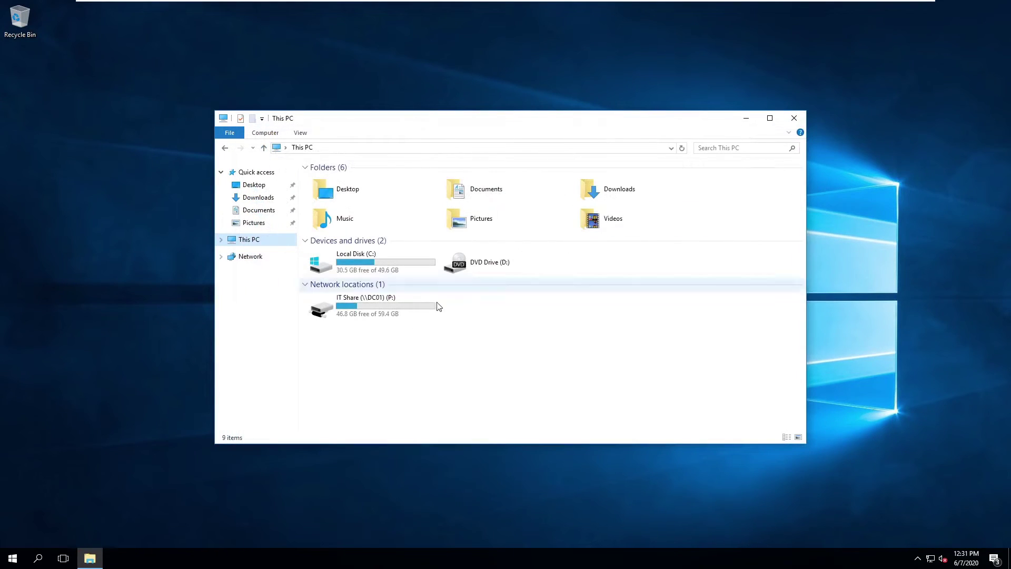
right_click(349, 308)
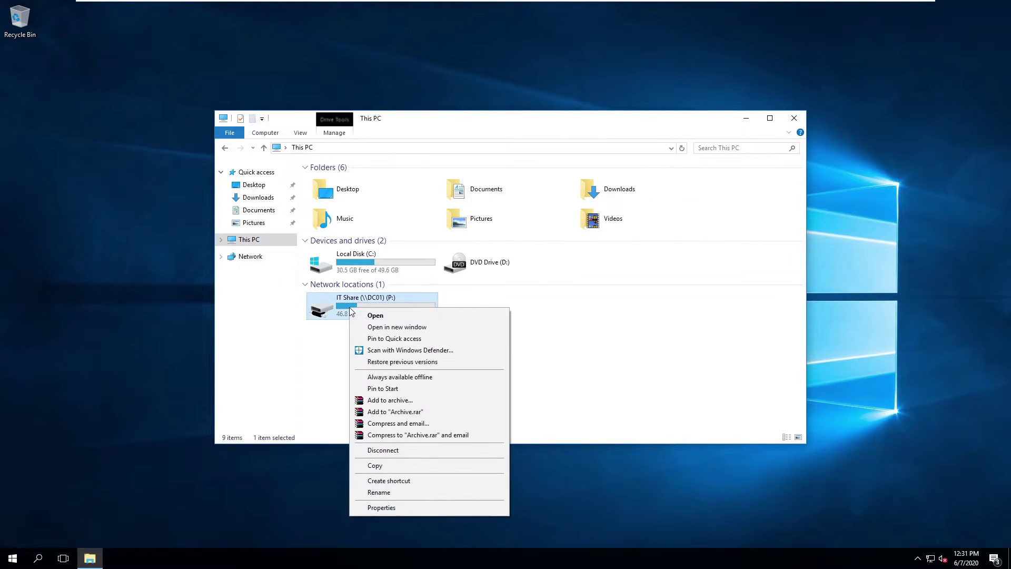
click(404, 451)
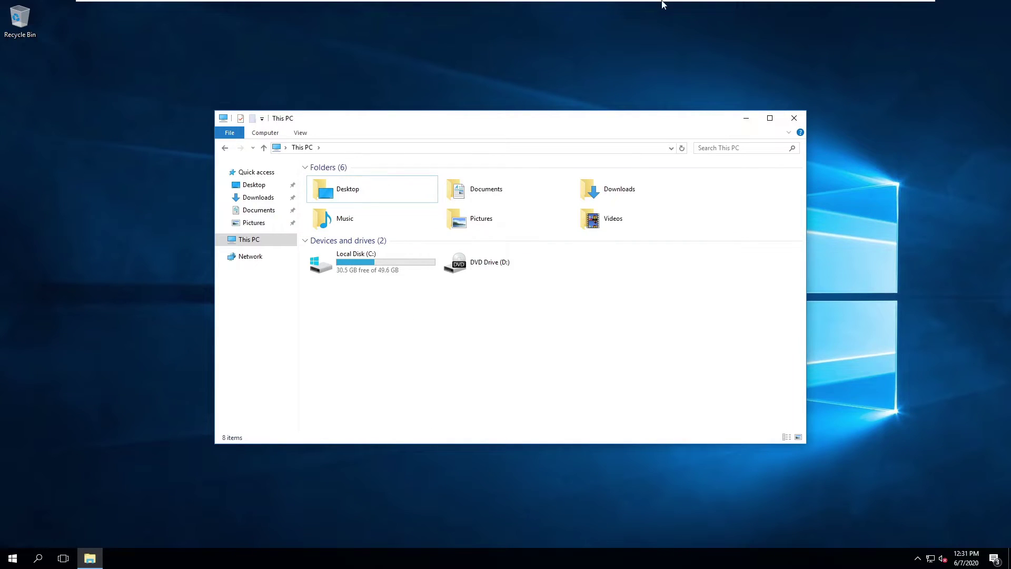
mouse_move(643, 4)
click(479, 7)
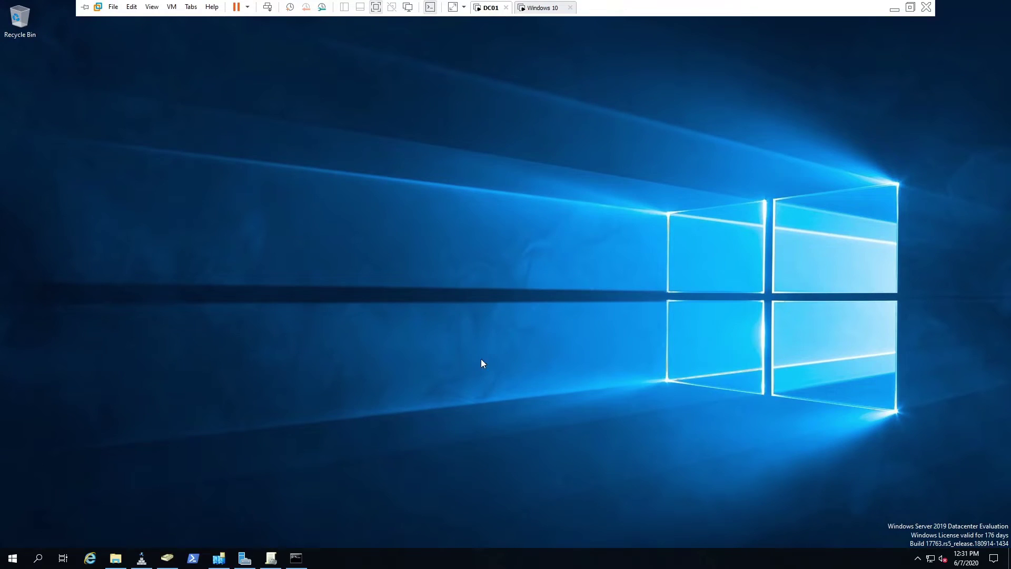
Expand IT in Group Policy Management, check New York Groups and IT Users in ADUC, then expand New York
click(270, 560)
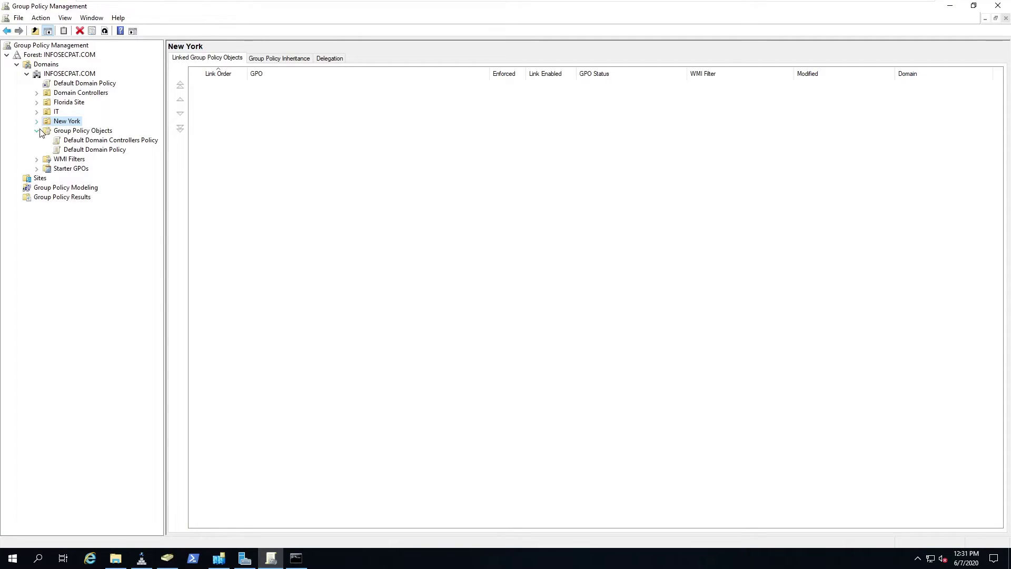
click(37, 111)
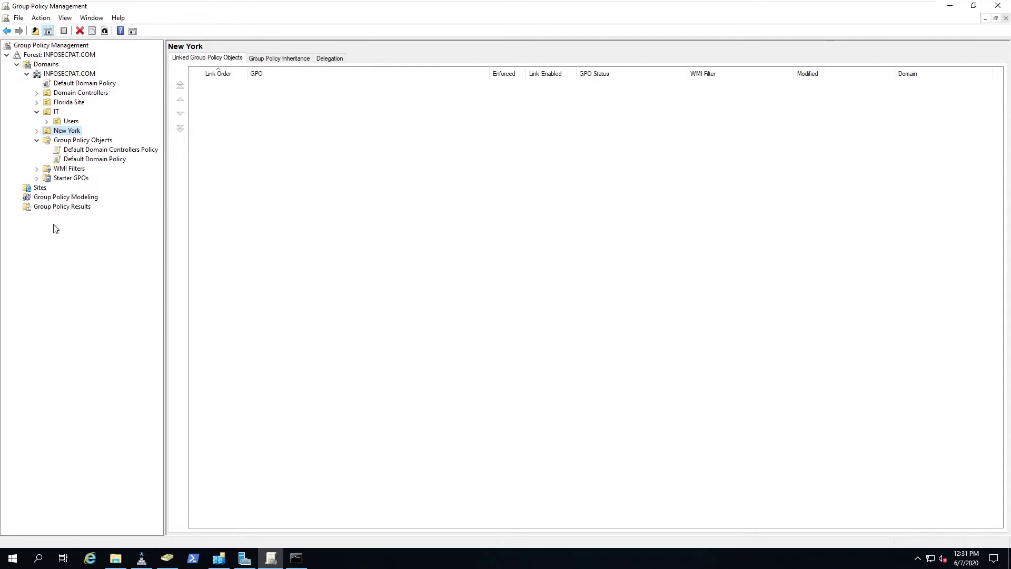
click(172, 560)
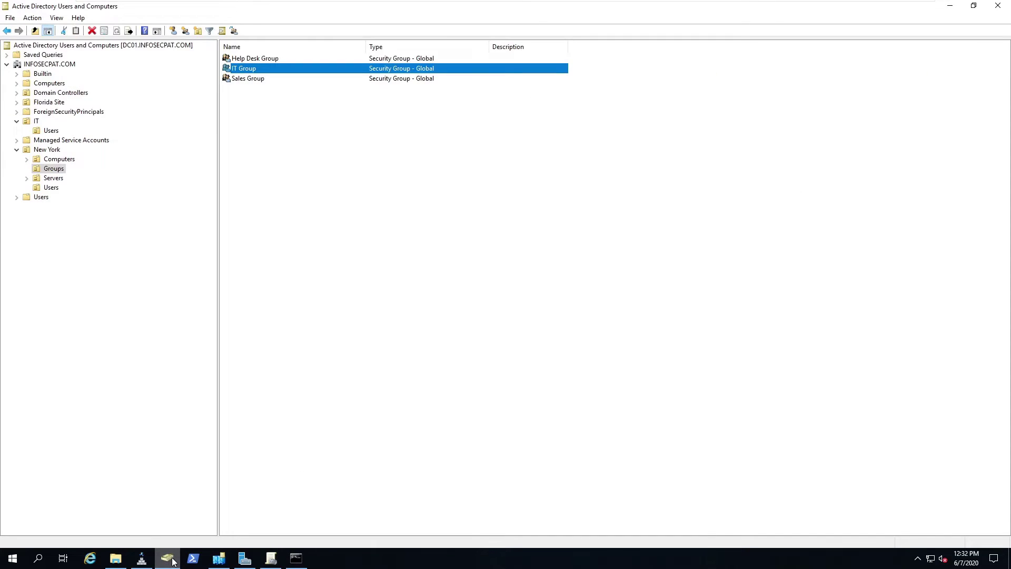
click(55, 170)
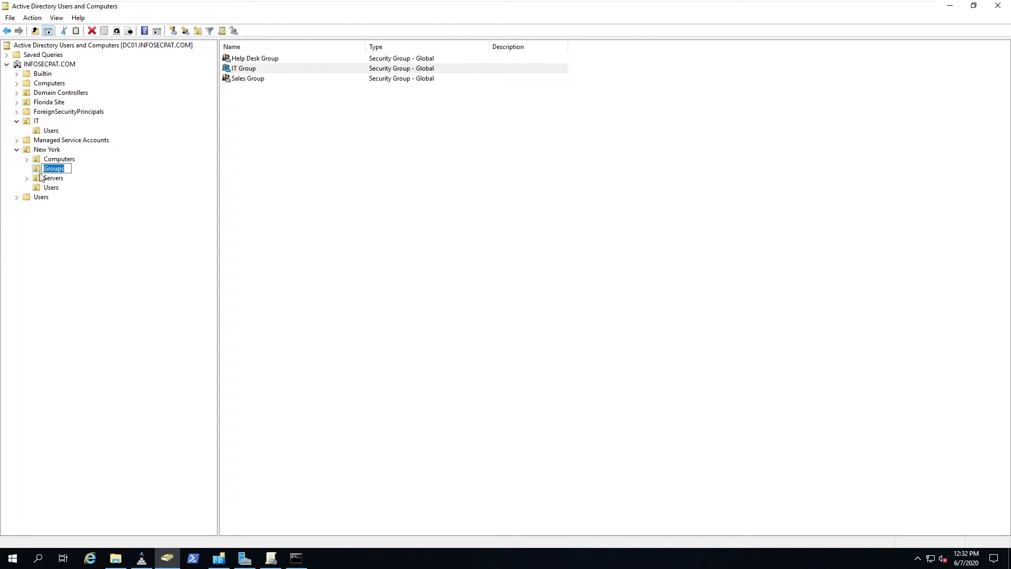
click(50, 132)
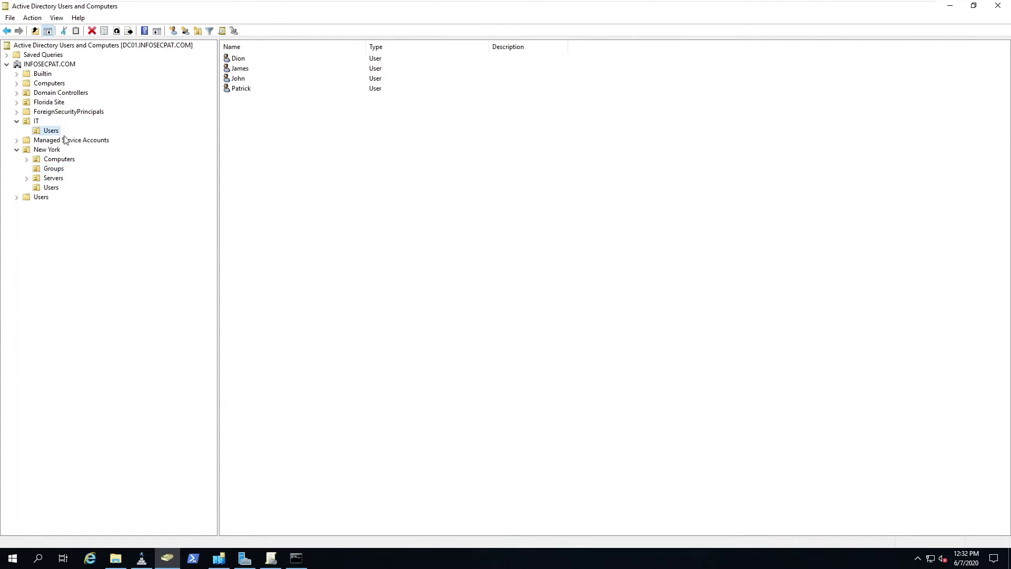
click(949, 7)
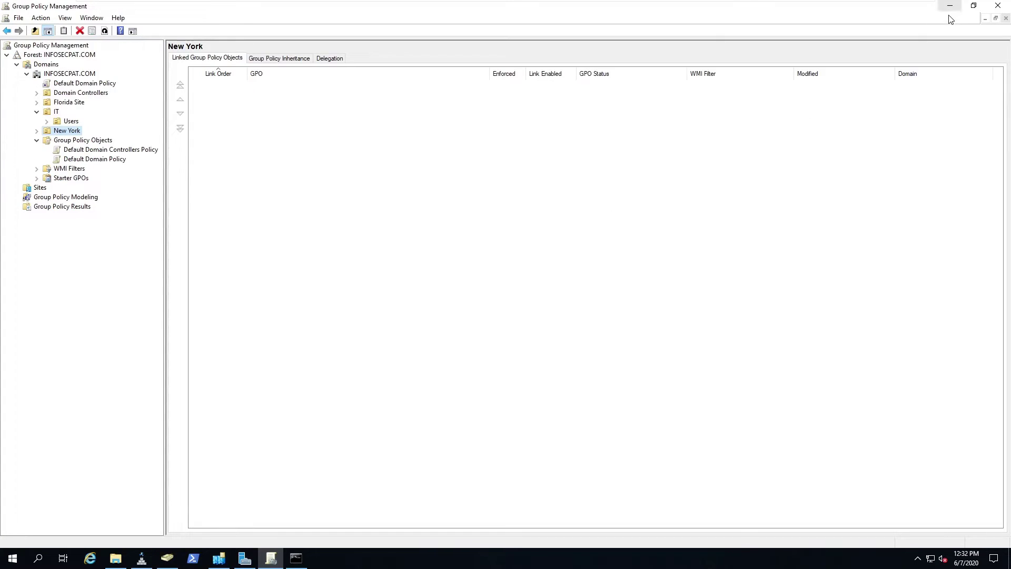
click(37, 131)
Create a GPO named 'Mapped Drives' linked to the New York Groups OU and select its link
click(66, 150)
right_click(76, 150)
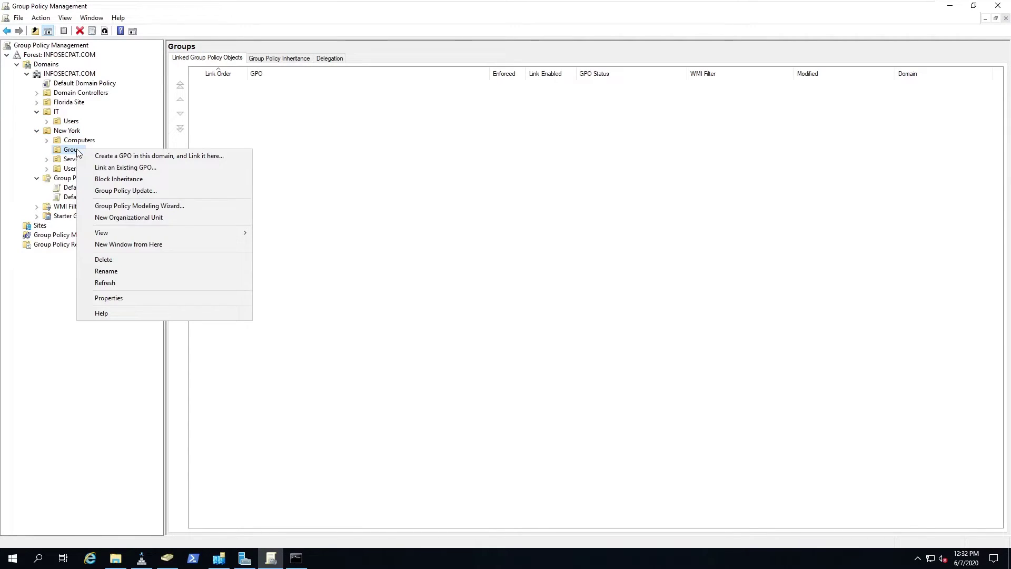
click(146, 157)
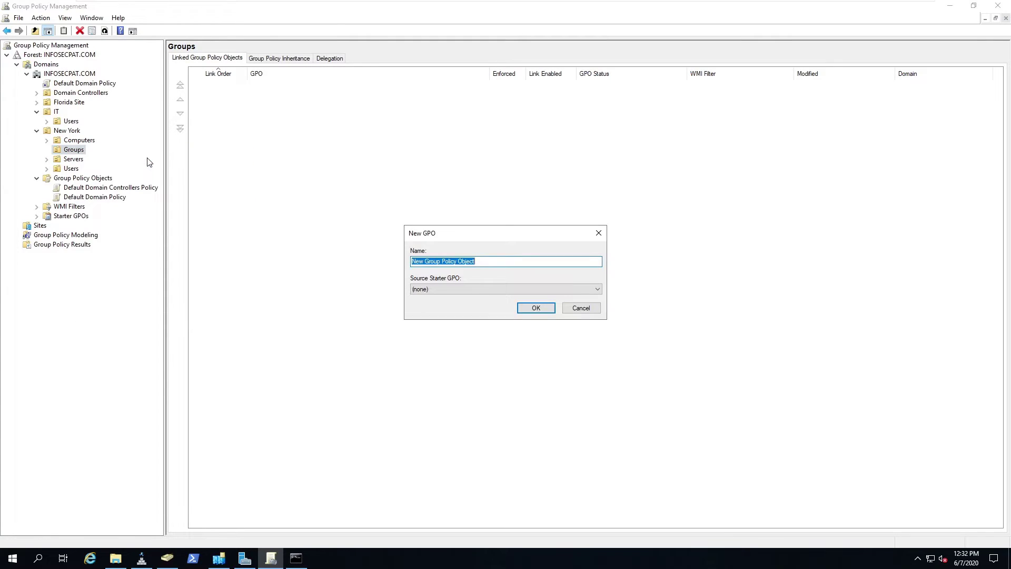
text(Mapped Drives)
key(Return)
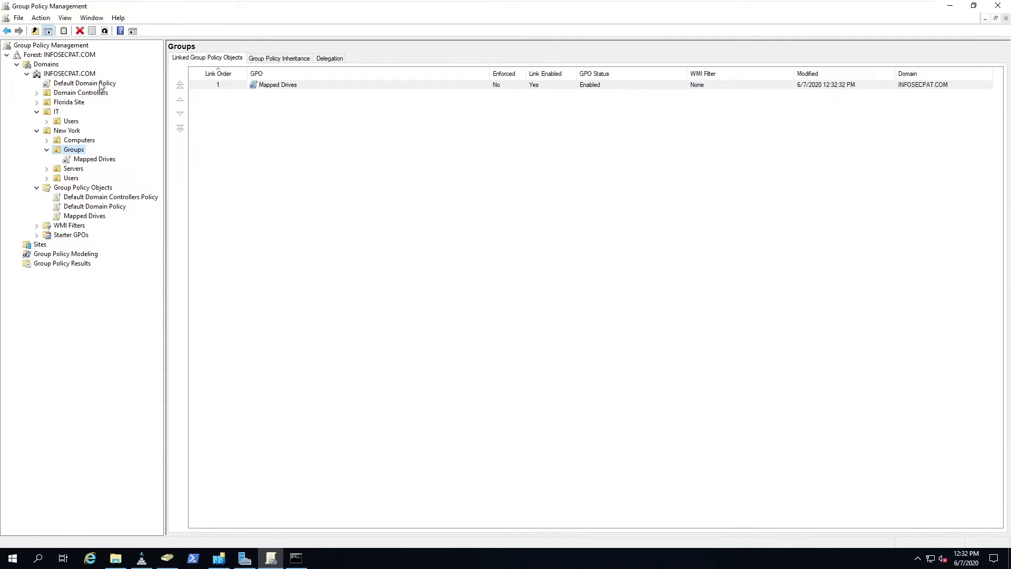
click(95, 158)
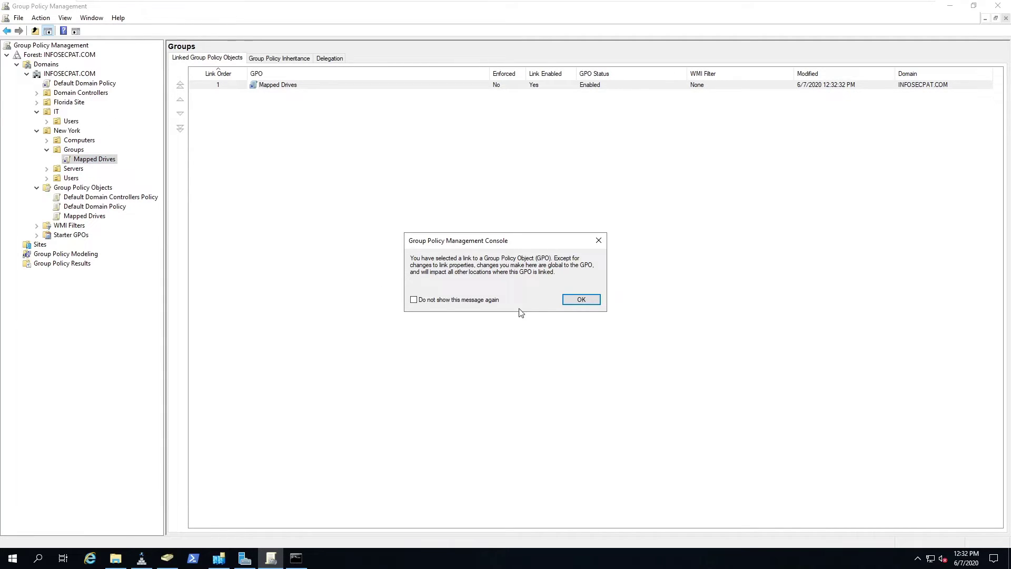
click(577, 303)
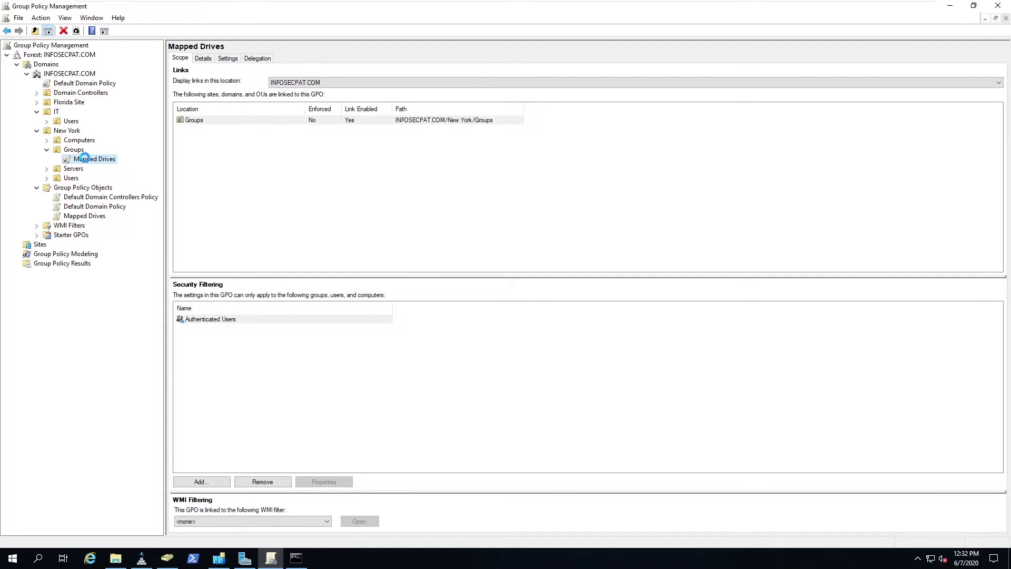
Open the Mapped Drives GPO in the Group Policy Management Editor
right_click(88, 162)
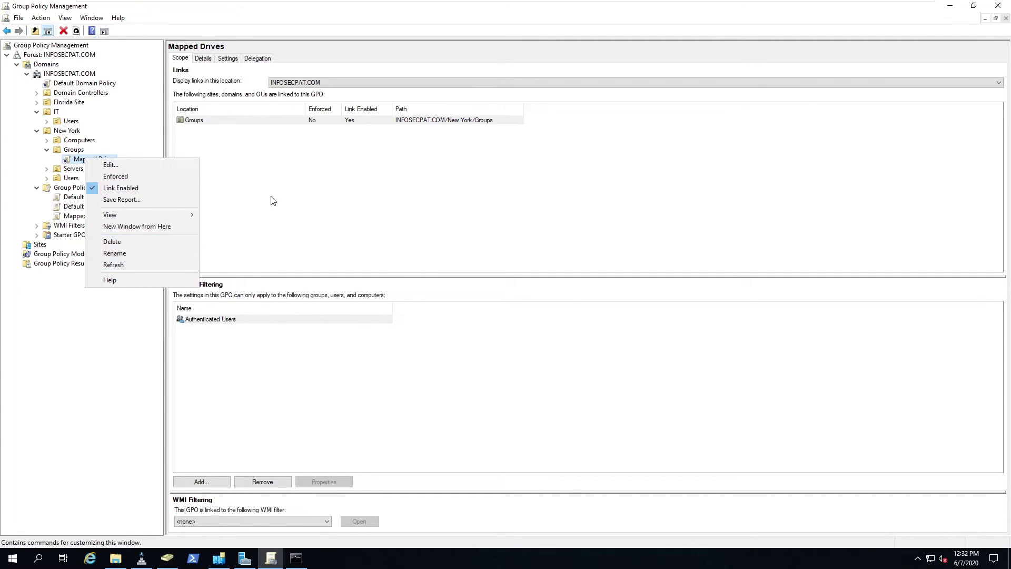
right_click(80, 161)
click(102, 167)
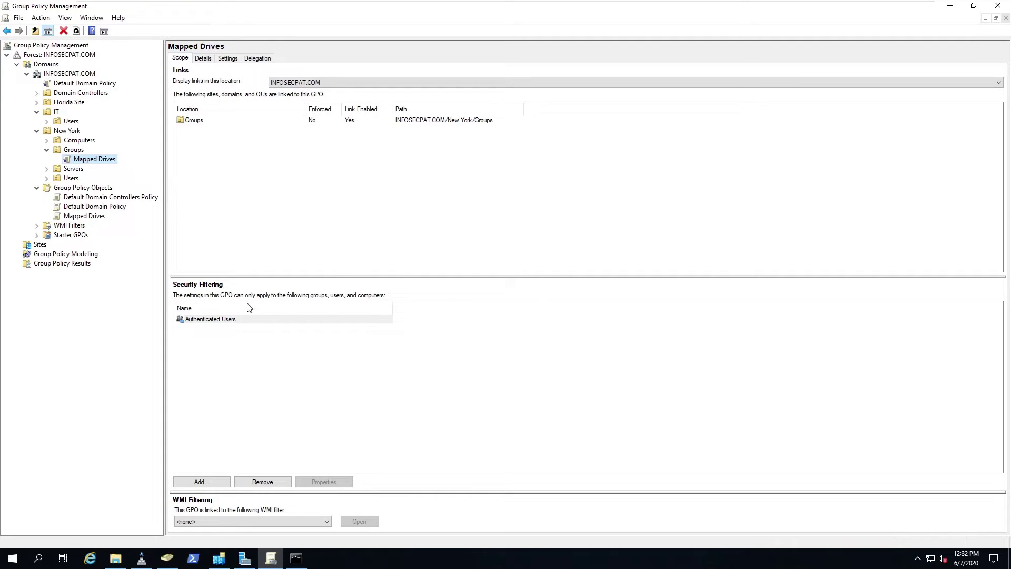
drag(241, 52, 431, 134)
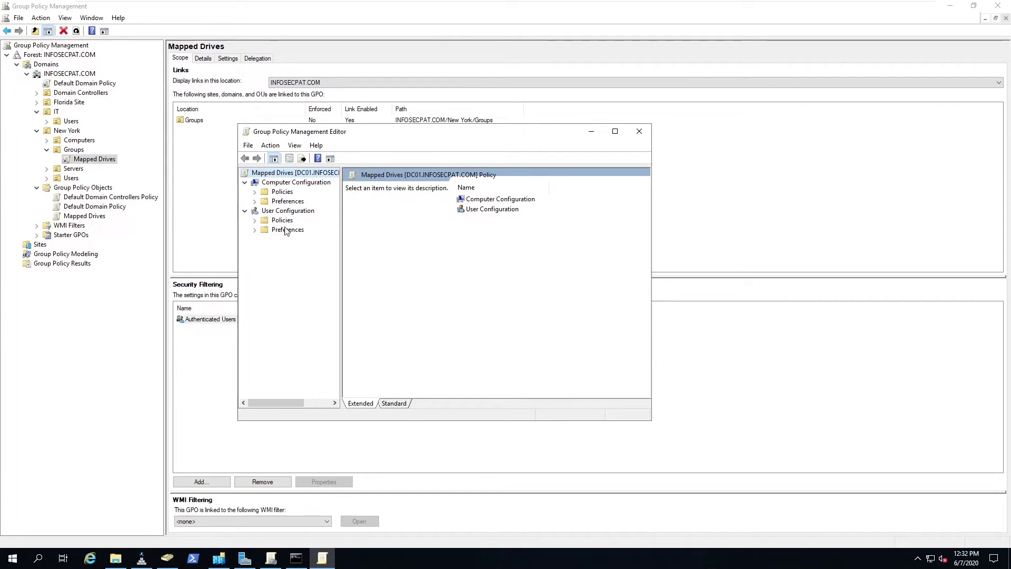
Navigate to User Configuration > Preferences > Windows Settings > Drive Maps and maximize the editor
click(278, 211)
click(288, 230)
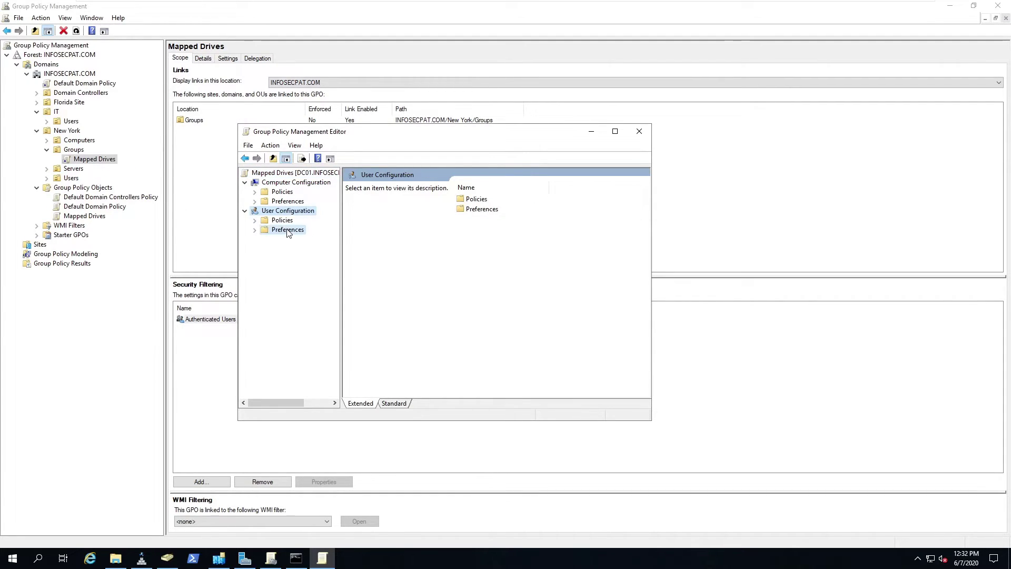
click(255, 230)
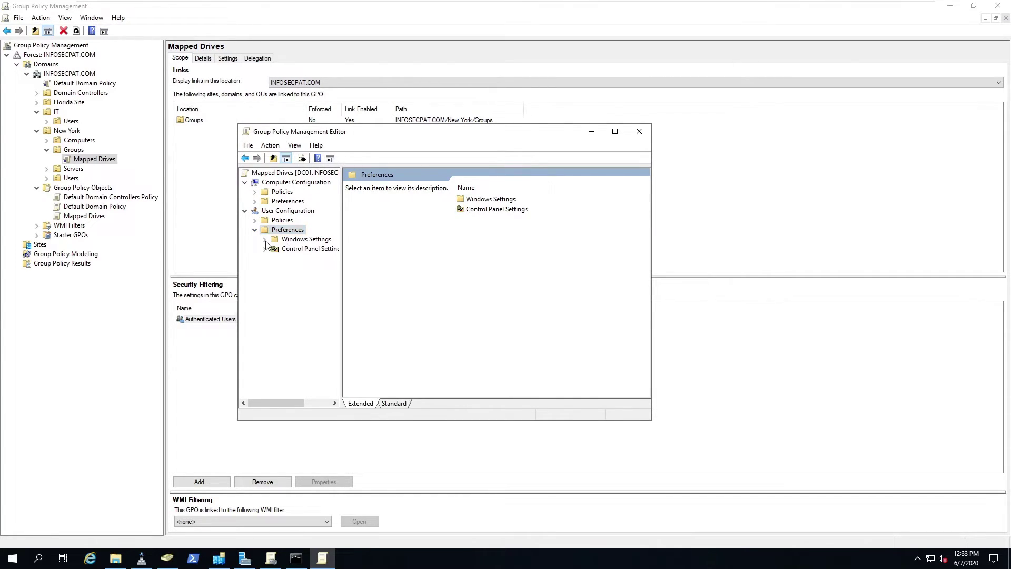
click(265, 240)
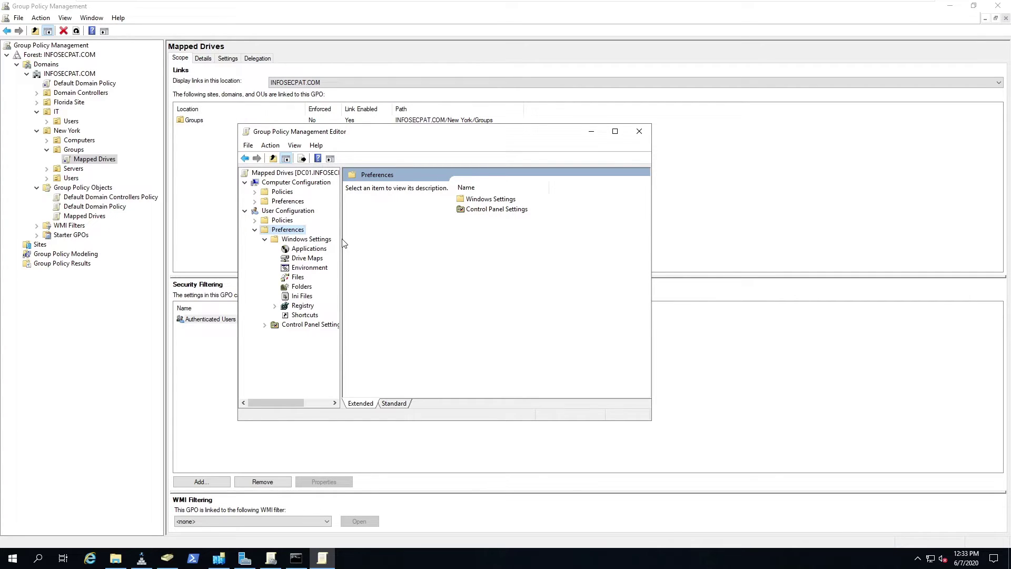
drag(341, 238, 422, 237)
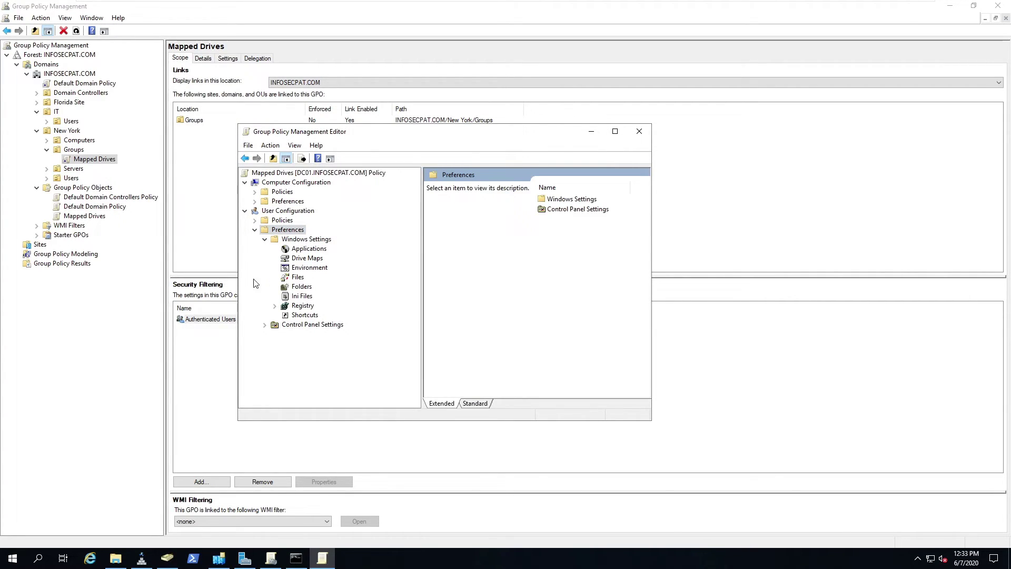
click(315, 258)
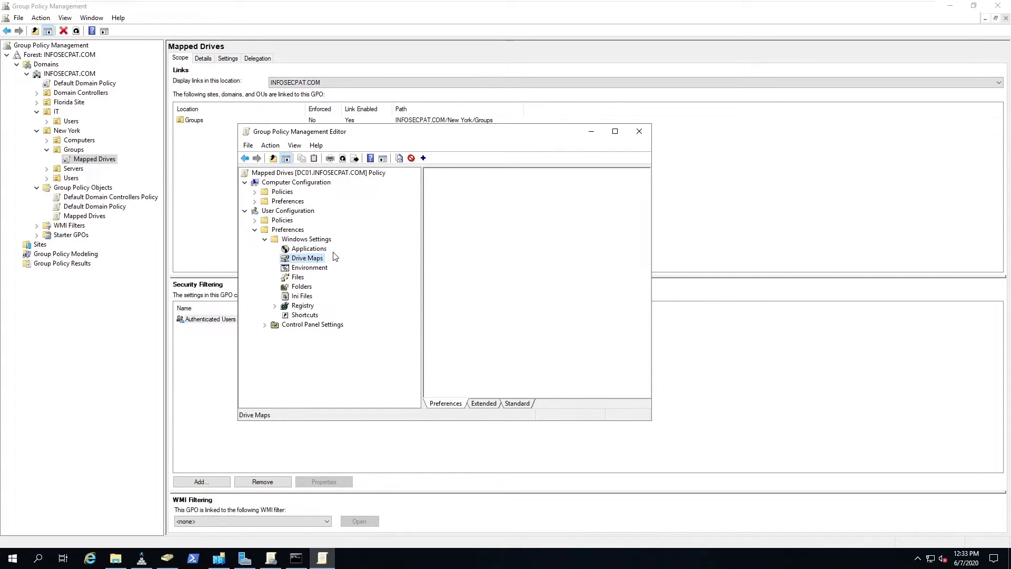
drag(371, 130, 268, 121)
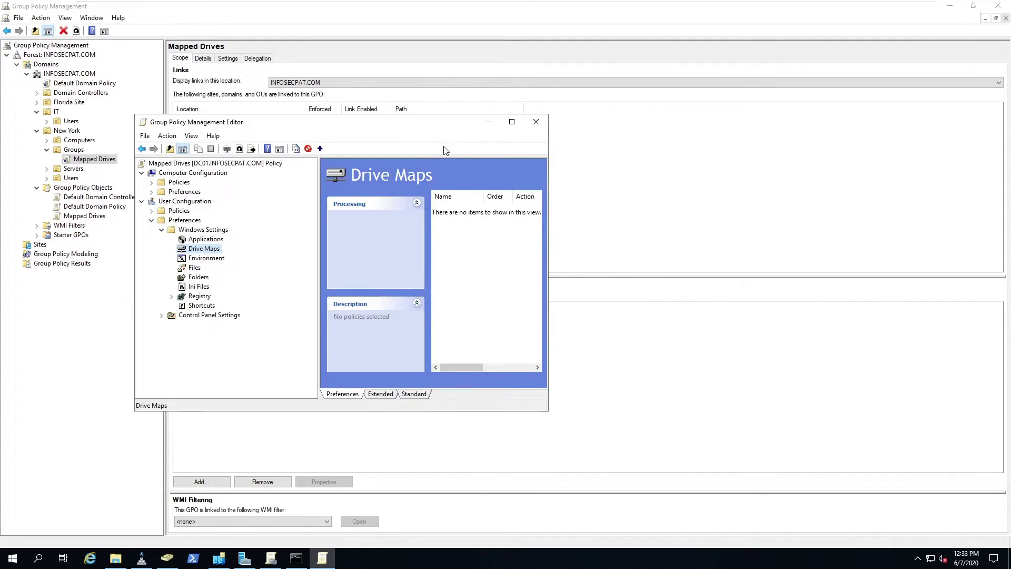
click(513, 121)
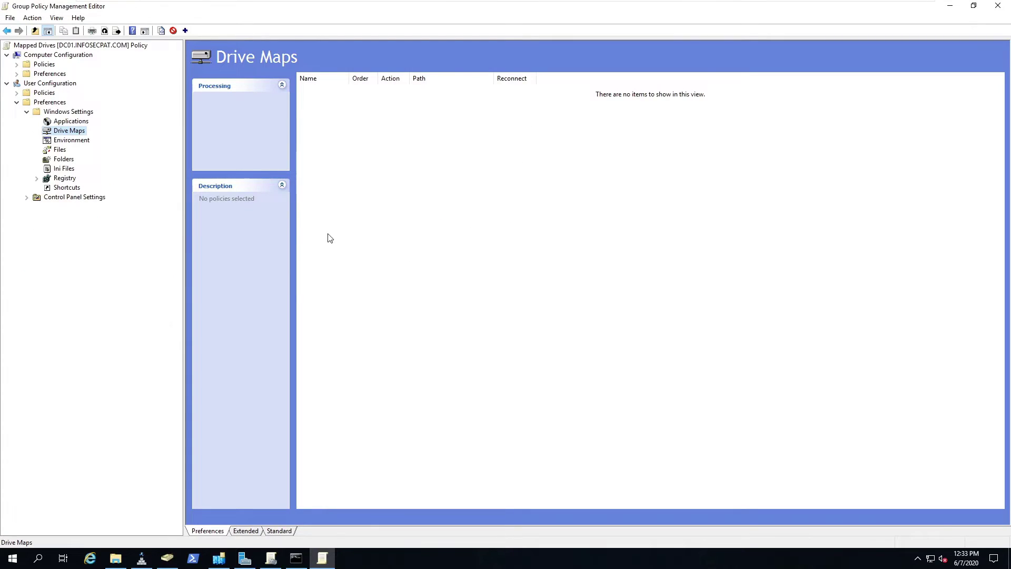
Add a new mapped drive item under Drive Maps with its action set to Create
right_click(71, 133)
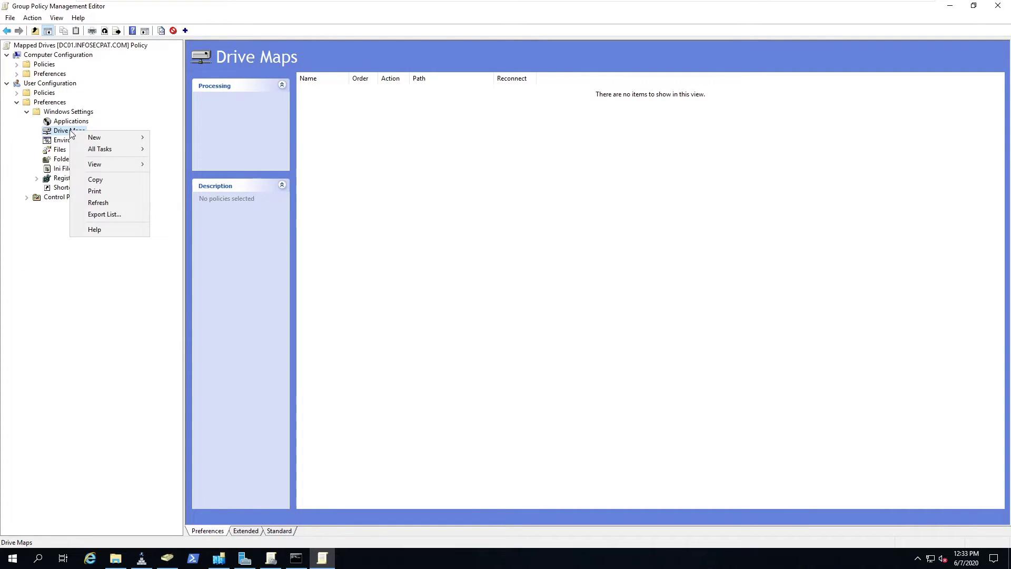
mouse_move(95, 138)
click(211, 139)
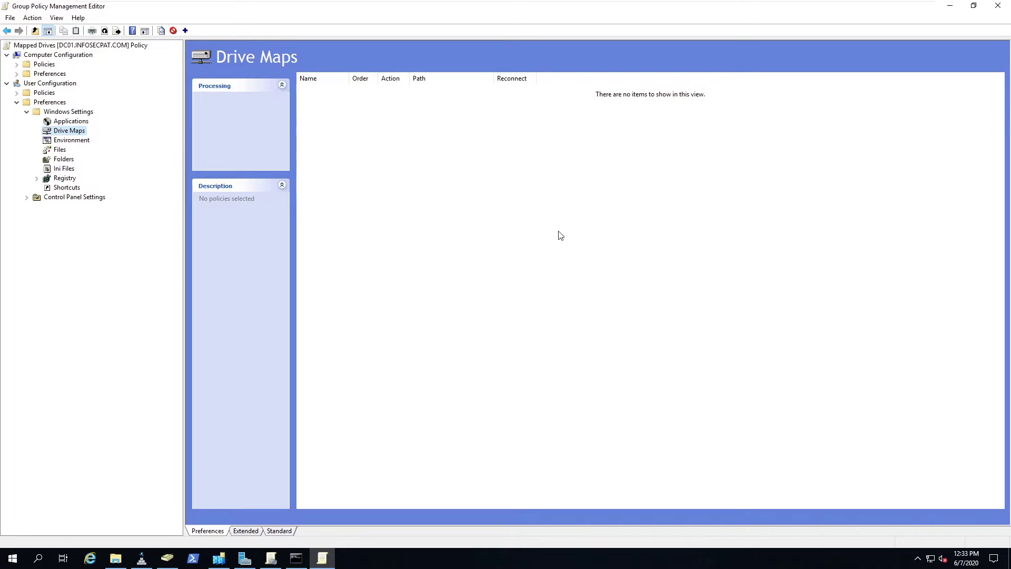
drag(457, 164, 421, 162)
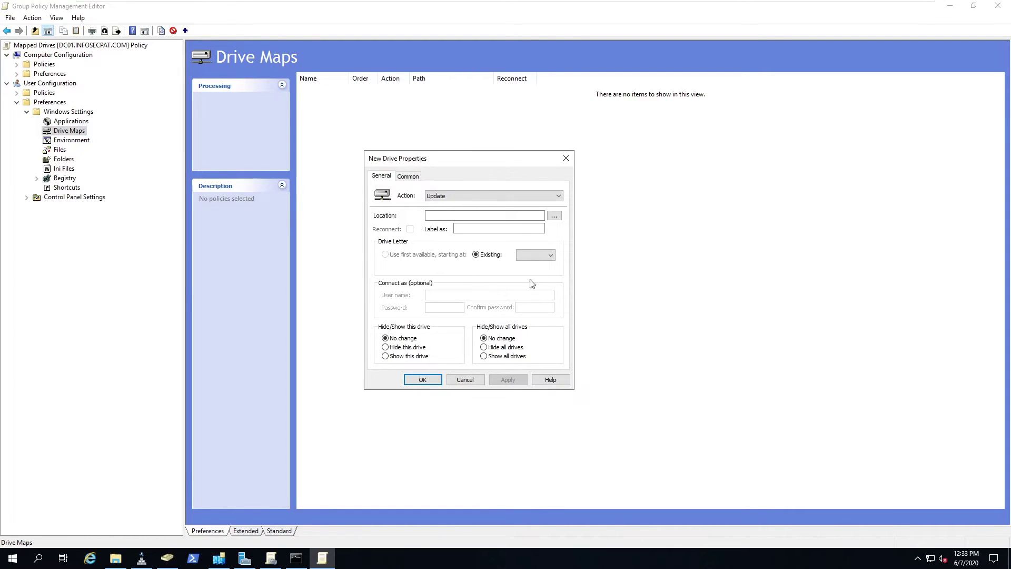
click(456, 198)
click(456, 205)
Browse for the share location, view the search's Advanced tab, and close it without choosing anything
click(443, 215)
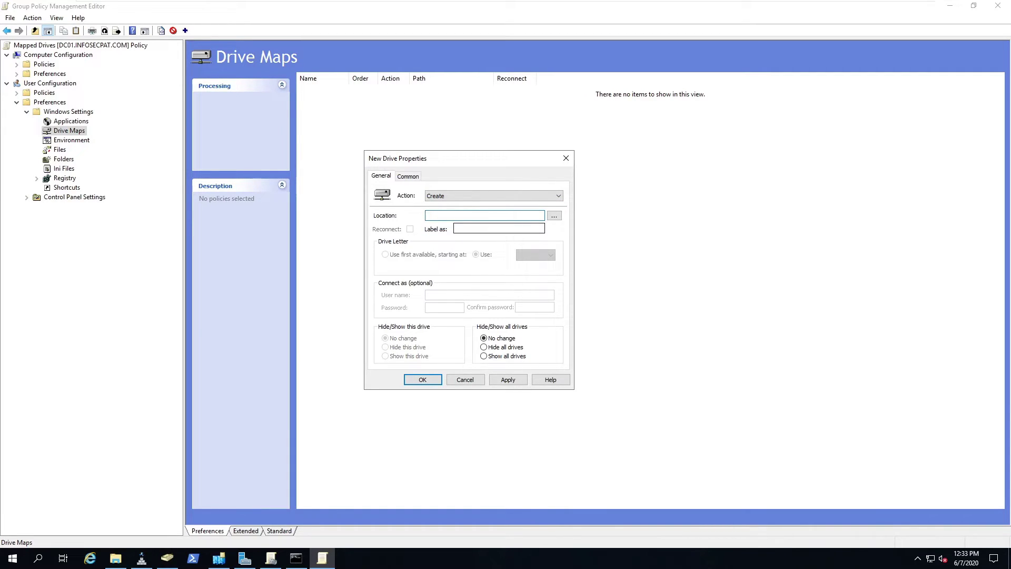
click(557, 218)
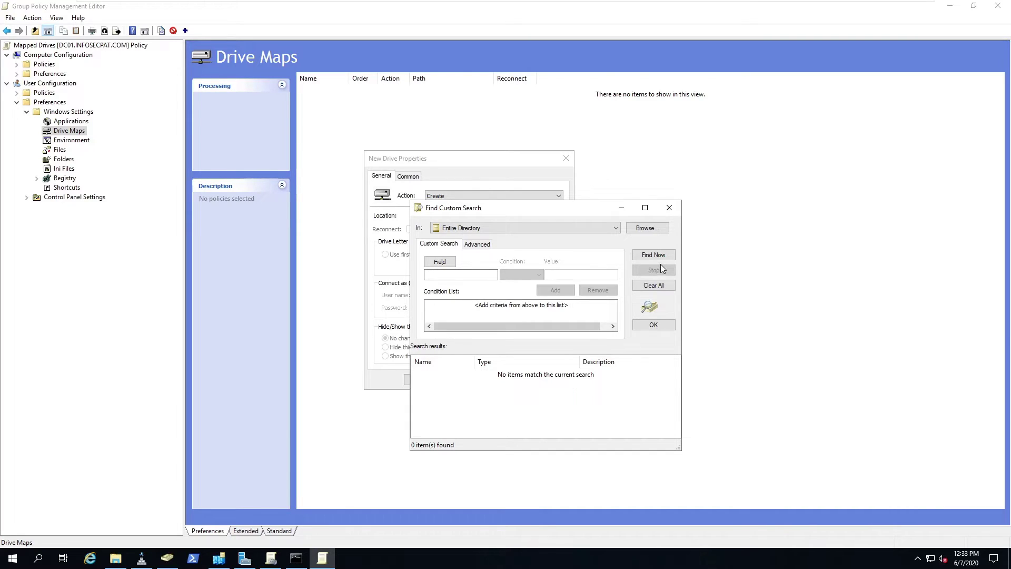
click(656, 288)
click(486, 245)
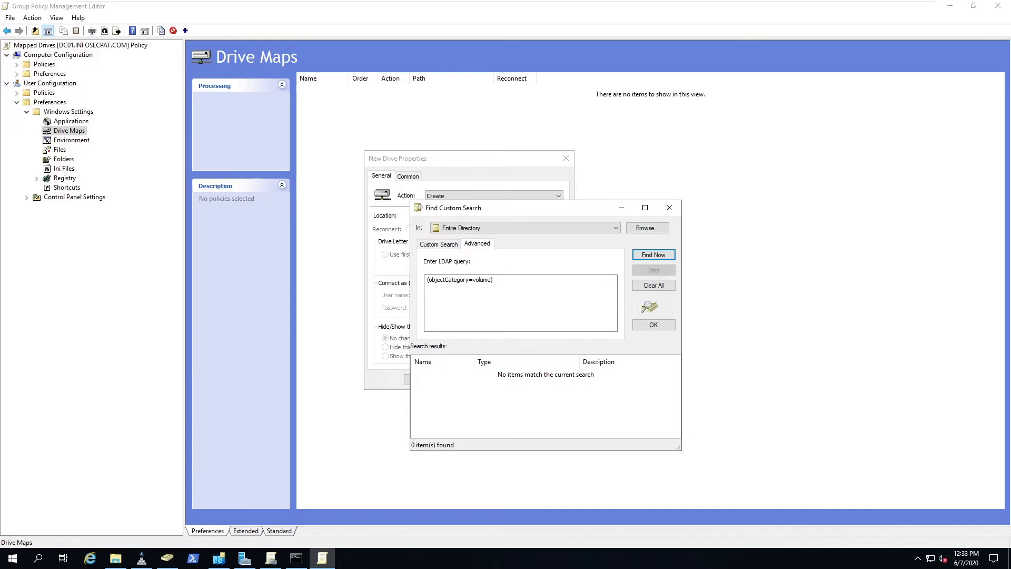
click(668, 207)
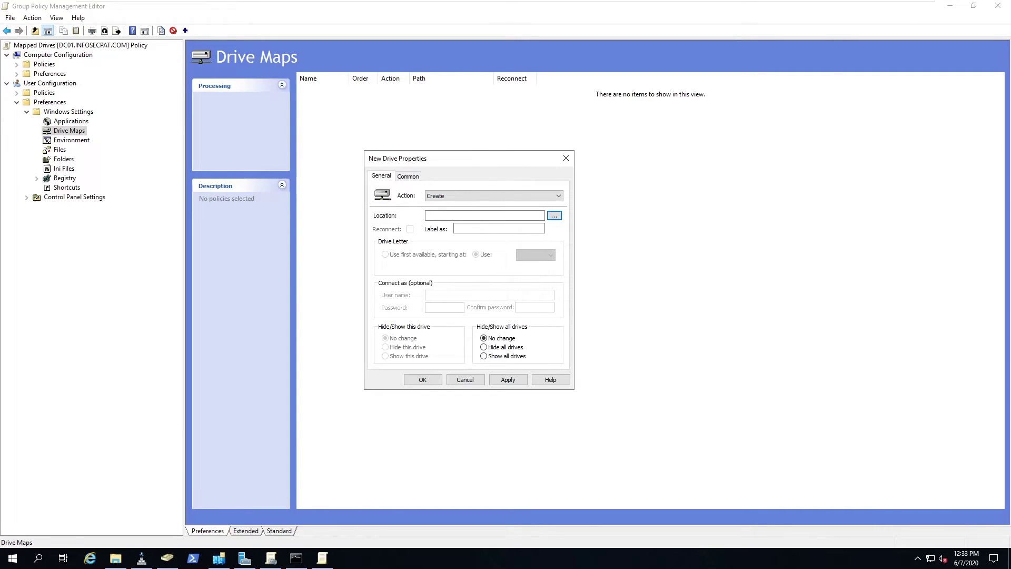
Map drive letter P: to \\DC01\IT Share with Reconnect enabled and all drives shown, then save
click(485, 216)
text(\\DC01\IT Share)
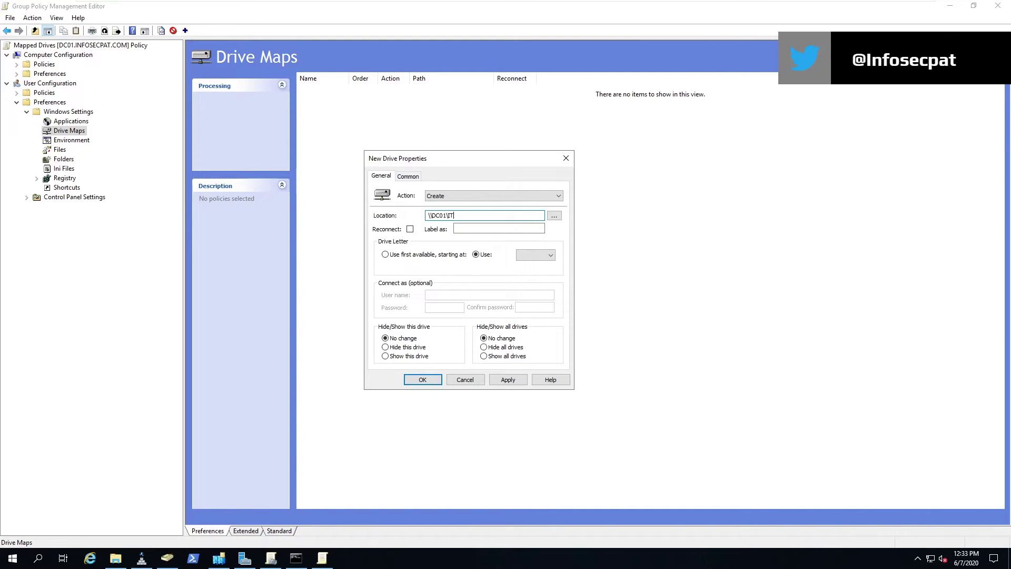
click(410, 230)
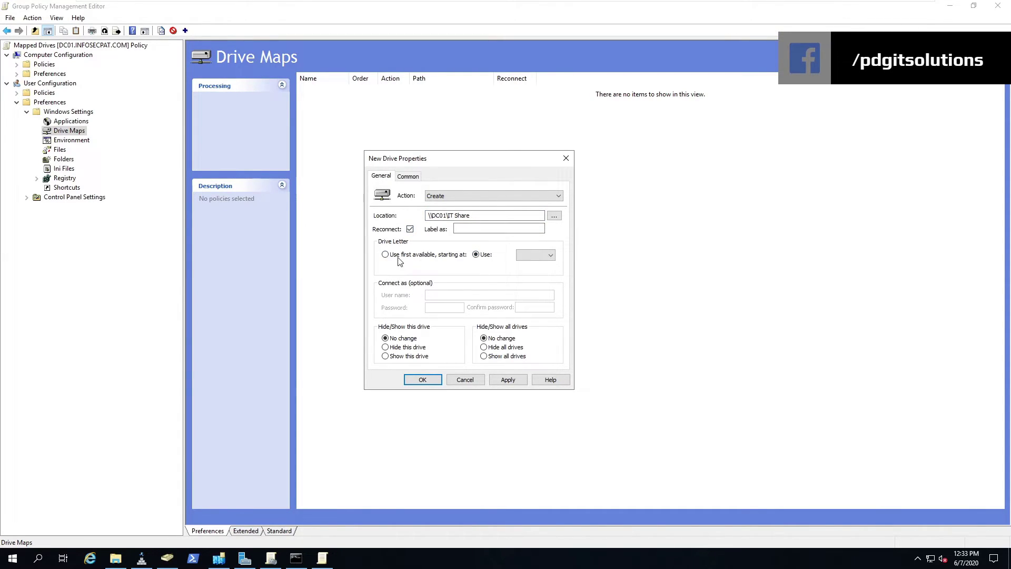
click(532, 256)
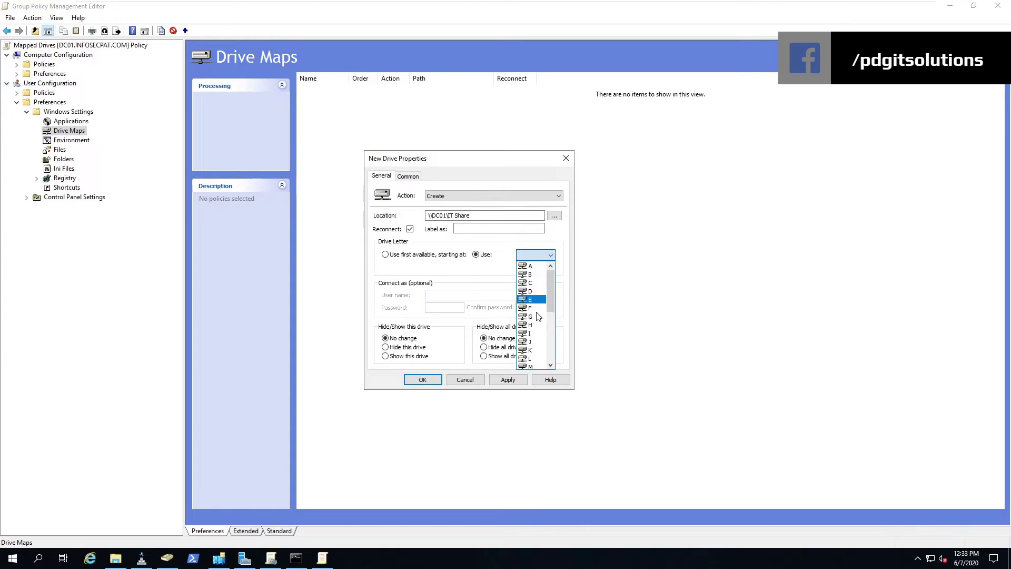
scroll(528, 337, down, 2)
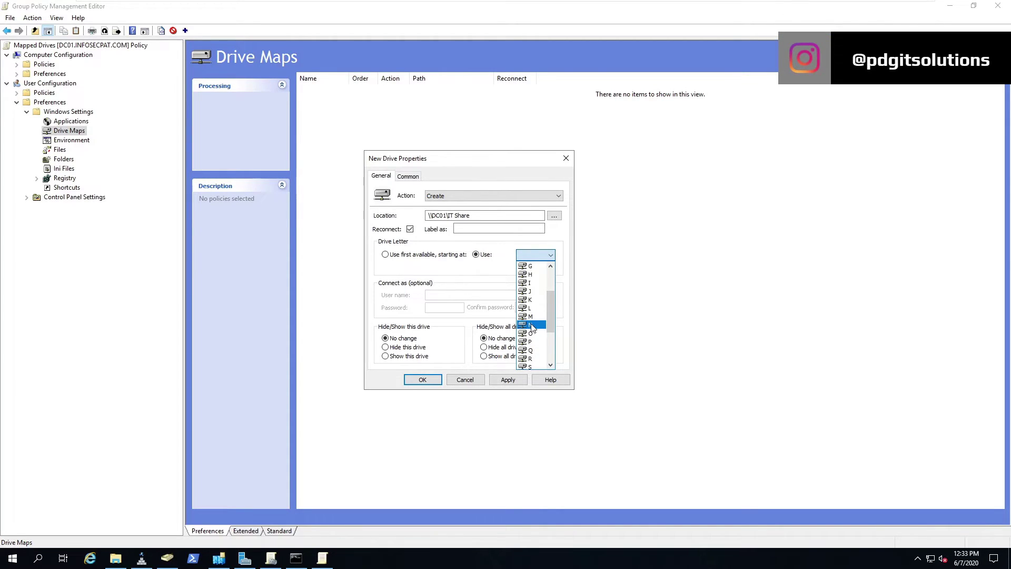
click(529, 341)
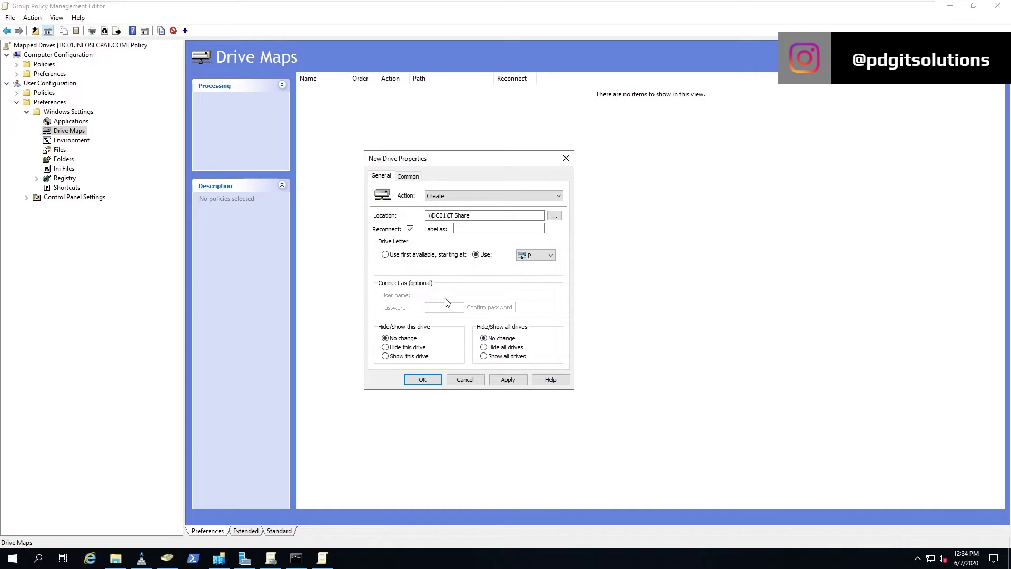
click(504, 356)
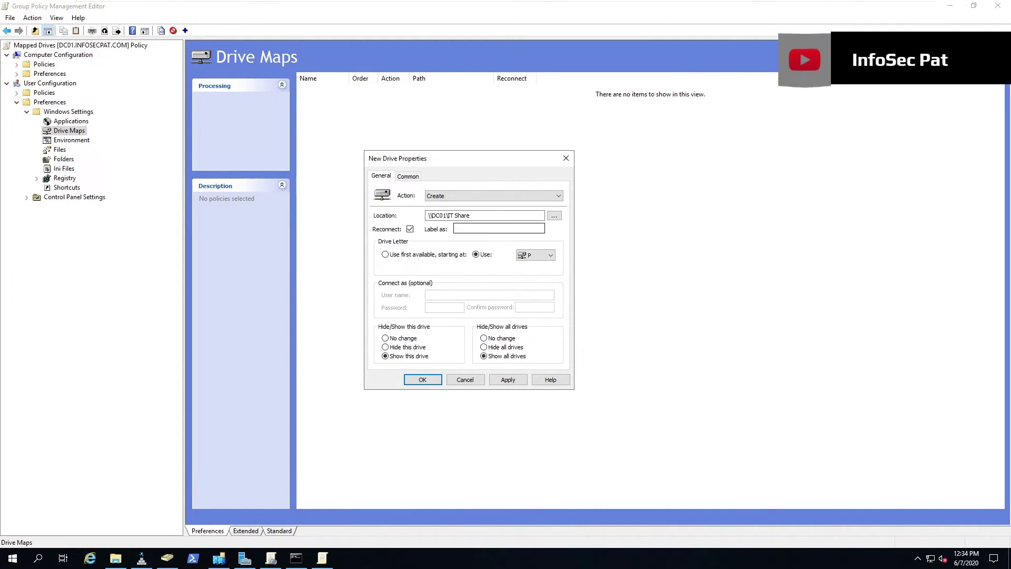
click(509, 380)
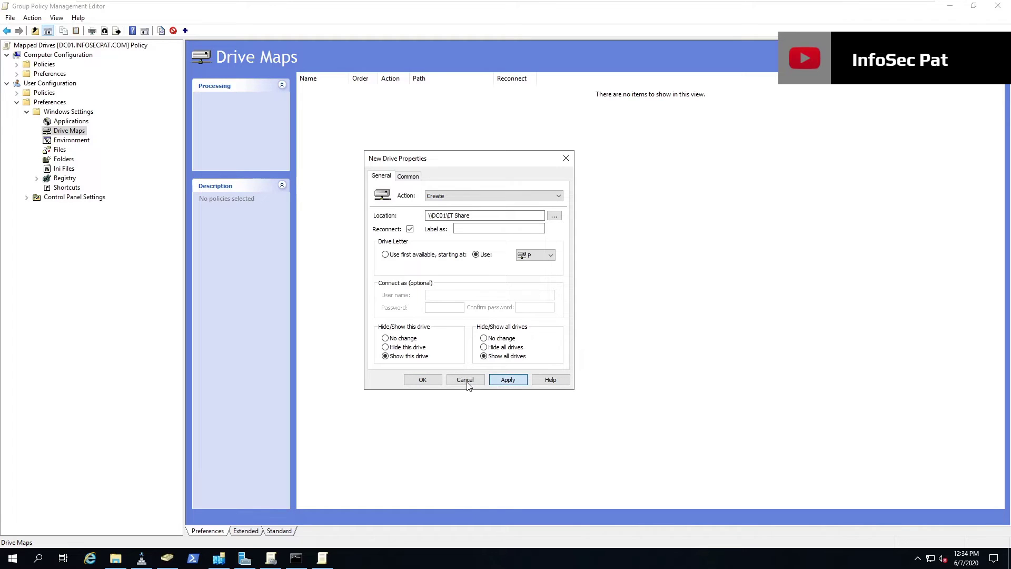
click(422, 380)
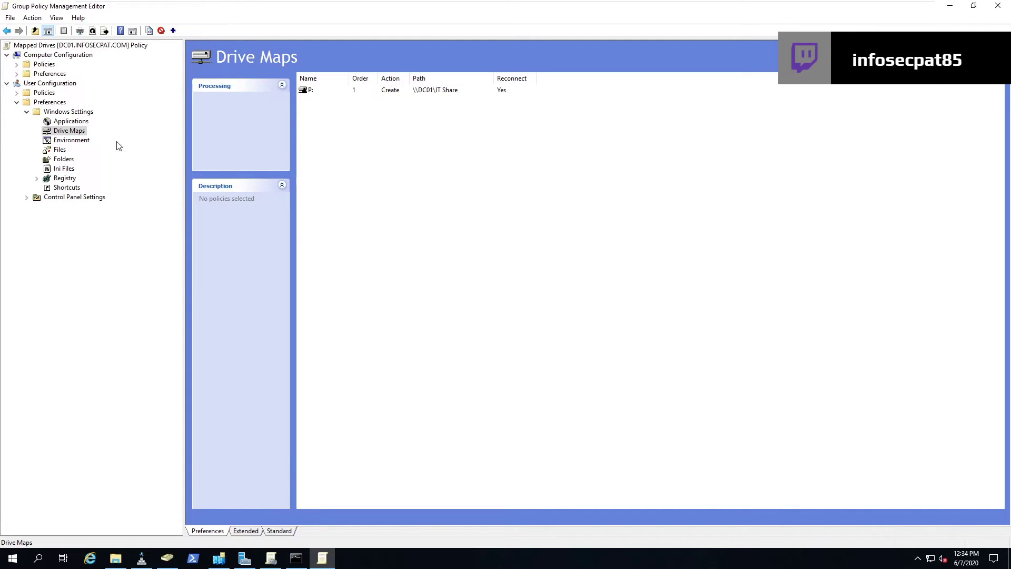
Close the policy editor and Group Policy Management, and list the New York Groups OU in ADUC
click(997, 7)
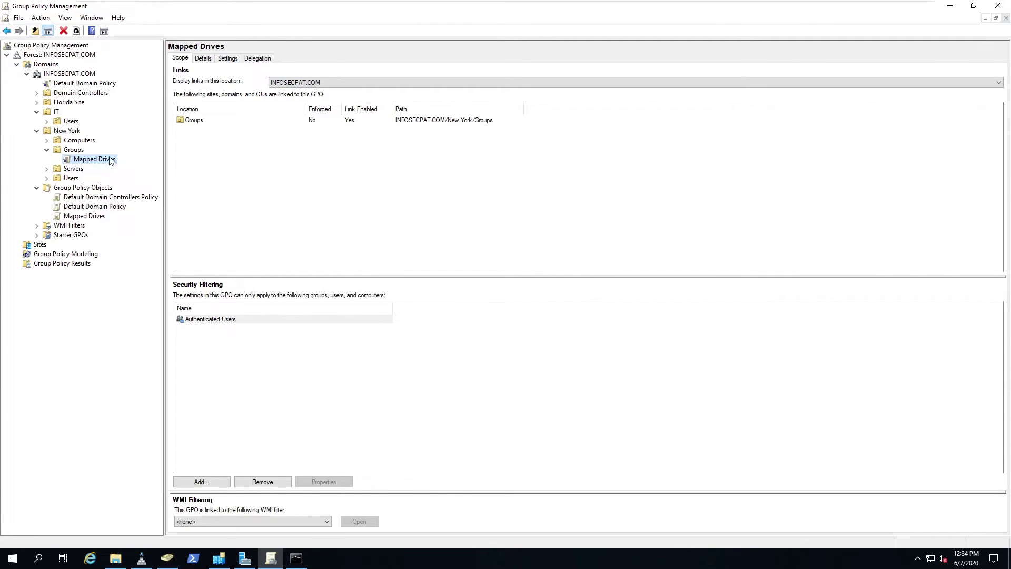
click(997, 7)
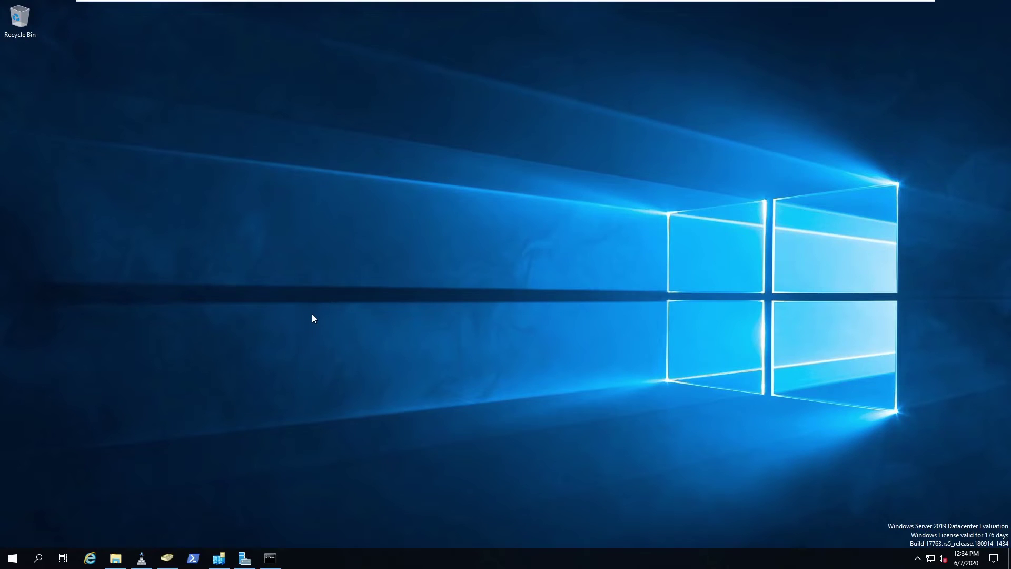
click(168, 562)
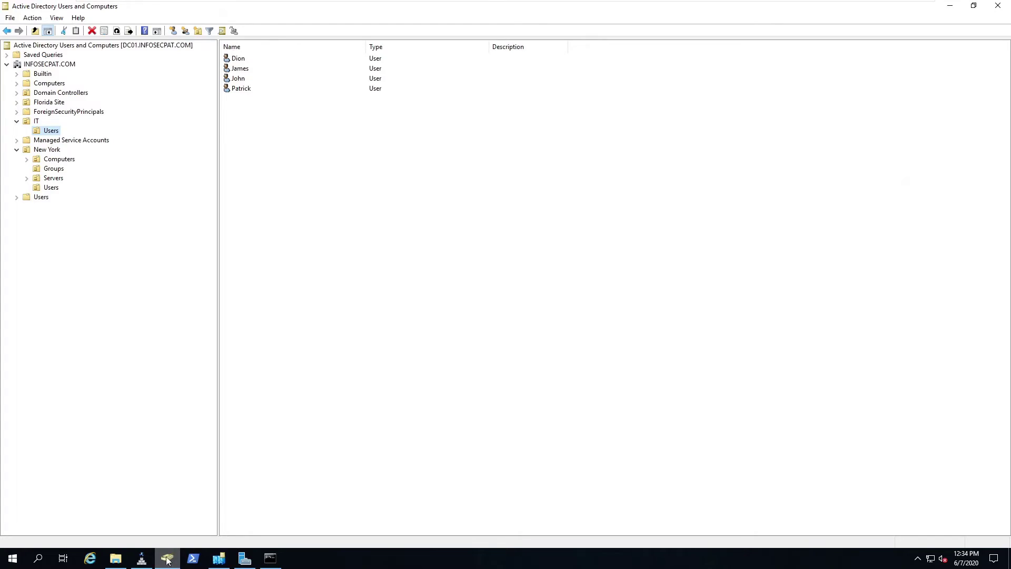
click(55, 169)
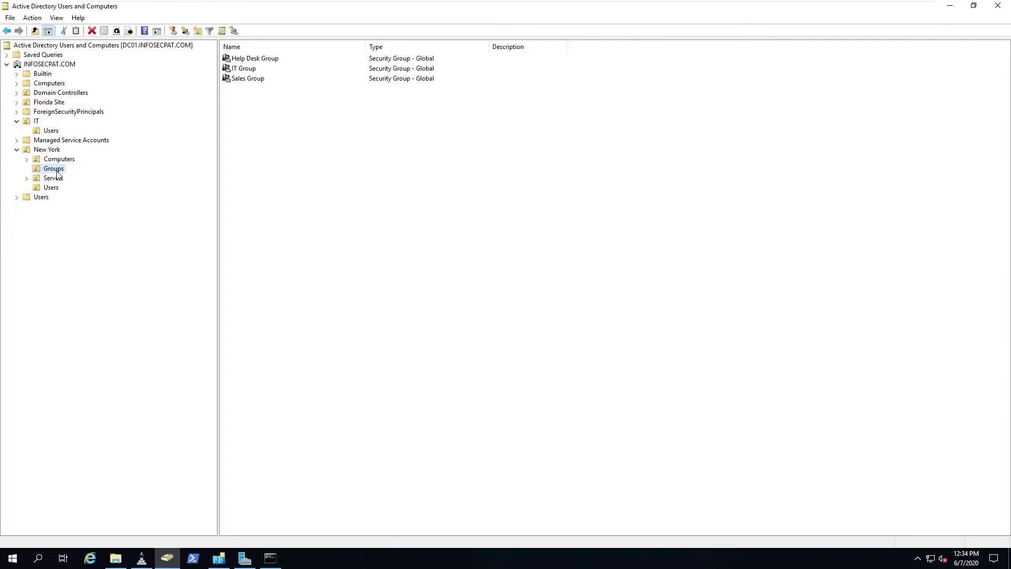
Review the IT Group's properties without changes, then switch to the Windows 10 client
double_click(244, 69)
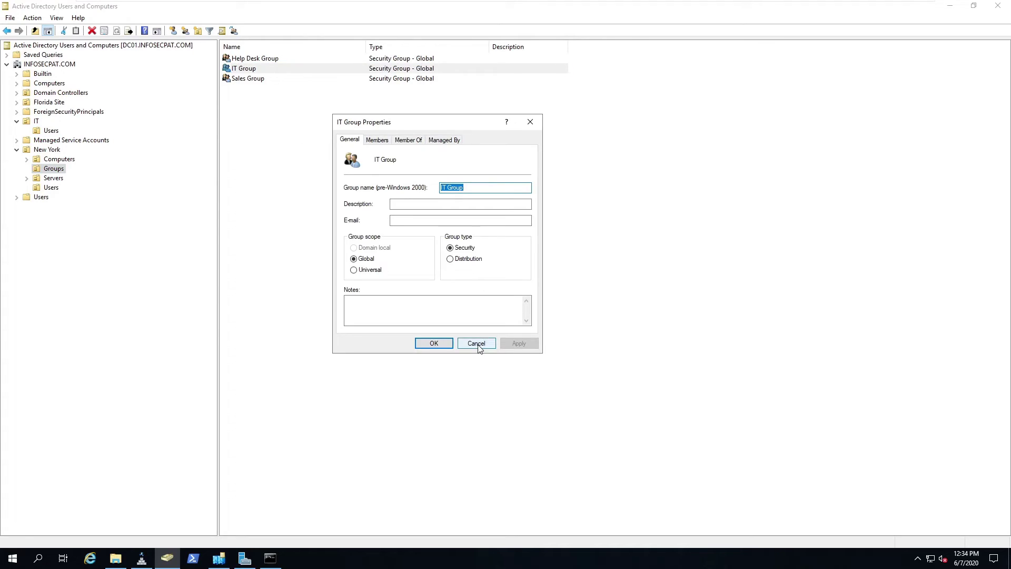
click(477, 346)
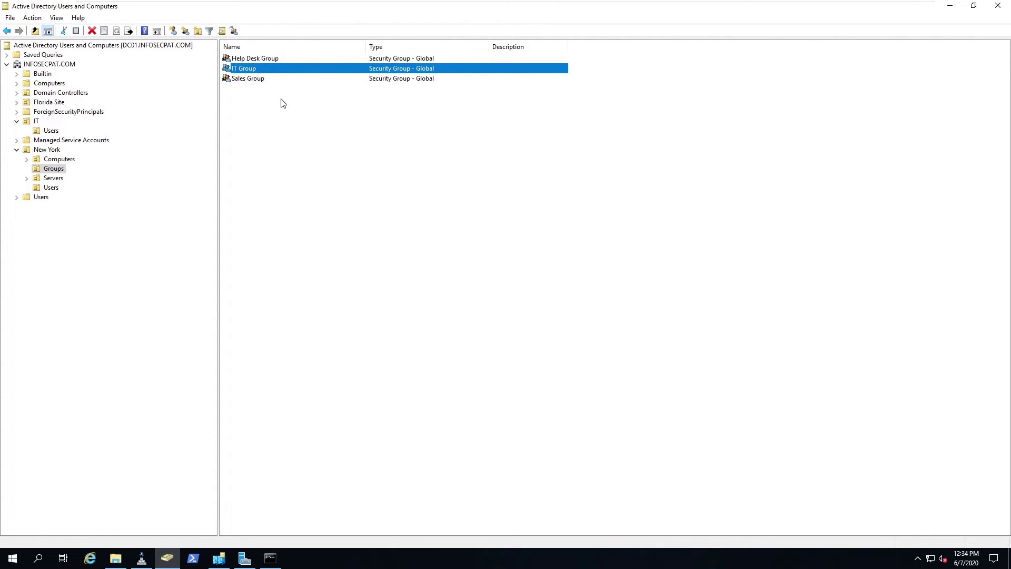
mouse_move(753, 4)
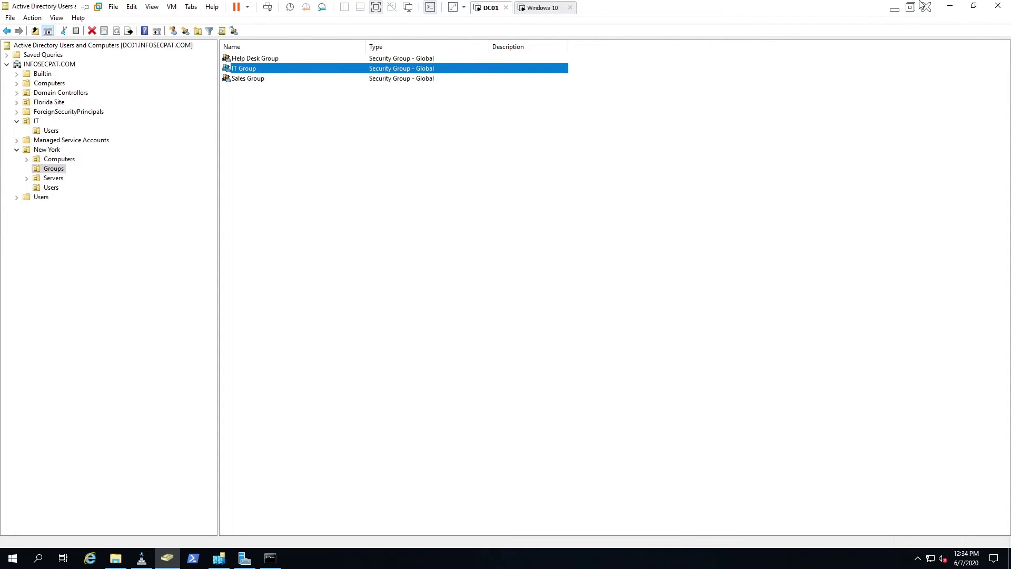
click(541, 8)
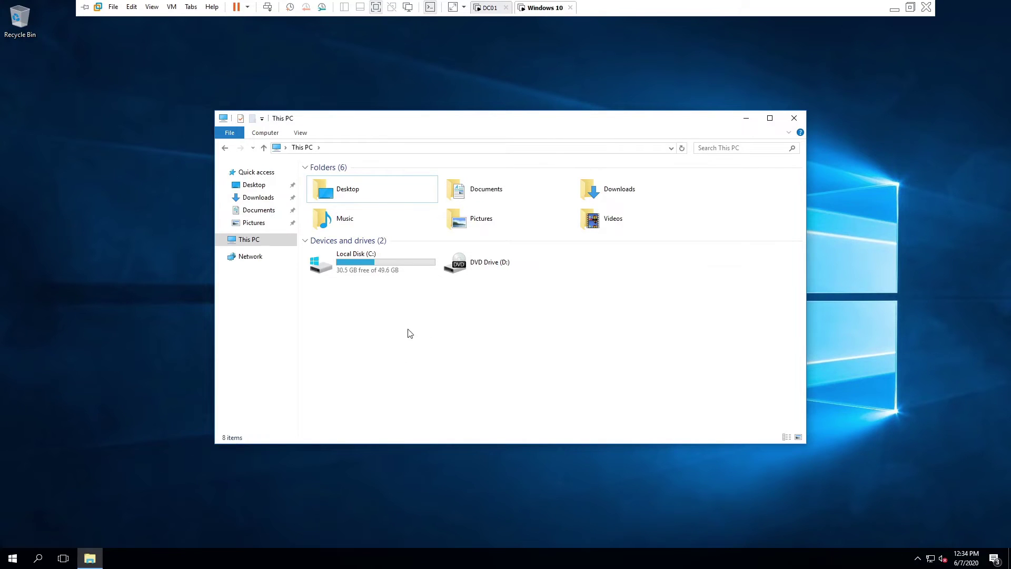
Launch Command Prompt via Run with cmd and arrange it beside the This PC window
right_click(2, 559)
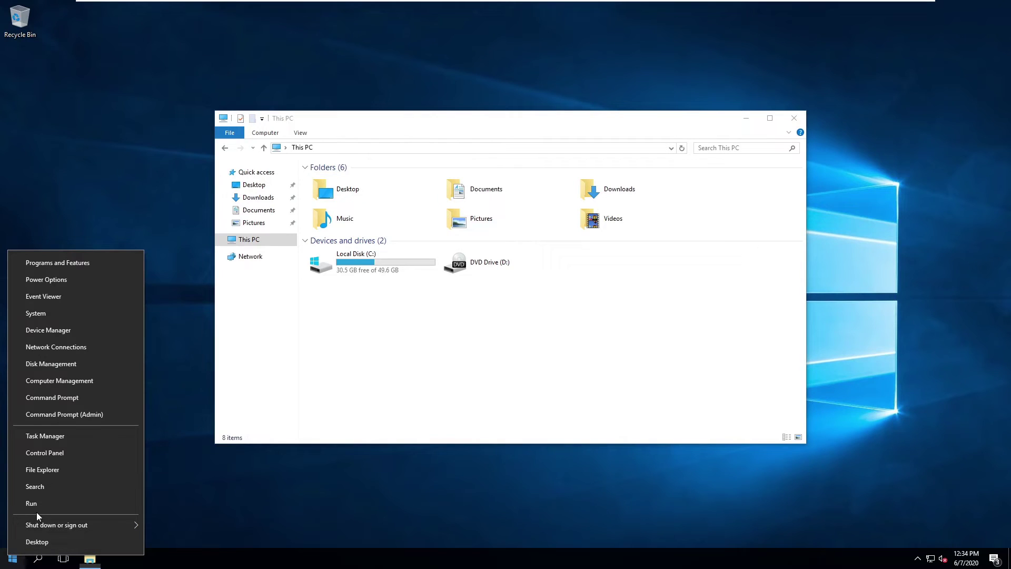
click(67, 509)
text(cmd)
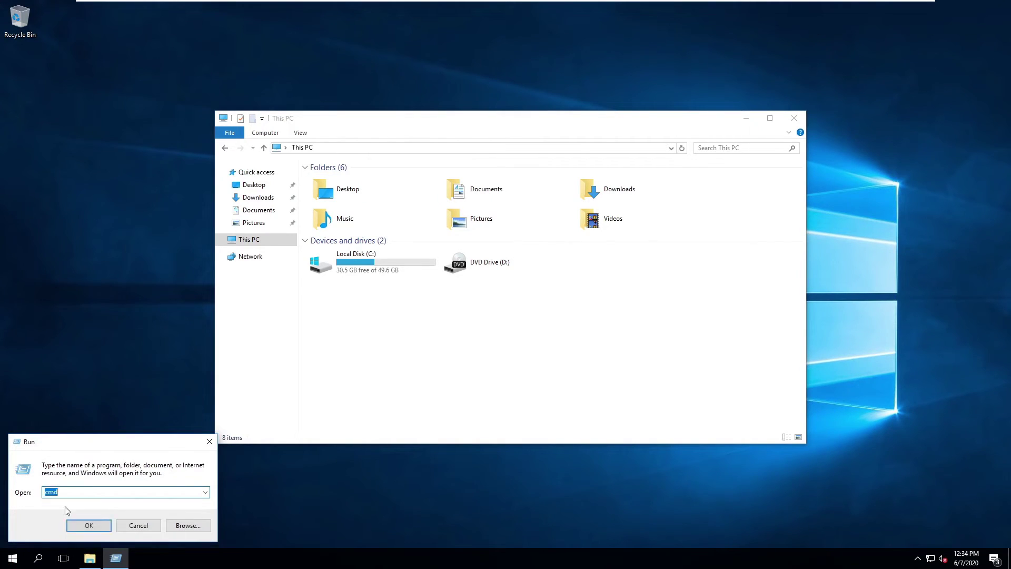
key(Return)
drag(489, 139, 427, 73)
drag(667, 124, 869, 190)
click(578, 138)
drag(578, 137, 407, 137)
click(150, 187)
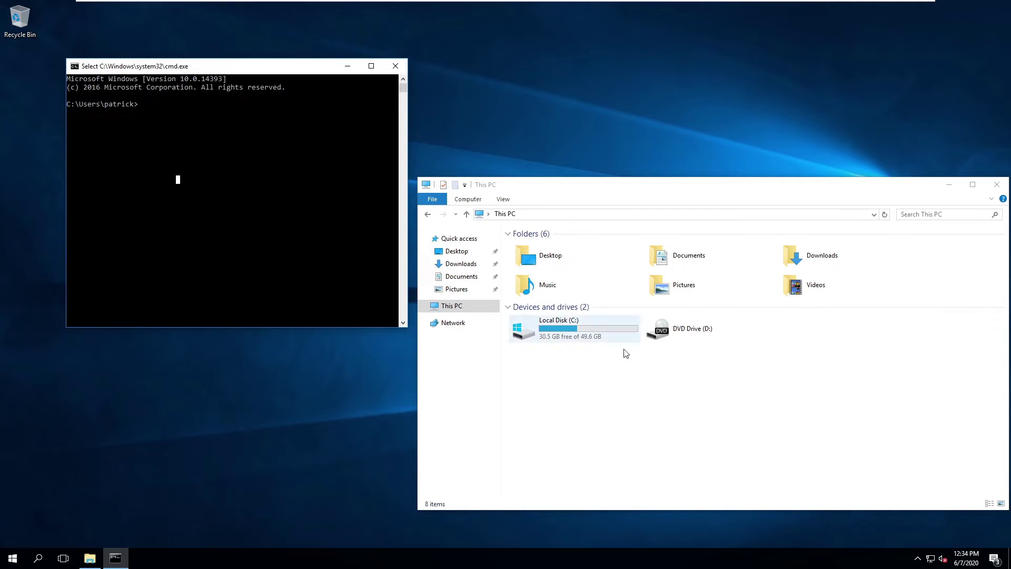
Run gpupdate to refresh Group Policy, then refresh This PC to check for new drives
text(gpupdate)
key(Return)
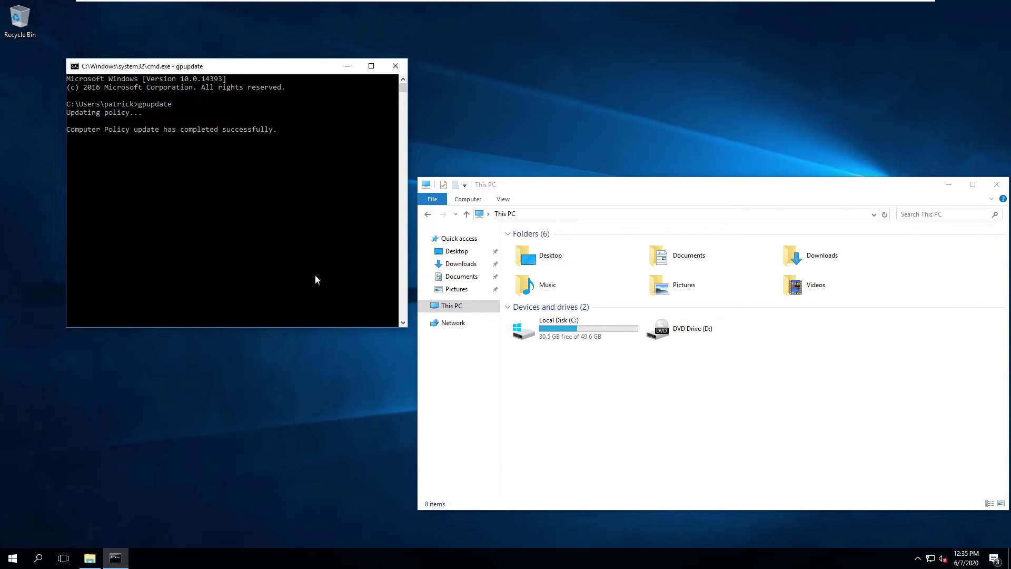
right_click(623, 399)
click(639, 437)
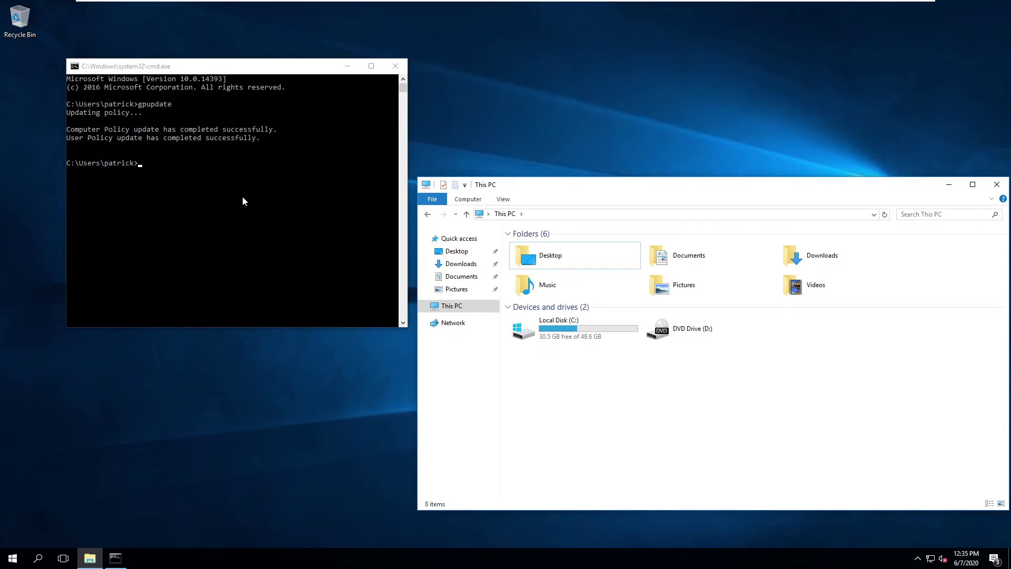
On DC01, review the users in the IT Users OU in Active Directory Users and Computers
mouse_move(533, 3)
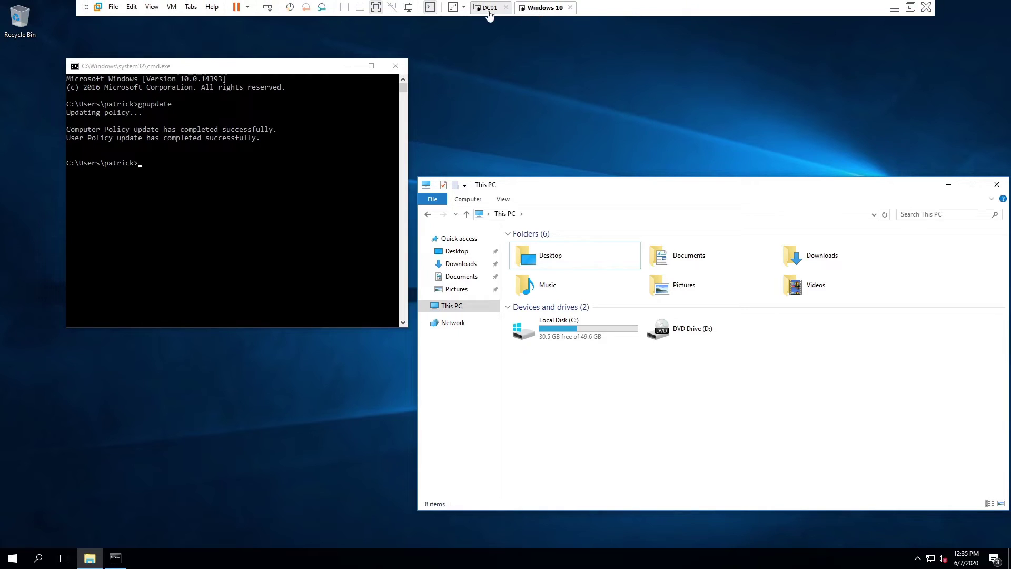
click(477, 7)
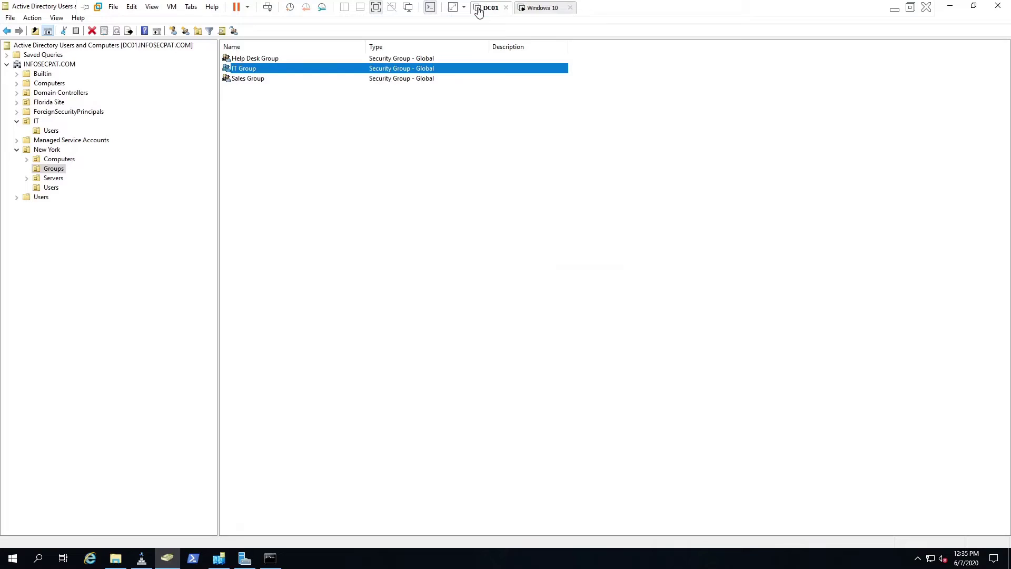
click(51, 132)
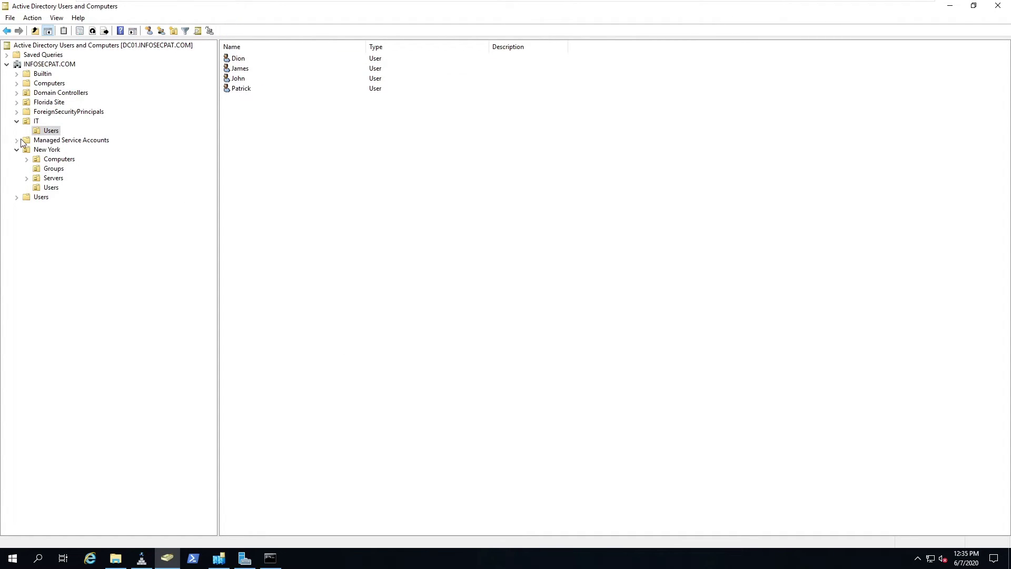
click(159, 562)
Launch Group Policy Management from search and view the GPOs linked to the New York Users OU
click(21, 562)
text(grpoup)
key(Return)
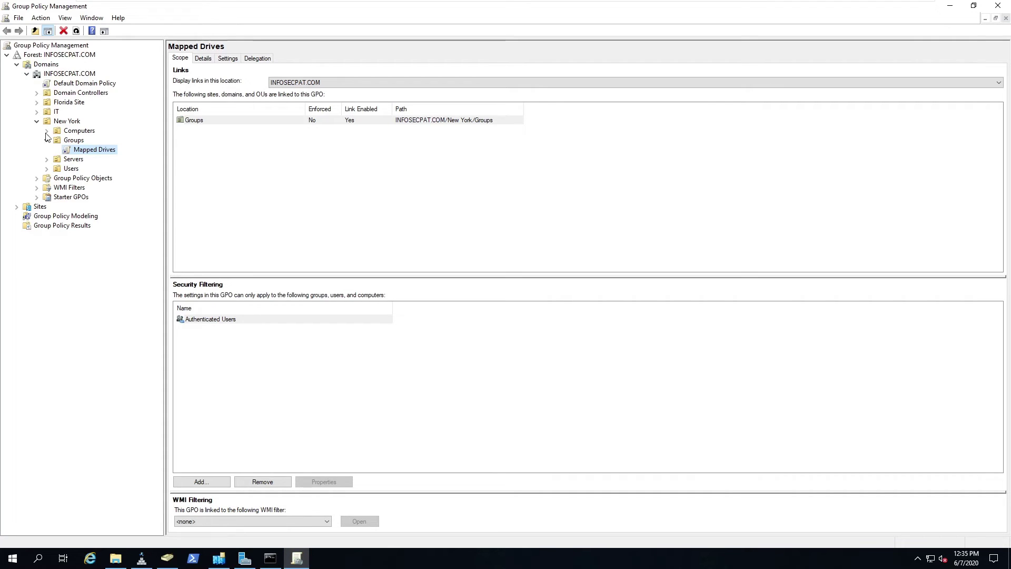
click(60, 169)
click(167, 557)
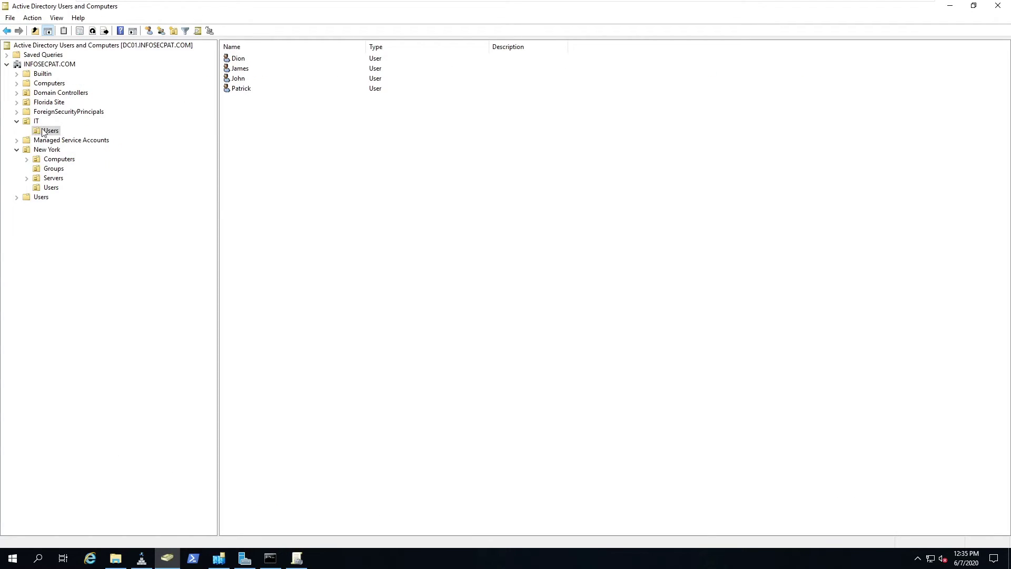
click(176, 562)
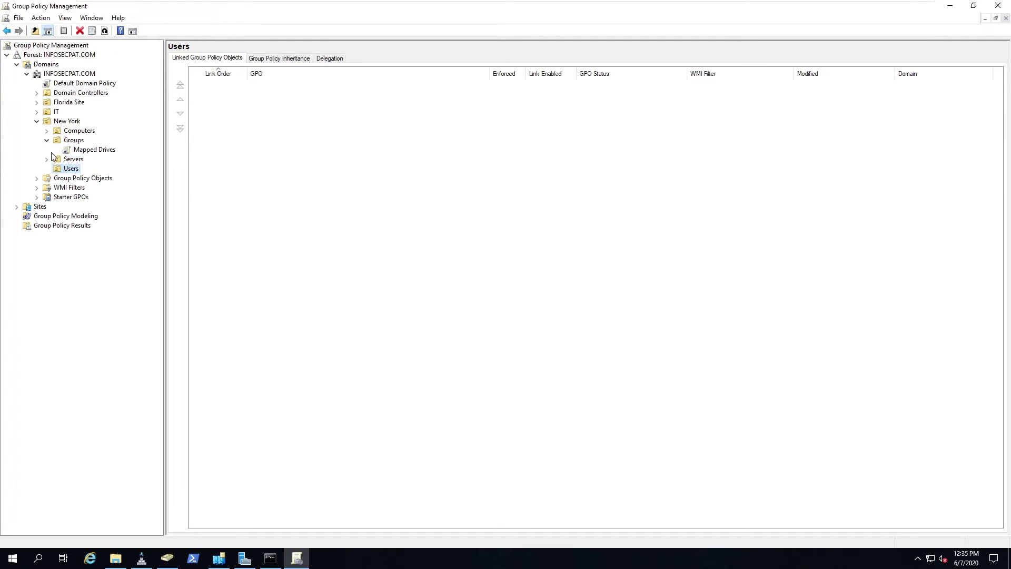
Link the existing Mapped Drives GPO to the Users OU under IT, then minimize the window
click(56, 112)
click(36, 112)
click(70, 121)
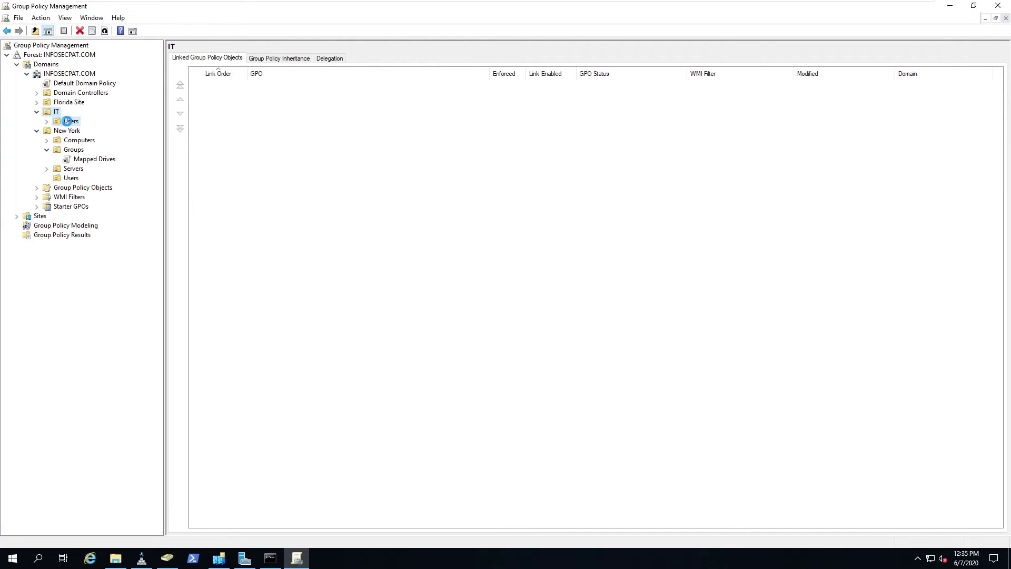
right_click(67, 123)
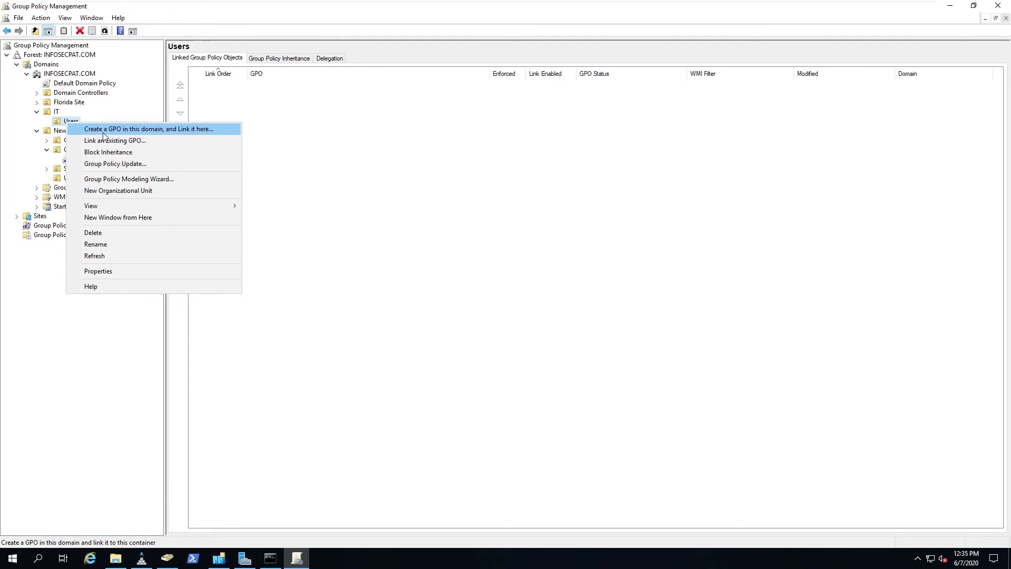
click(113, 141)
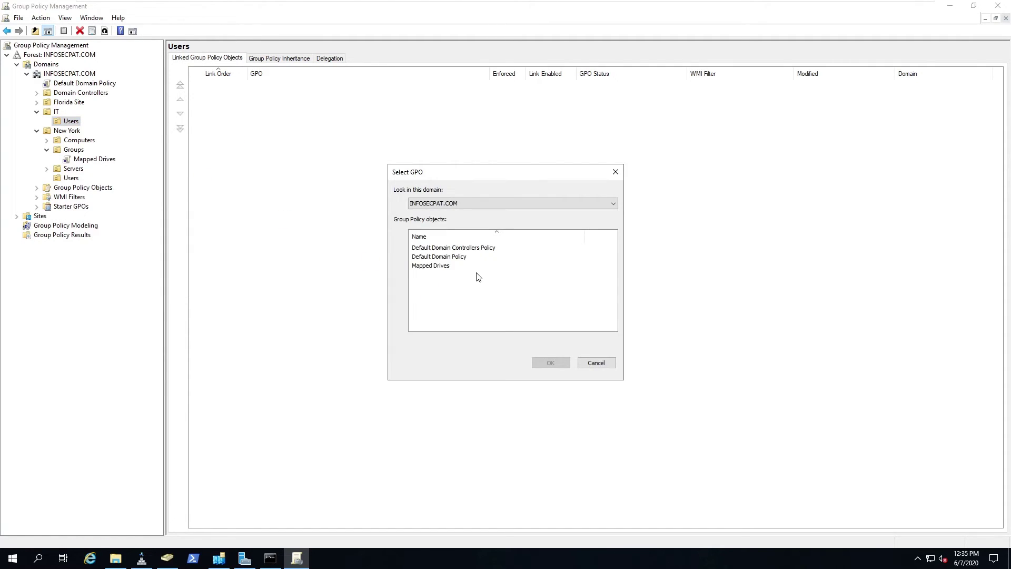
click(442, 266)
click(544, 364)
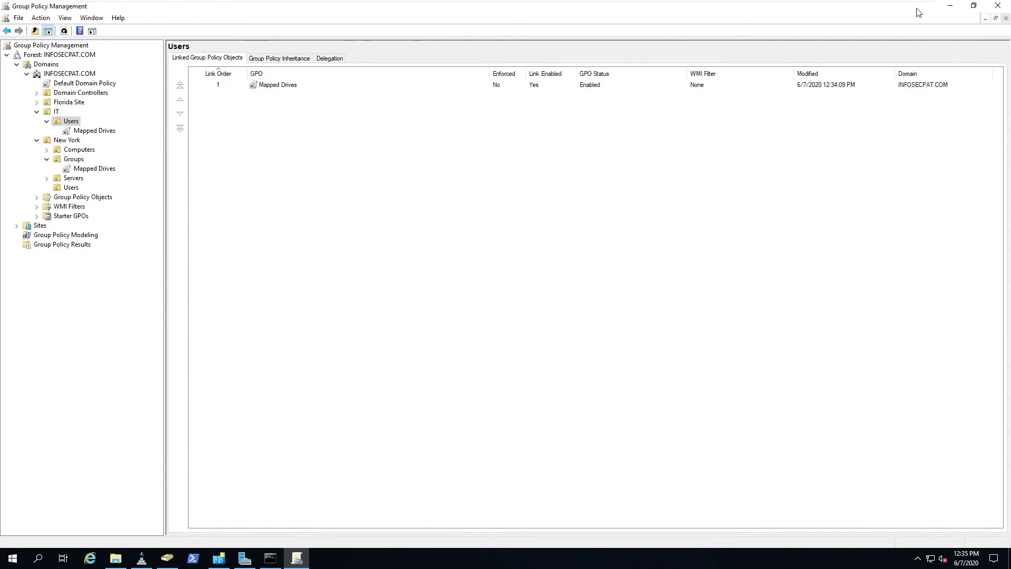
click(950, 6)
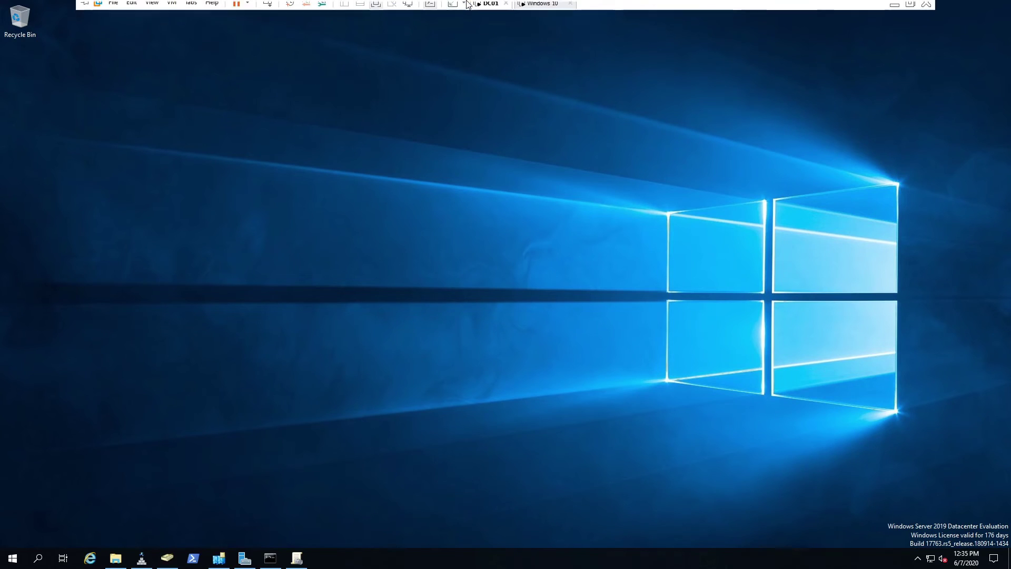
Run gpupdate in the DC01 command console
click(270, 558)
click(351, 385)
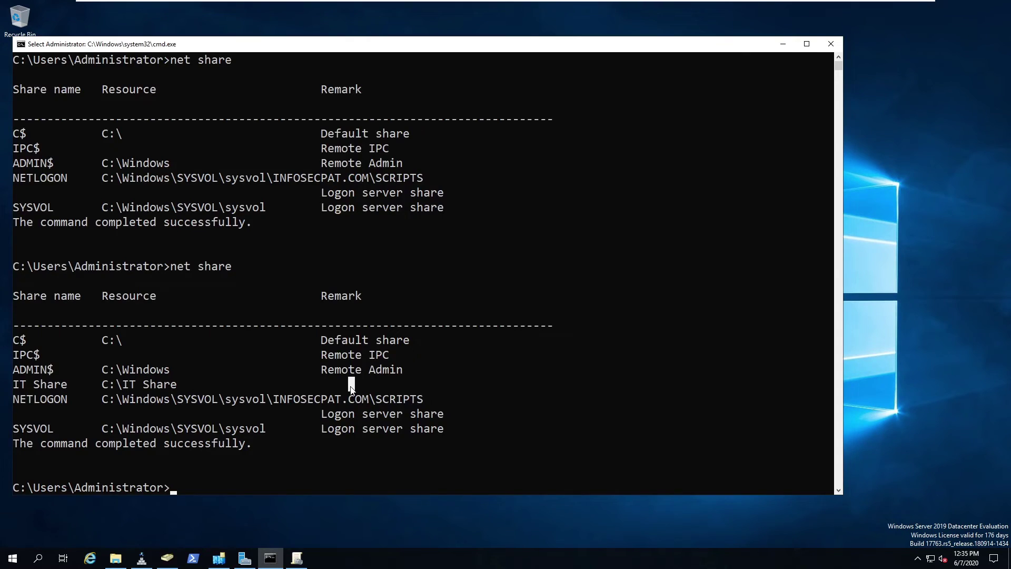
text(gpupdate)
key(Return)
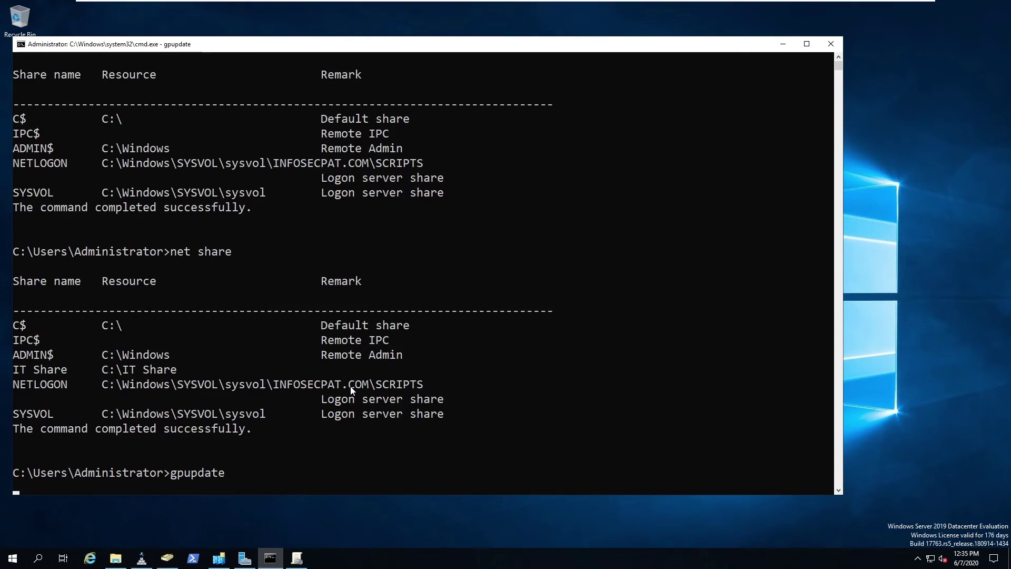
Rerun gpupdate on the Windows 10 client and confirm the IT Share P: drive under This PC
mouse_move(576, 4)
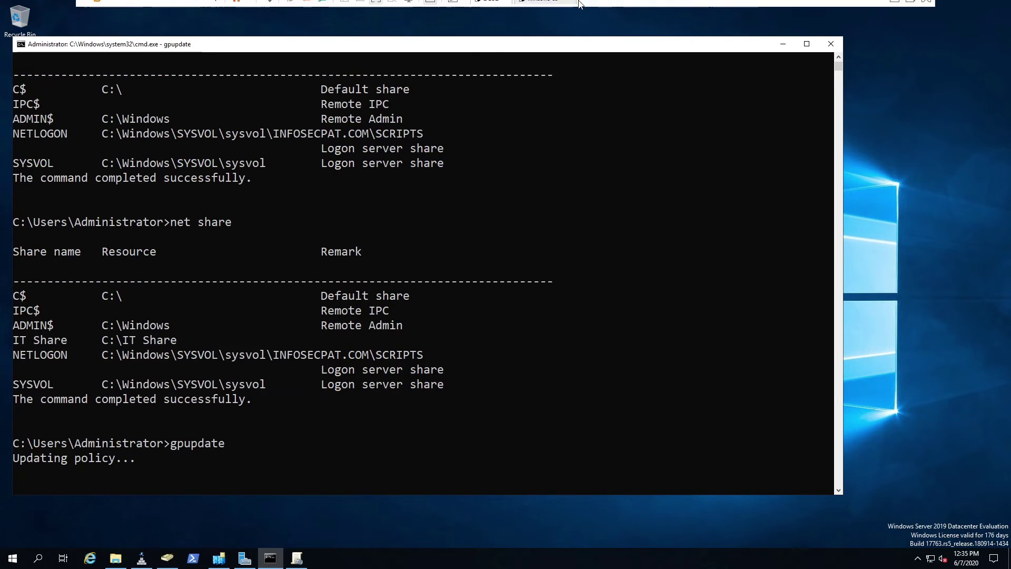
click(538, 9)
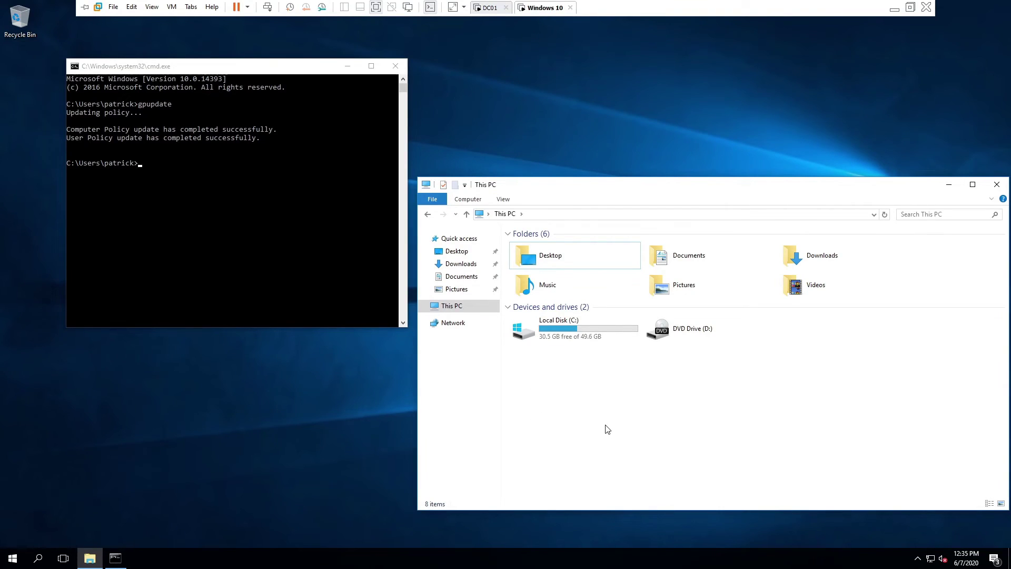
click(238, 174)
key(Up)
key(Return)
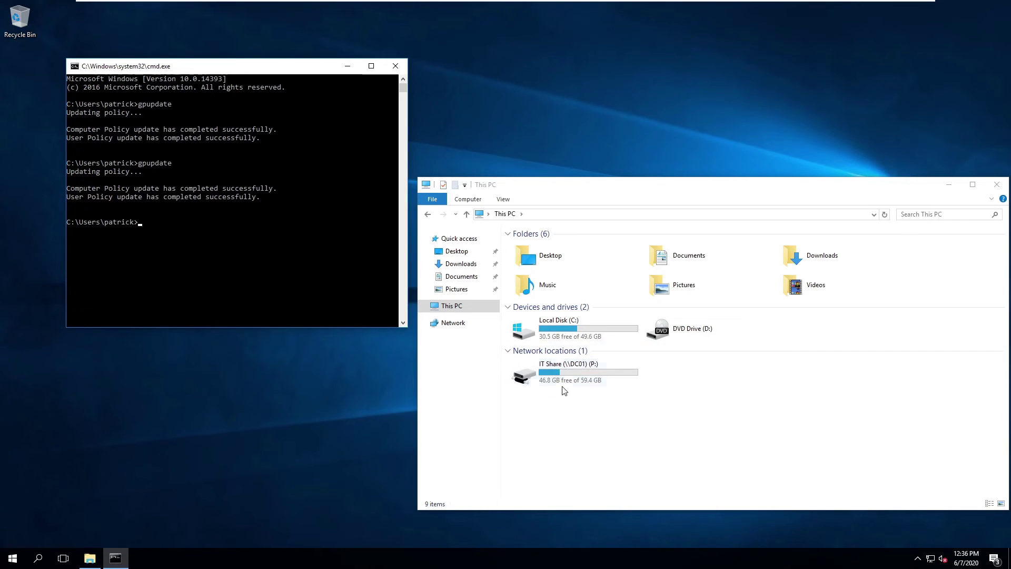
click(165, 224)
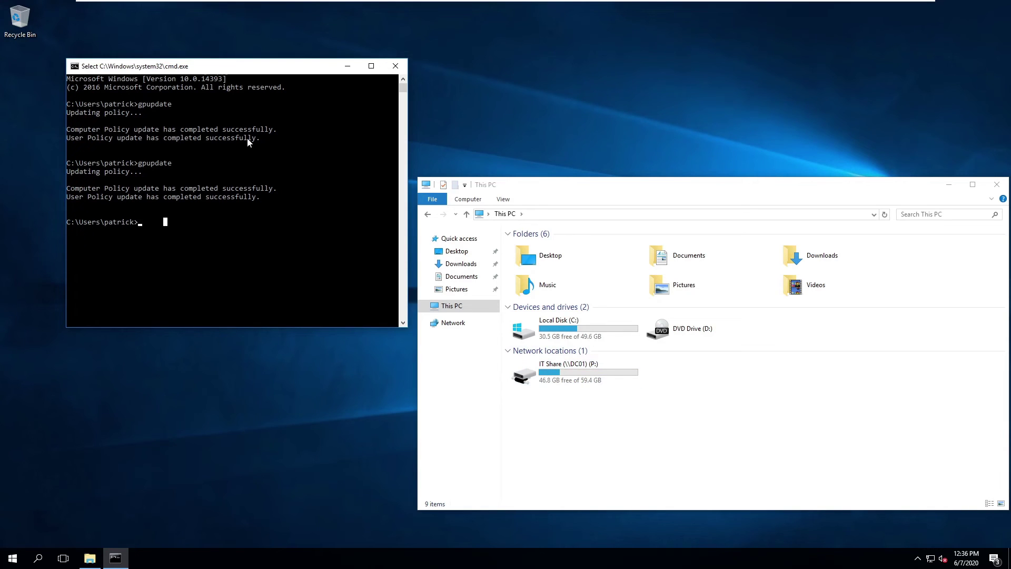
click(12, 559)
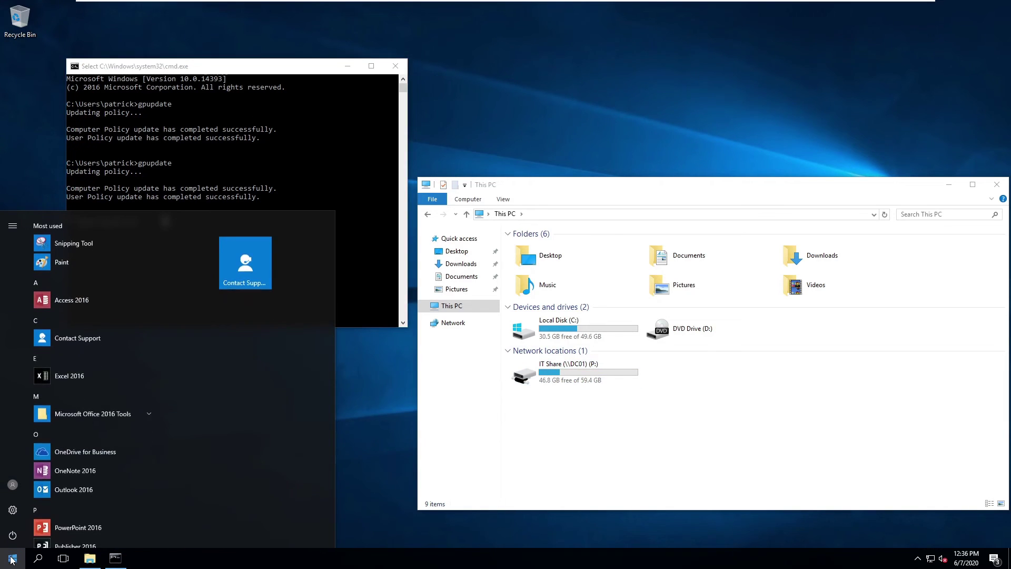
Start an administrator Command Prompt and arrange it beside This PC
text(cmd)
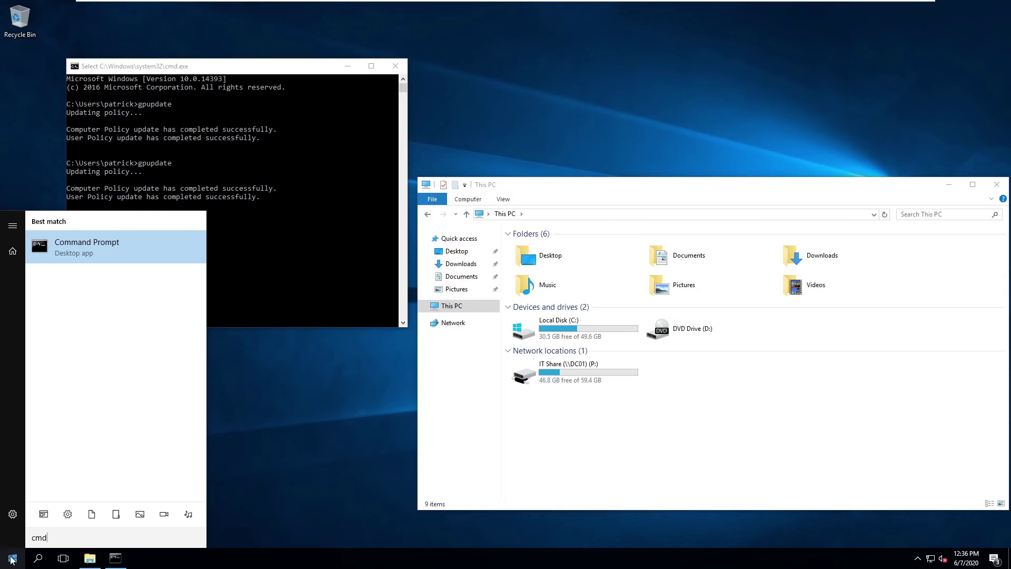
right_click(95, 243)
click(121, 254)
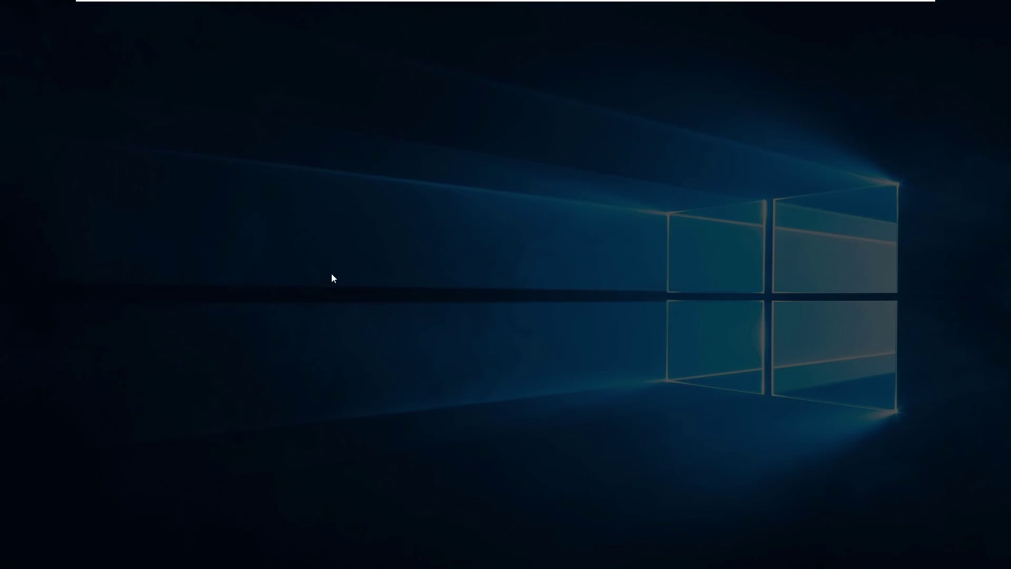
click(450, 345)
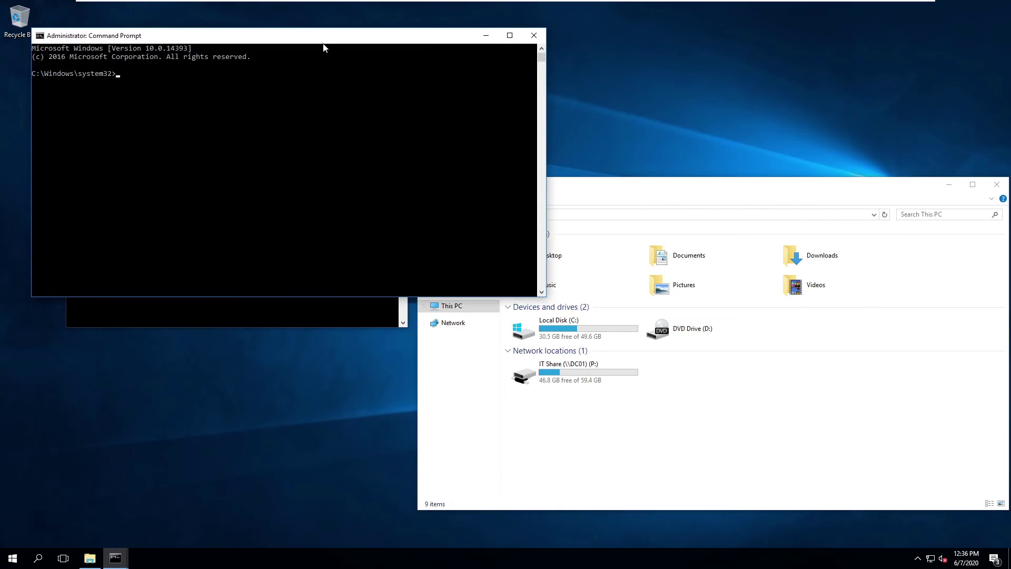
drag(324, 37, 327, 193)
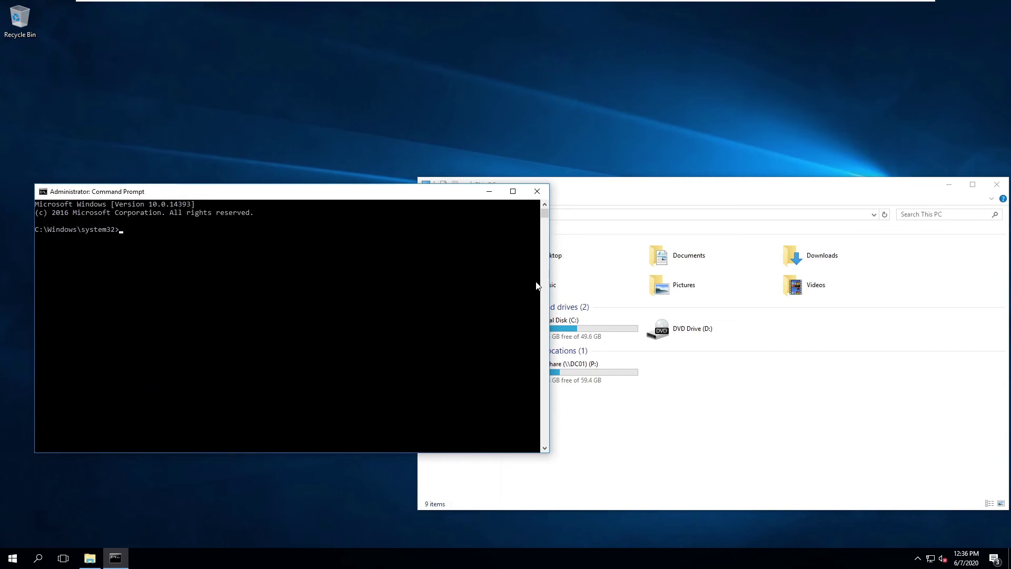
drag(548, 280, 456, 280)
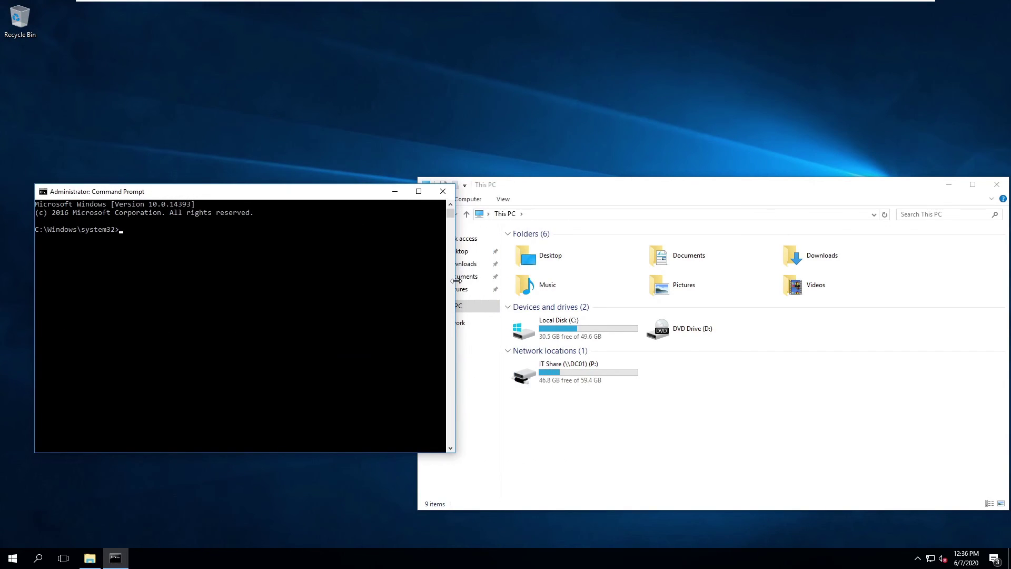
drag(180, 266, 221, 235)
drag(198, 192, 220, 111)
click(163, 216)
Run gpresult /r in the maximized console and scroll through the applied policy results
click(225, 224)
text(gpresult /r)
key(Return)
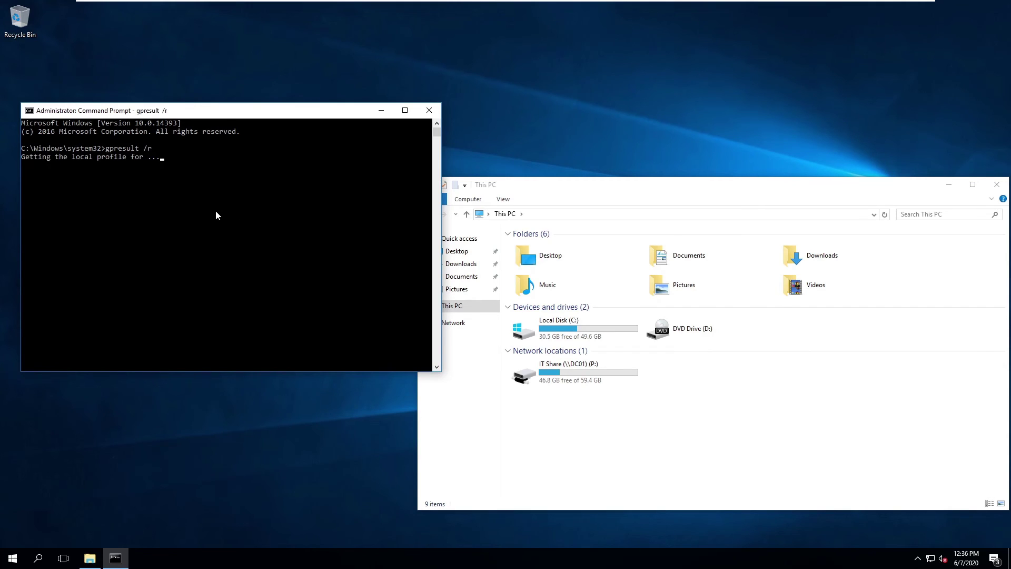
double_click(216, 116)
scroll(200, 264, up, 15)
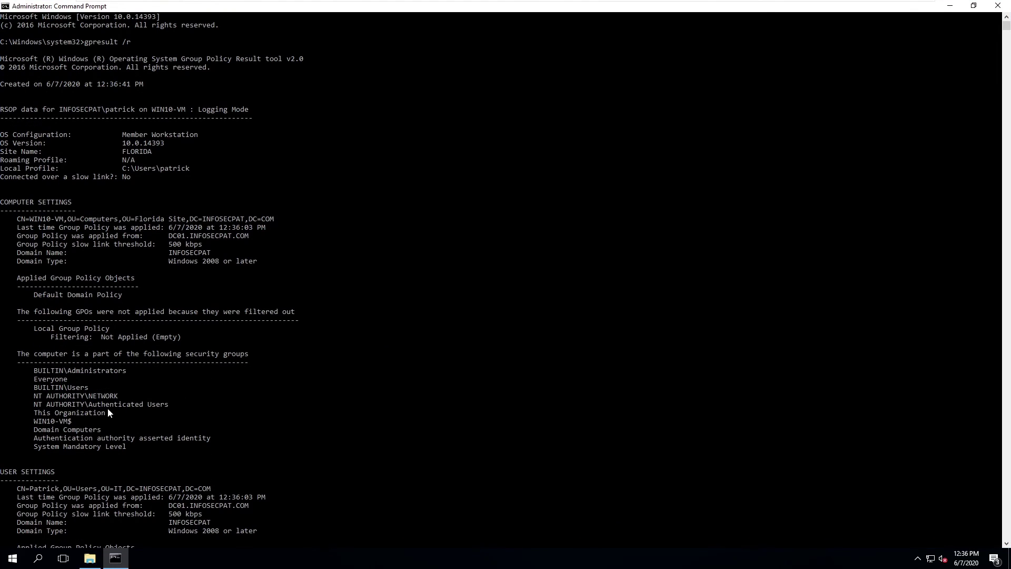
scroll(108, 412, down, 1)
scroll(126, 416, down, 2)
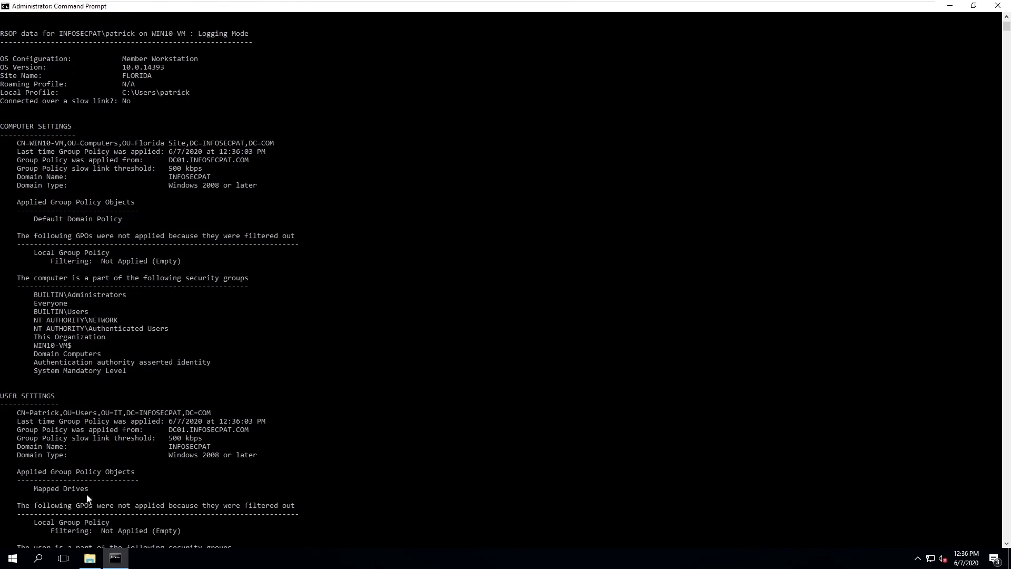
drag(94, 491, 4, 491)
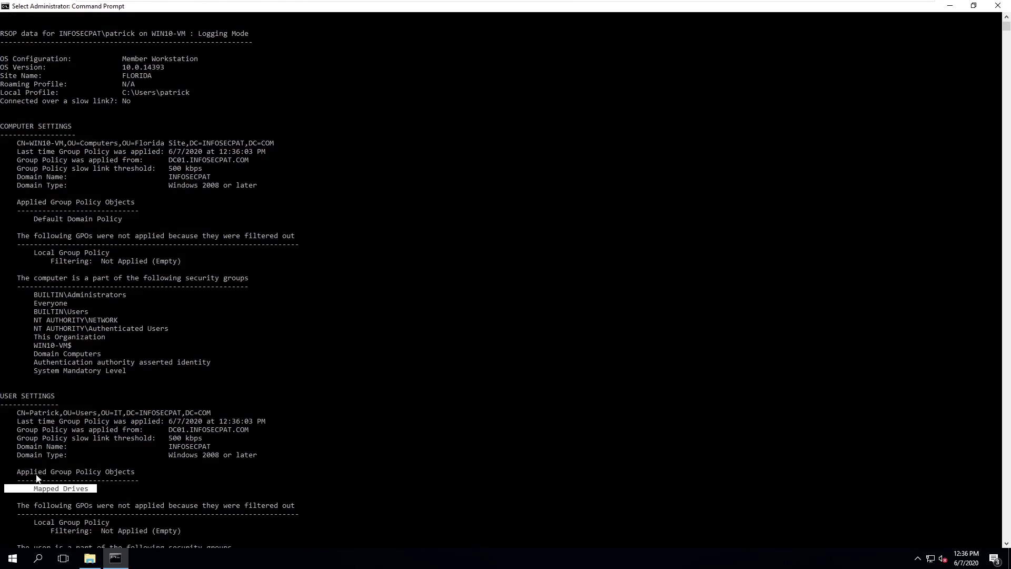
scroll(4, 491, down, 2)
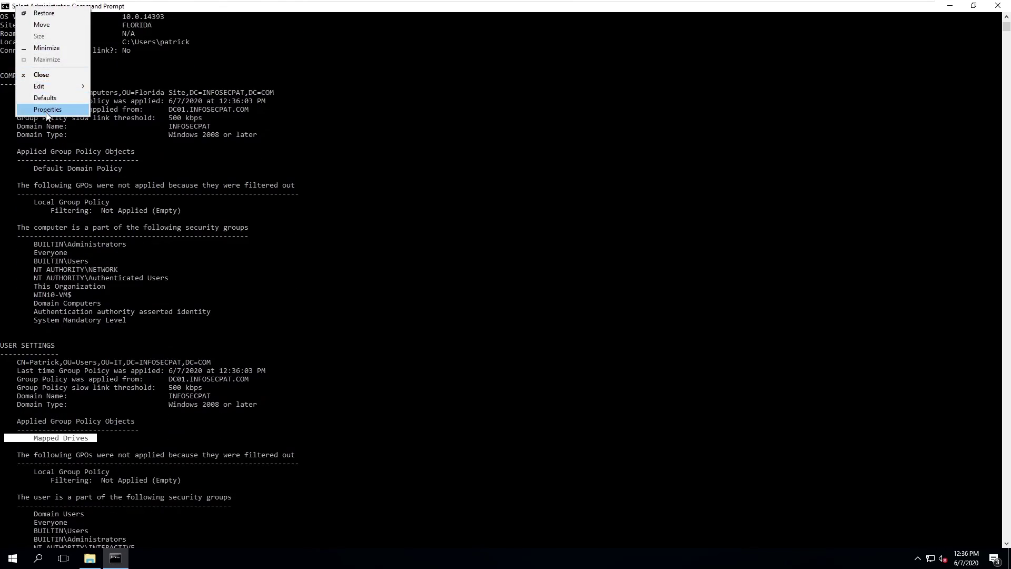
Set the console font size to 24, highlight the Mapped Drives lines, then minimize the console
click(43, 112)
click(50, 34)
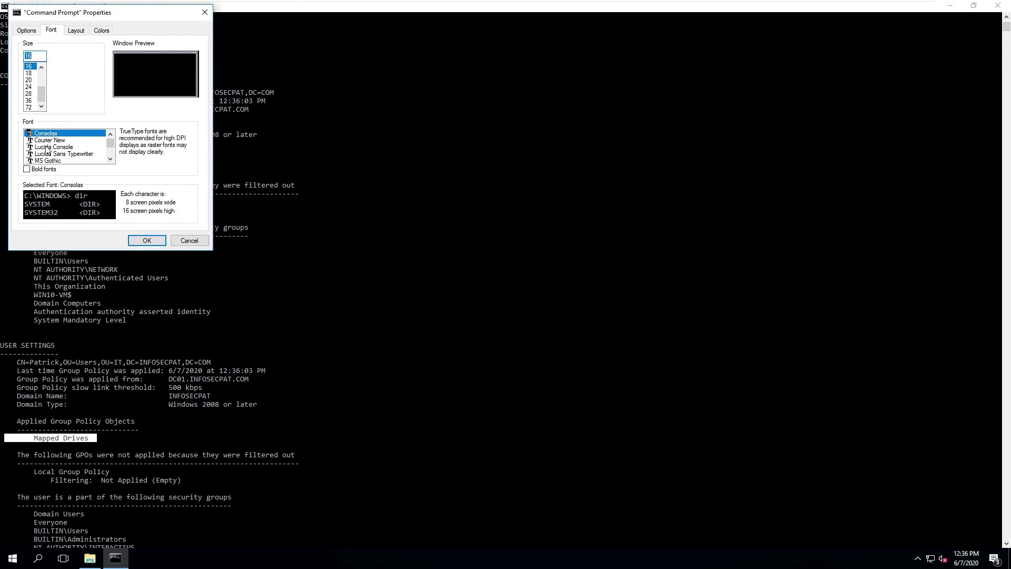
click(31, 86)
click(150, 242)
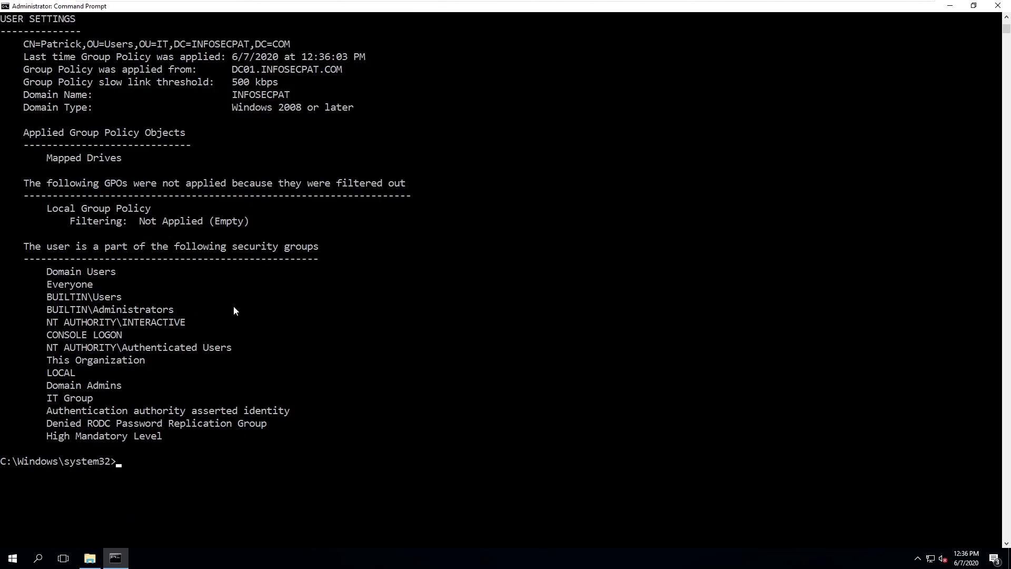
drag(127, 204, 32, 158)
click(153, 183)
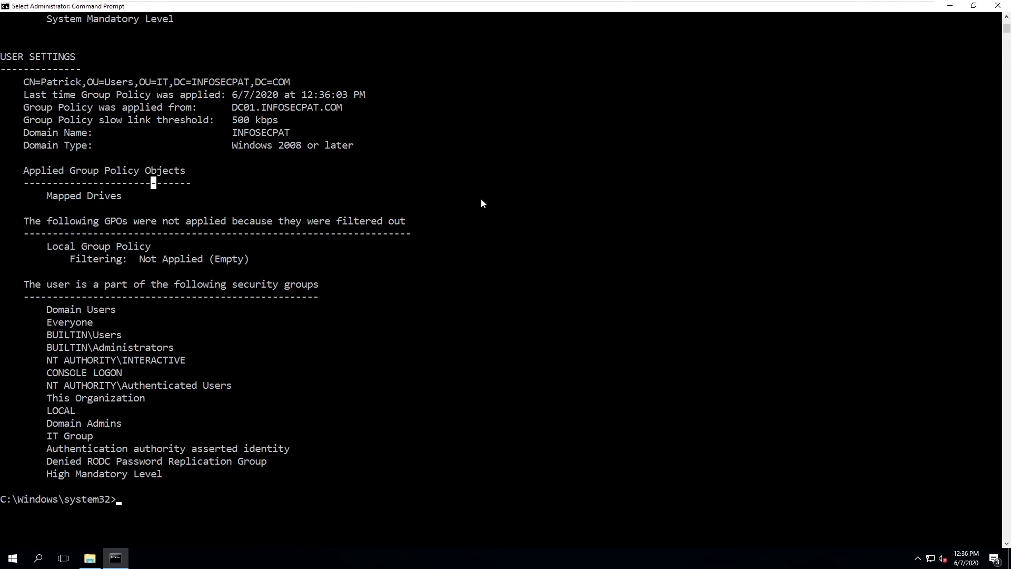
click(950, 6)
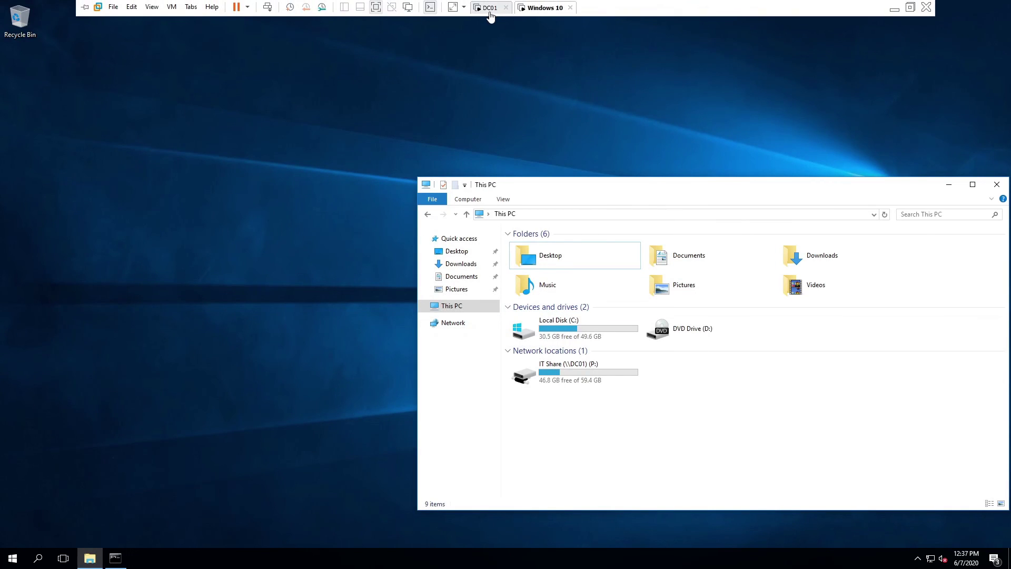
On DC01, select the Mapped Drives link under New York Groups in Group Policy Management
click(489, 6)
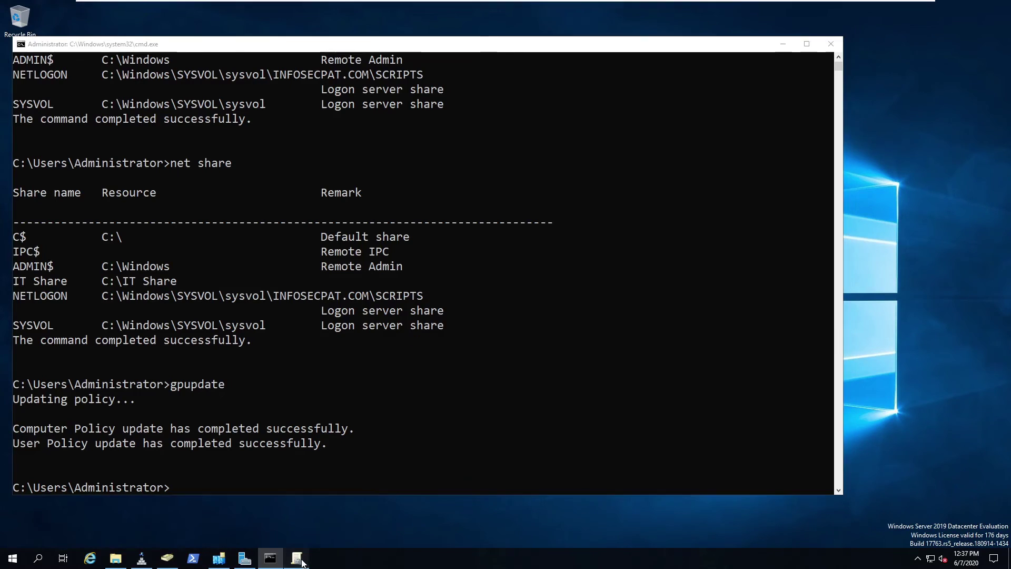
click(297, 558)
click(95, 168)
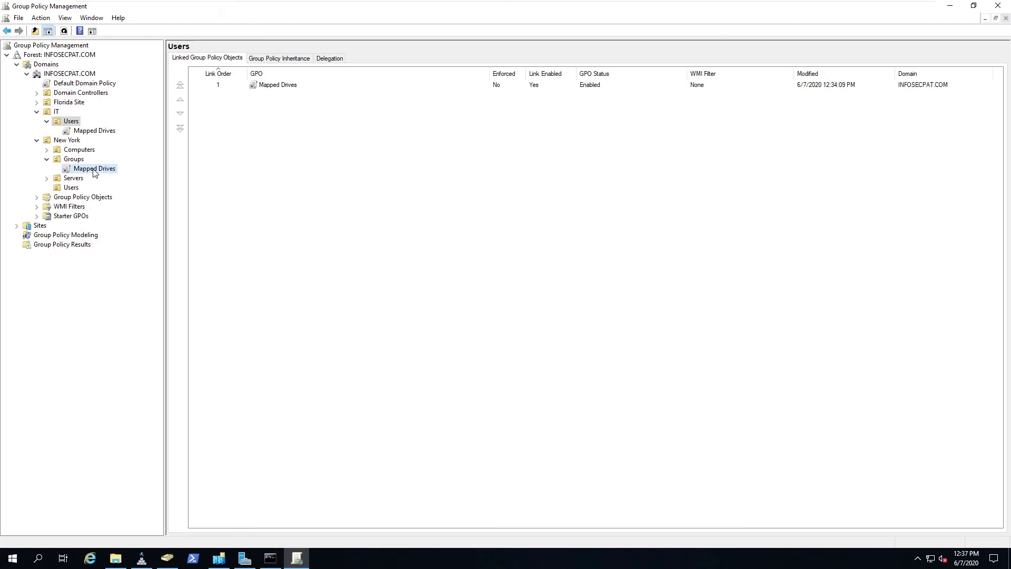
click(570, 304)
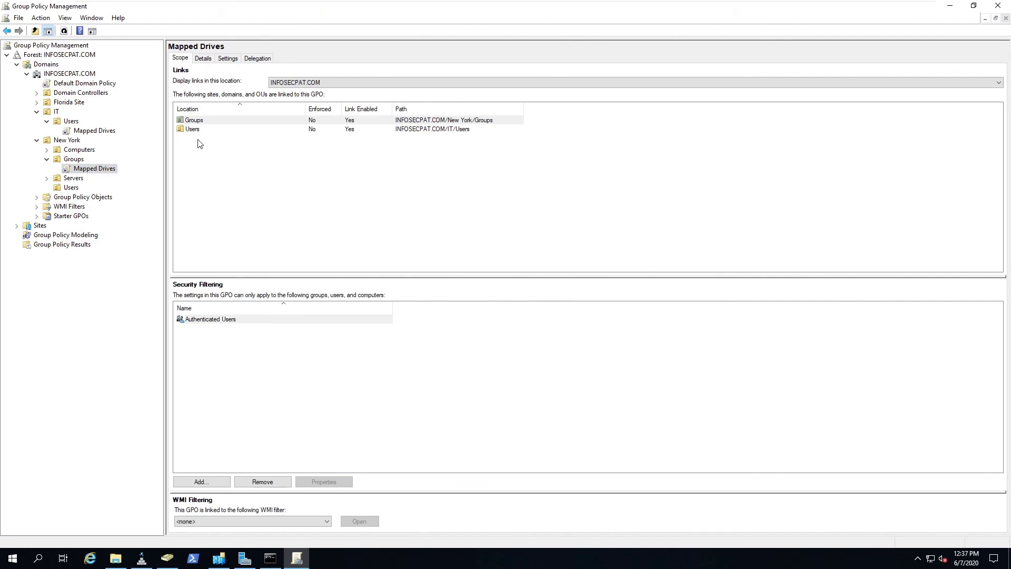
Edit Mapped Drives and show User Configuration > Preferences > Windows Settings > Drive Maps, maximized
right_click(80, 171)
click(105, 176)
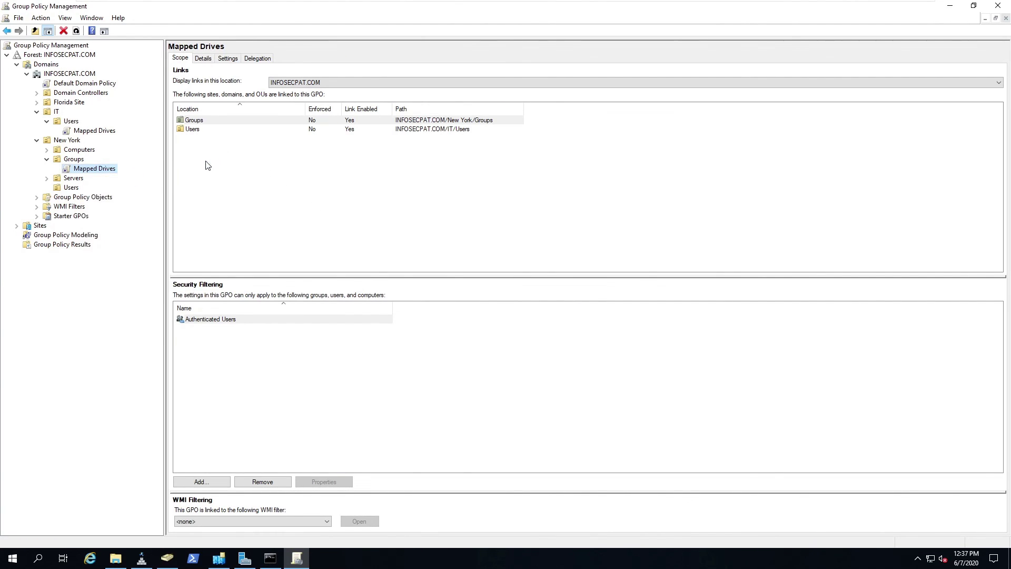
double_click(98, 148)
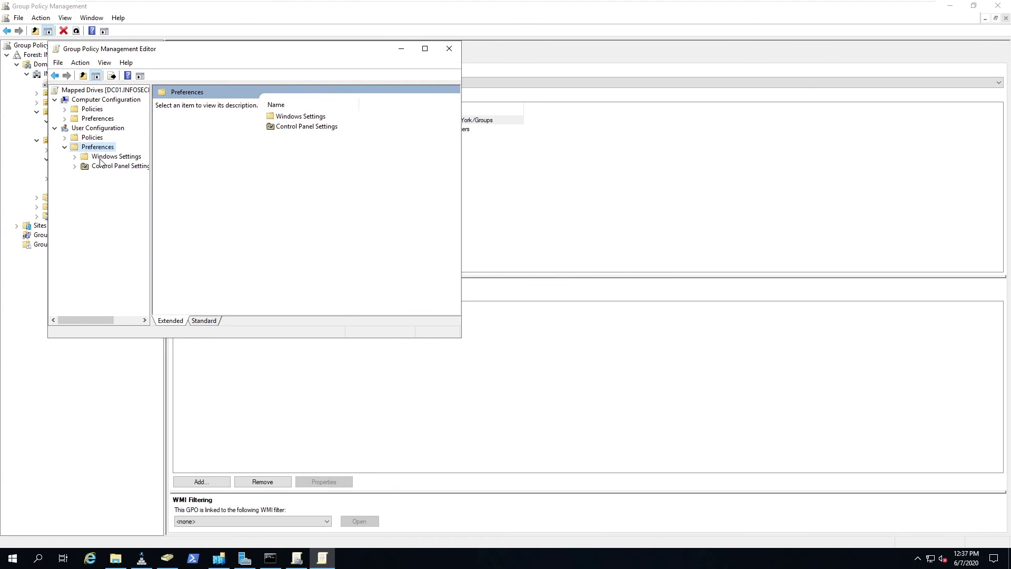
double_click(101, 158)
click(117, 176)
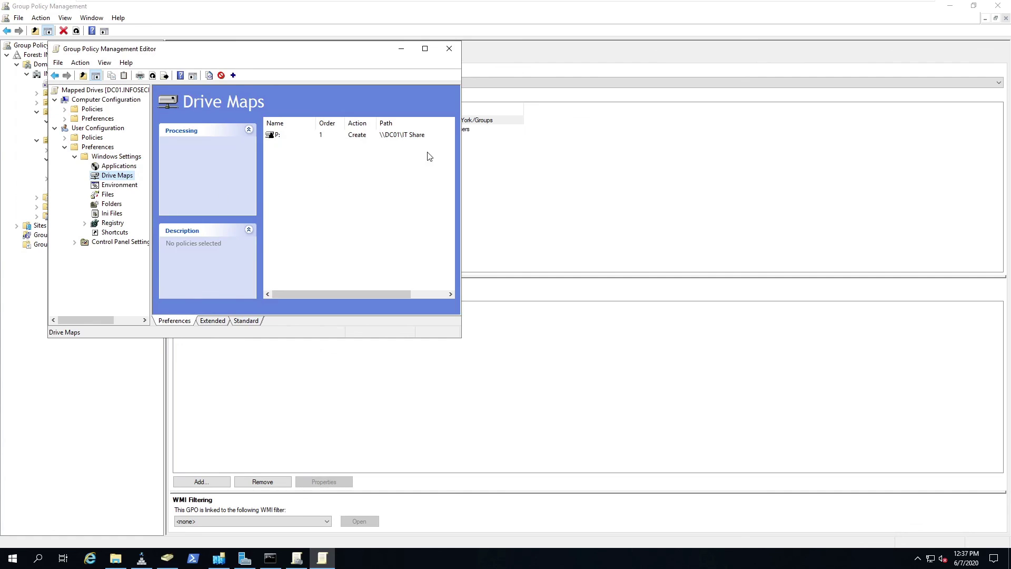
click(425, 48)
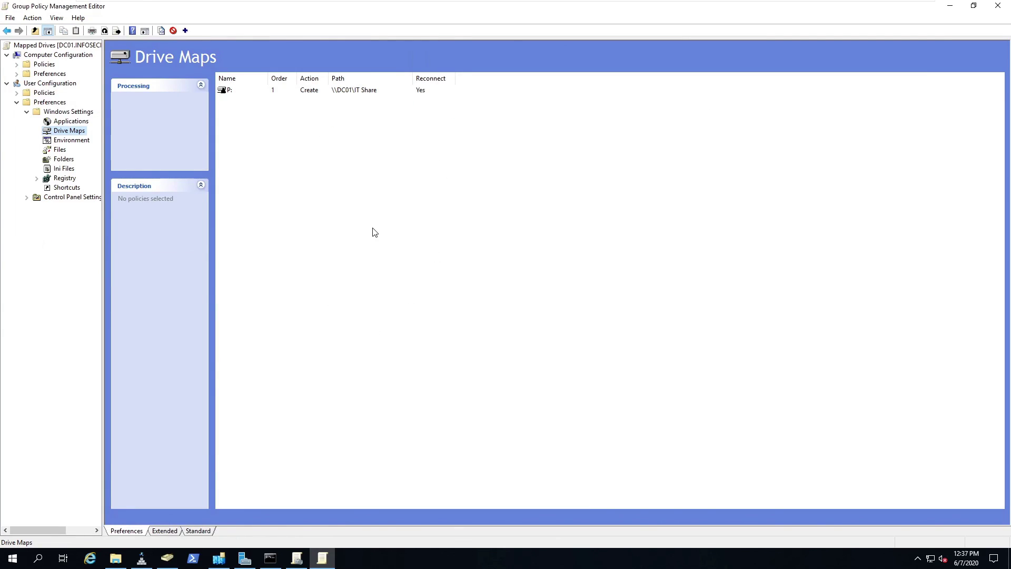